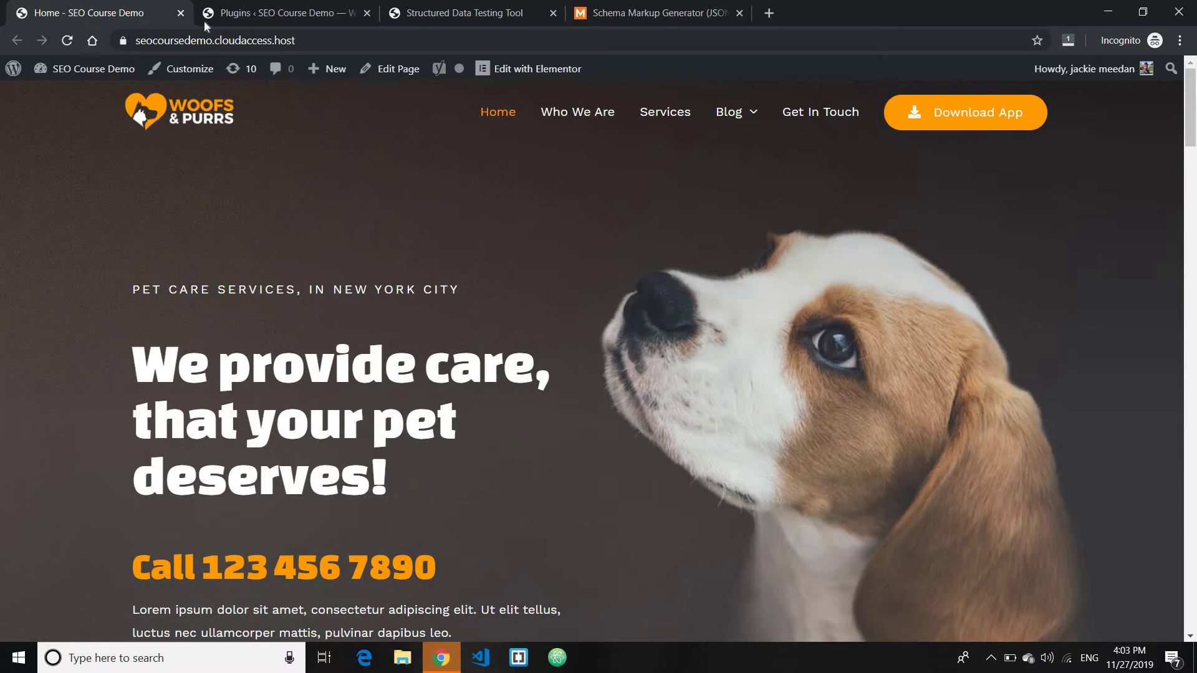
Step: Look over the site's home page, then review the list of installed plugins down to Yoast SEO
scroll(187, 313, down, 6)
scroll(241, 315, up, 6)
click(274, 12)
scroll(207, 241, up, 7)
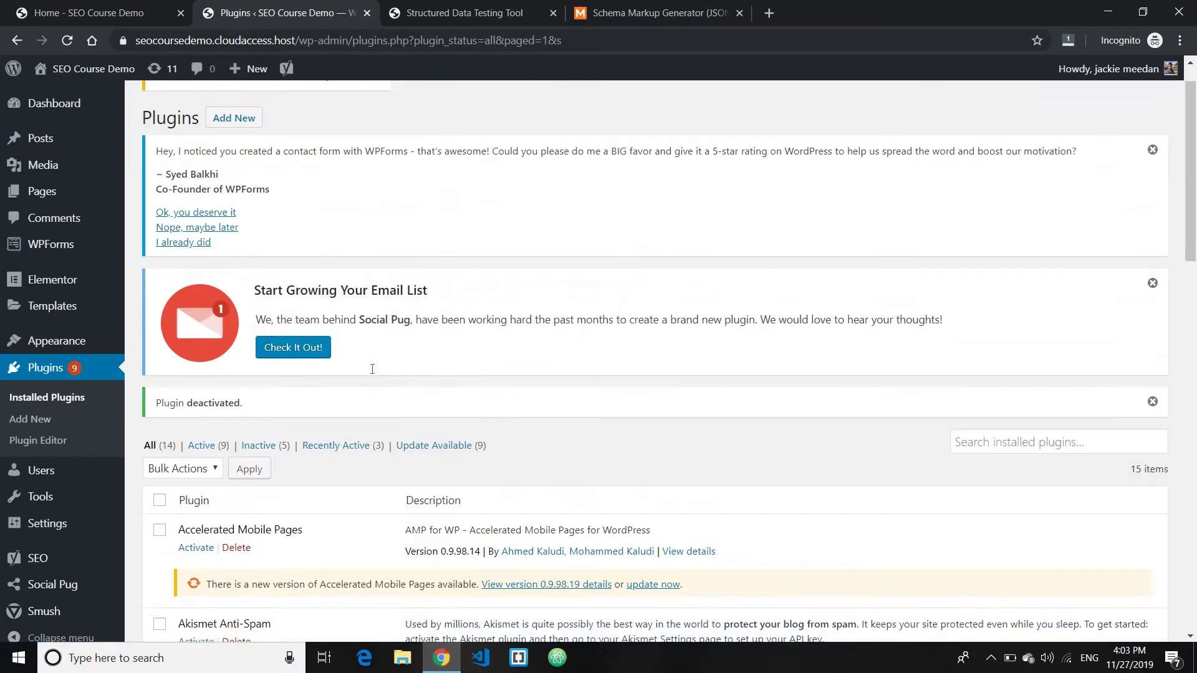
scroll(229, 275, down, 13)
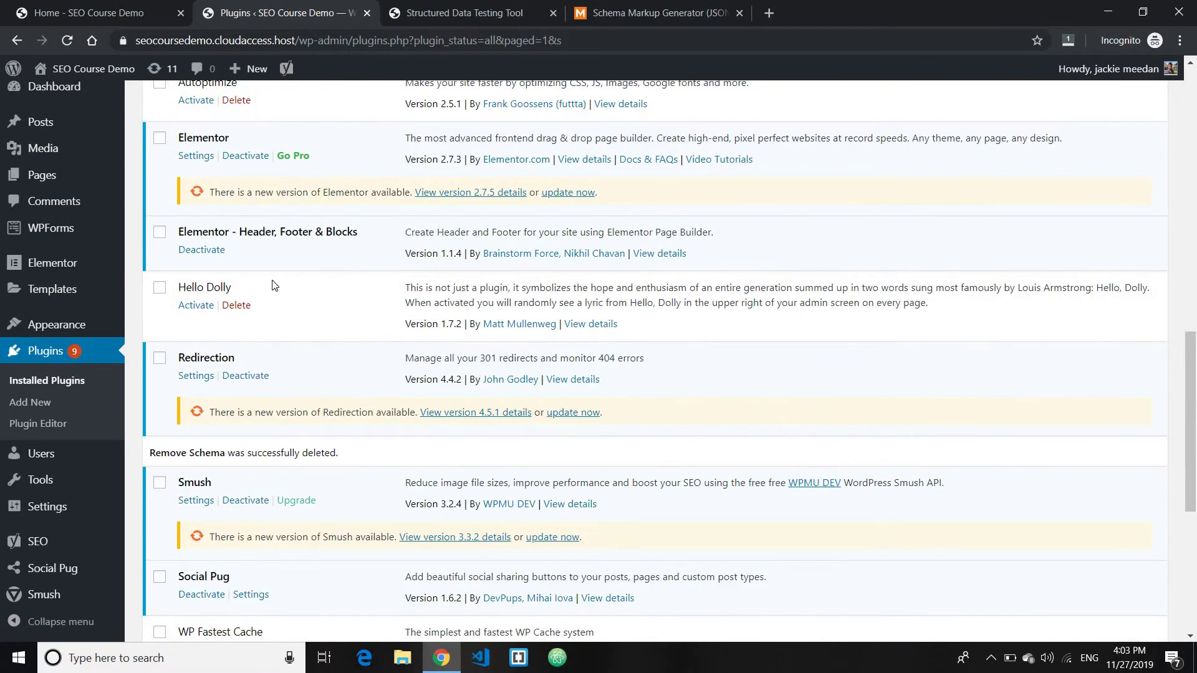
scroll(272, 286, down, 6)
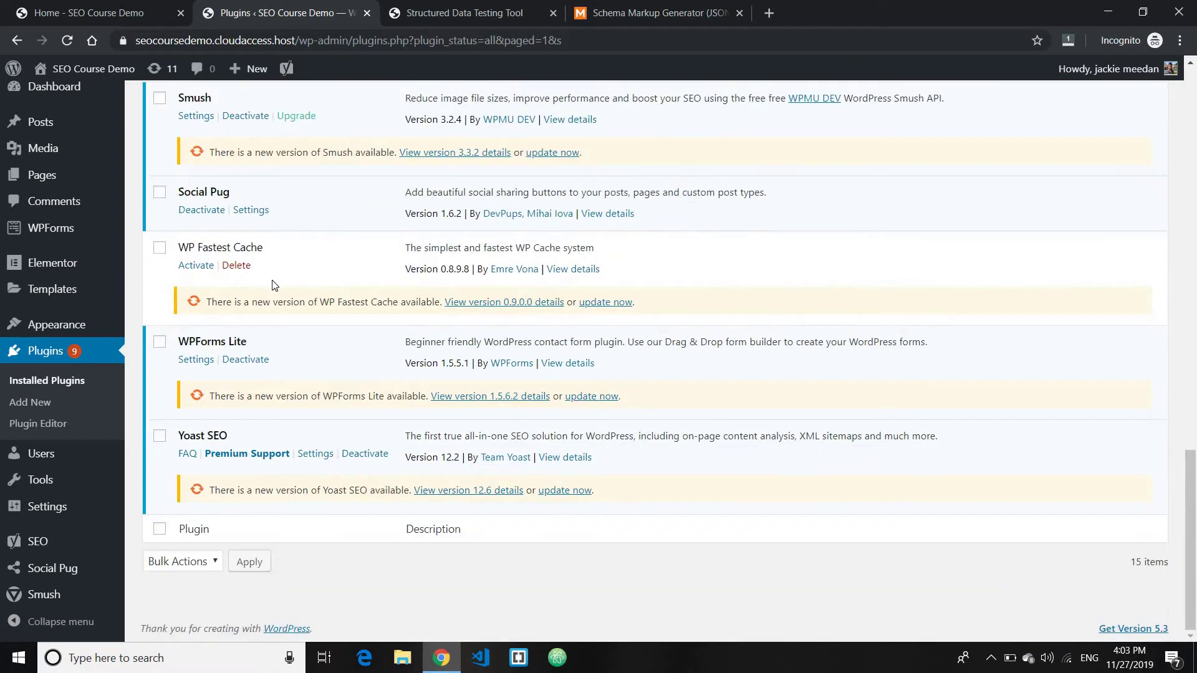
drag(250, 442, 178, 437)
scroll(200, 330, up, 7)
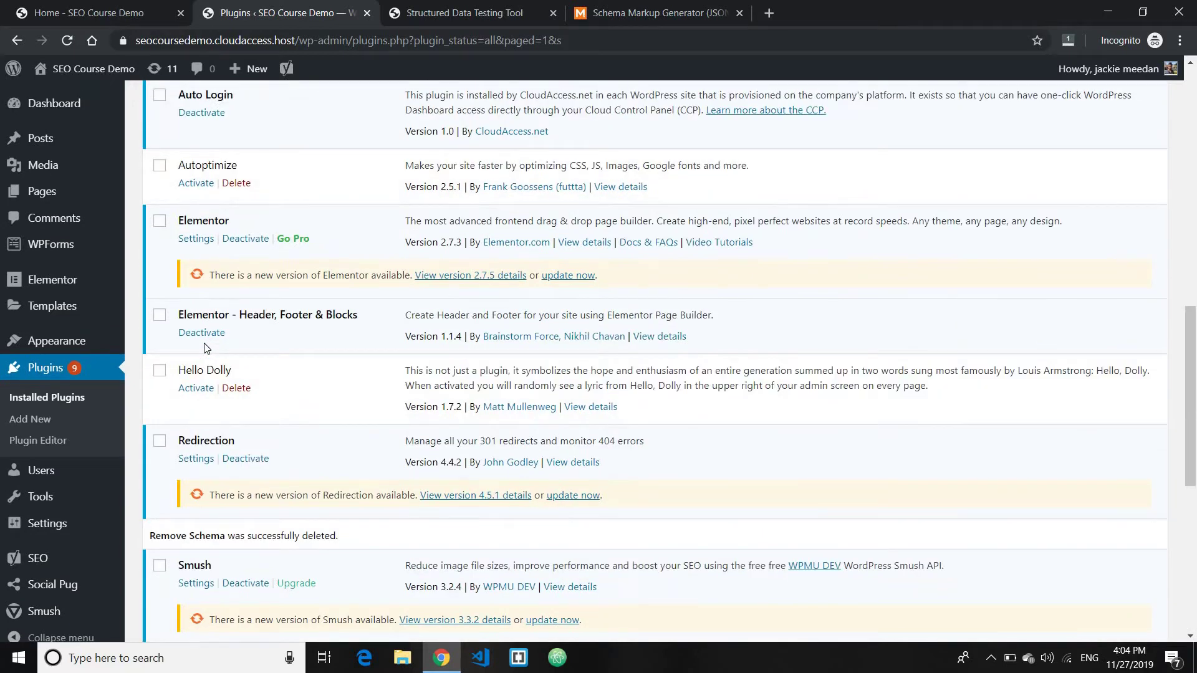
scroll(207, 348, down, 1)
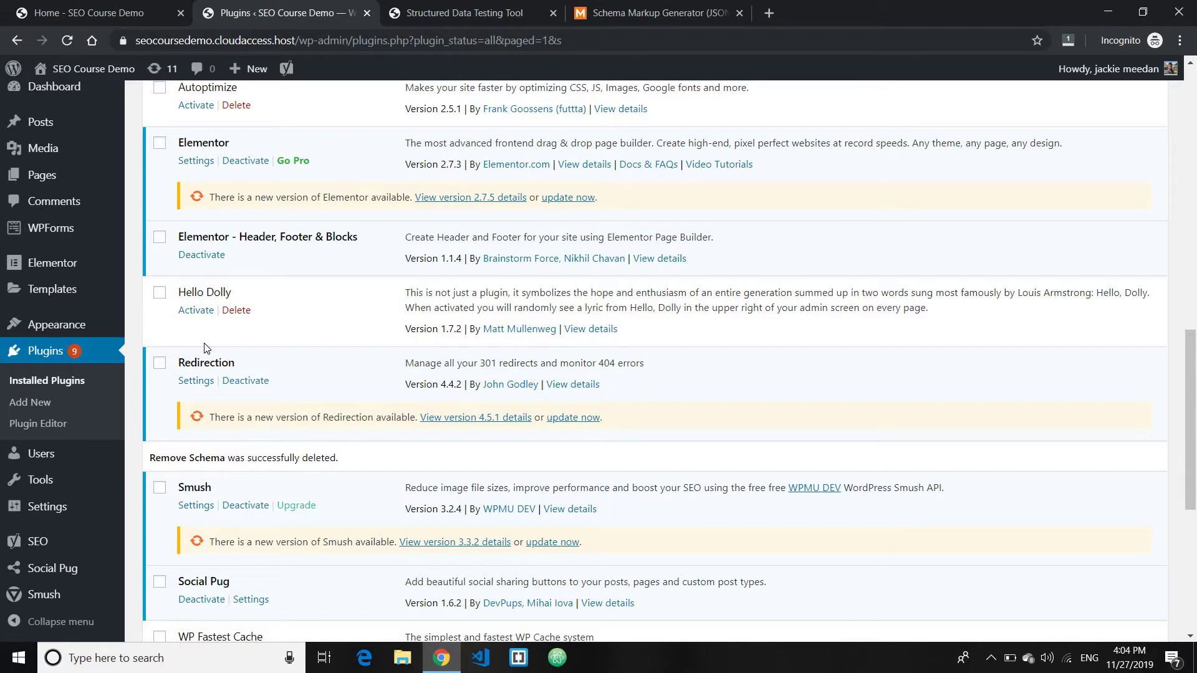
scroll(310, 260, up, 10)
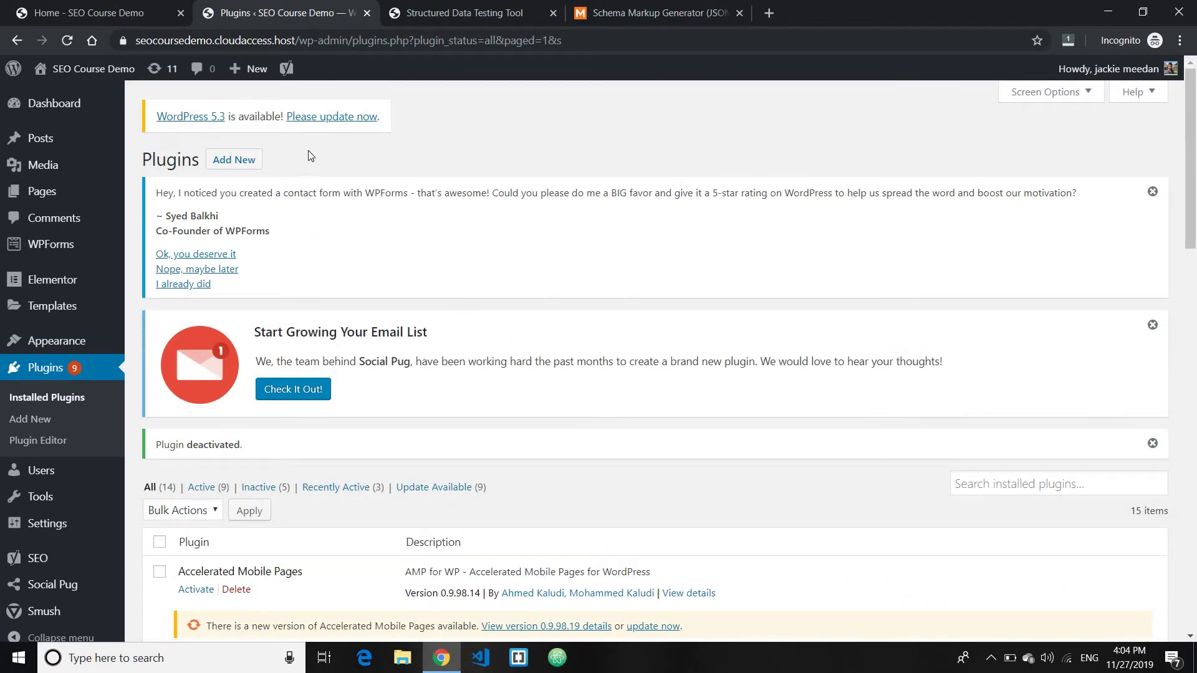
Step: Copy the site's base URL and run it through Google's Structured Data Testing Tool
click(221, 40)
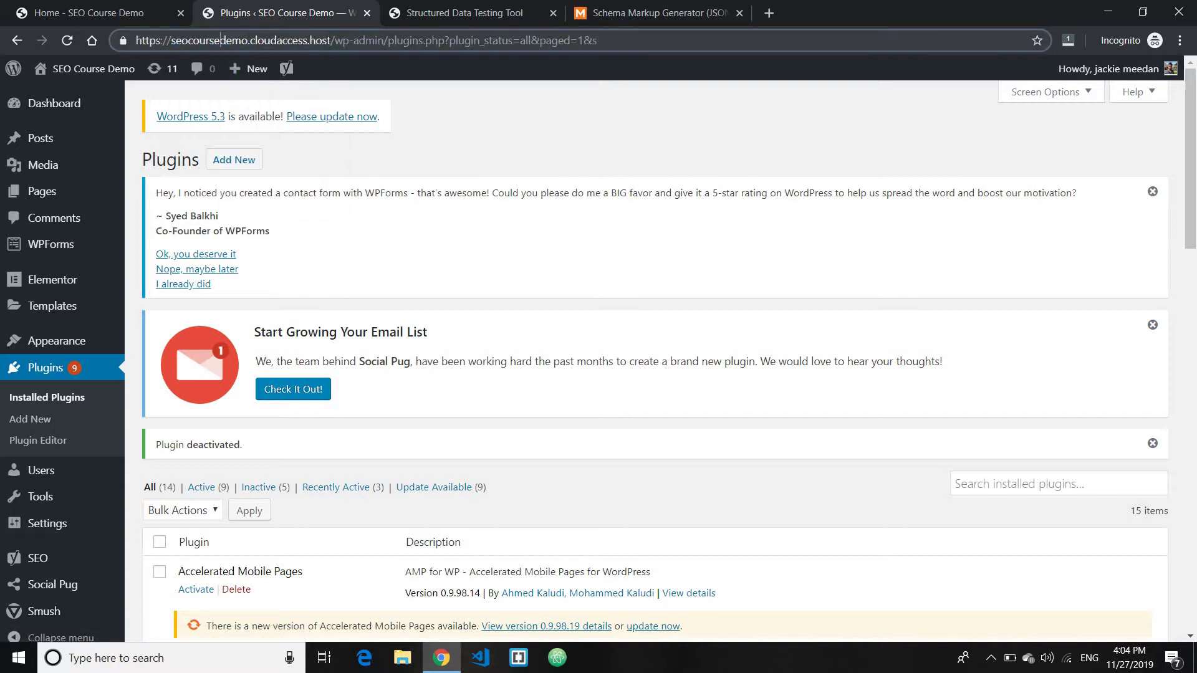
drag(135, 40, 331, 40)
key(ctrl+c)
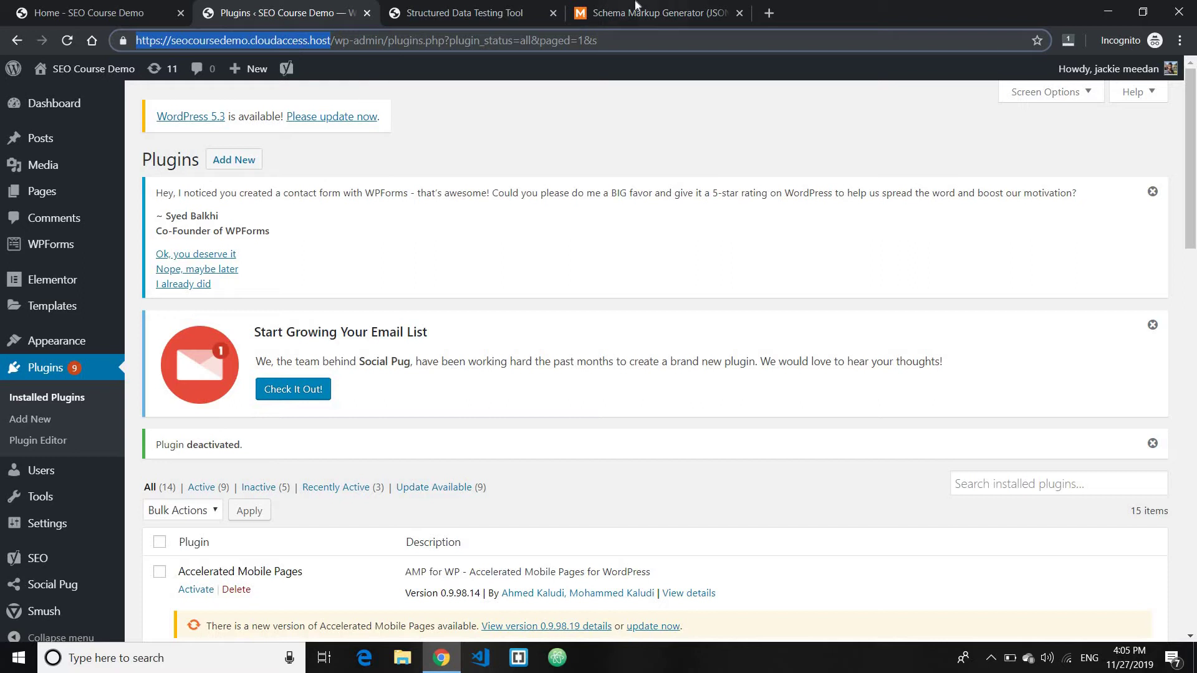
click(464, 13)
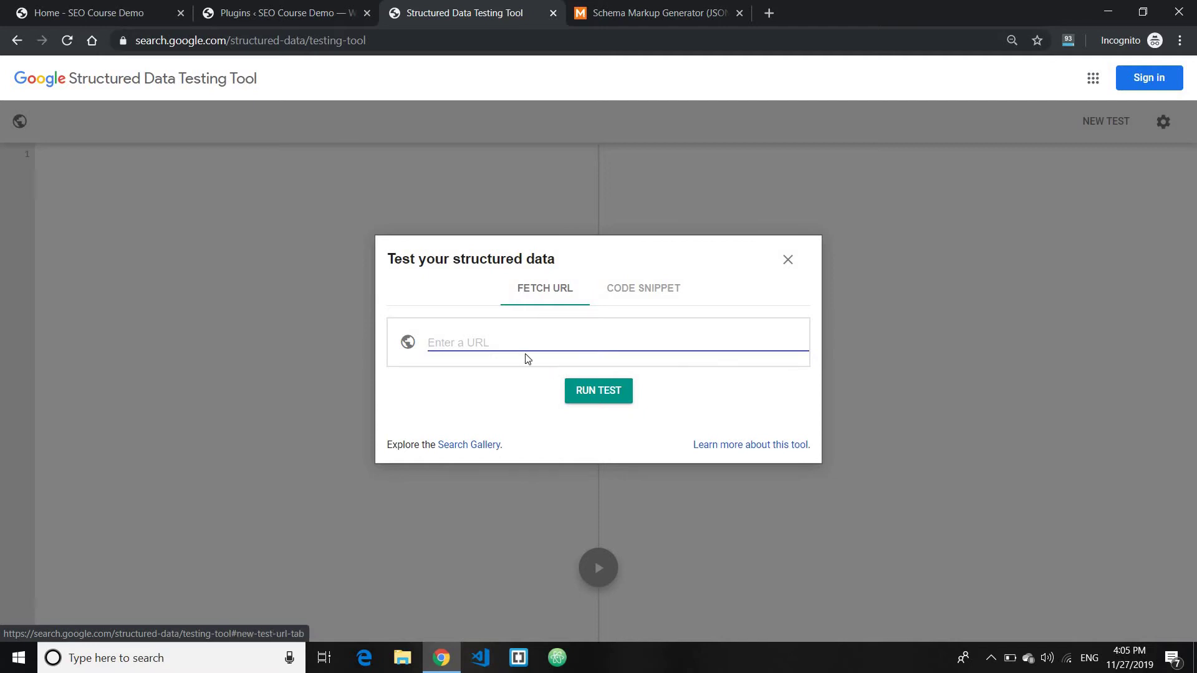
key(ctrl+v)
click(622, 391)
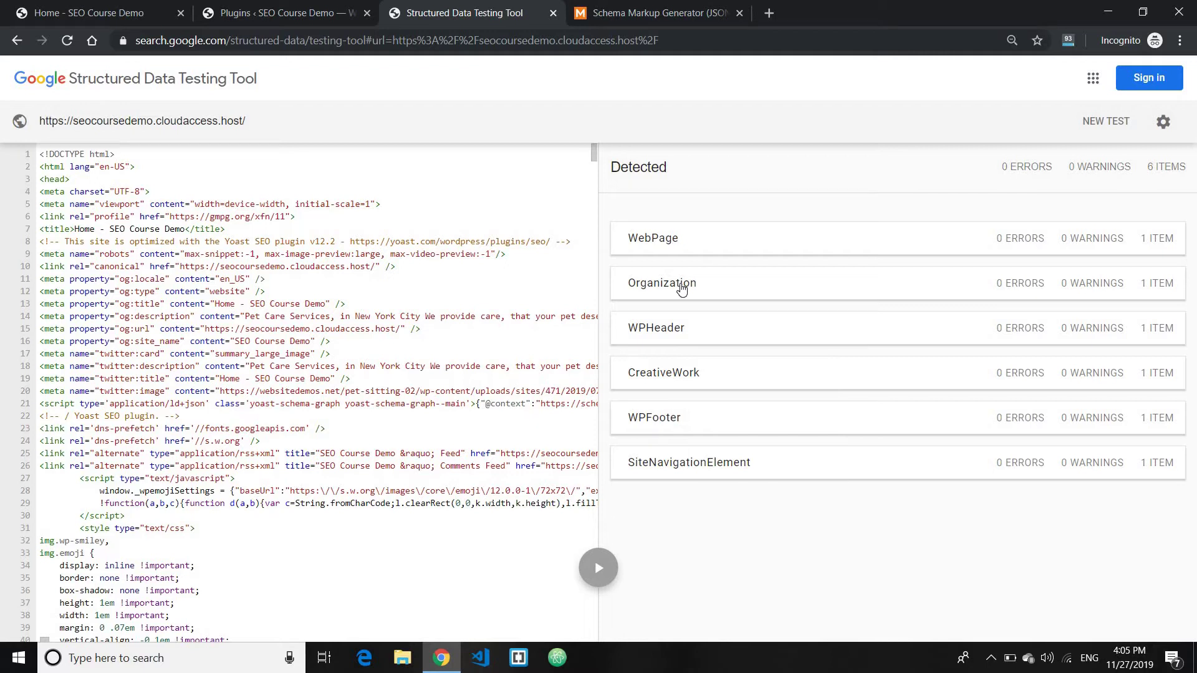
Step: Return to the WordPress admin and search the new plugins for "remove schema"
click(107, 6)
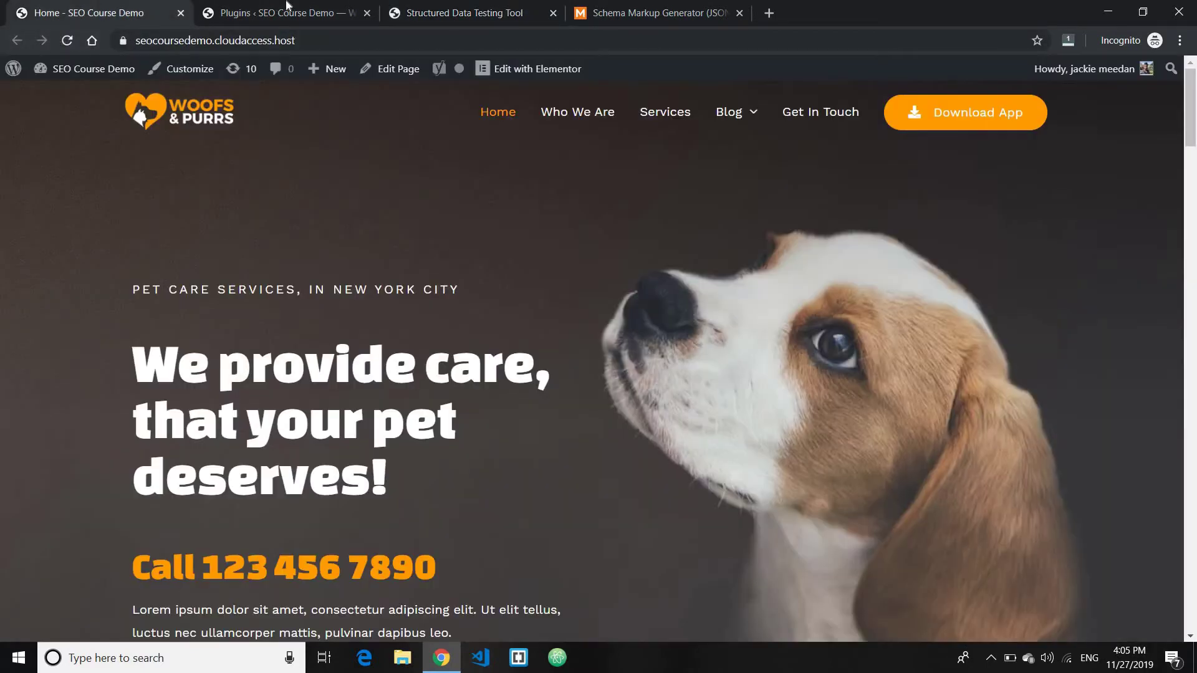
click(322, 7)
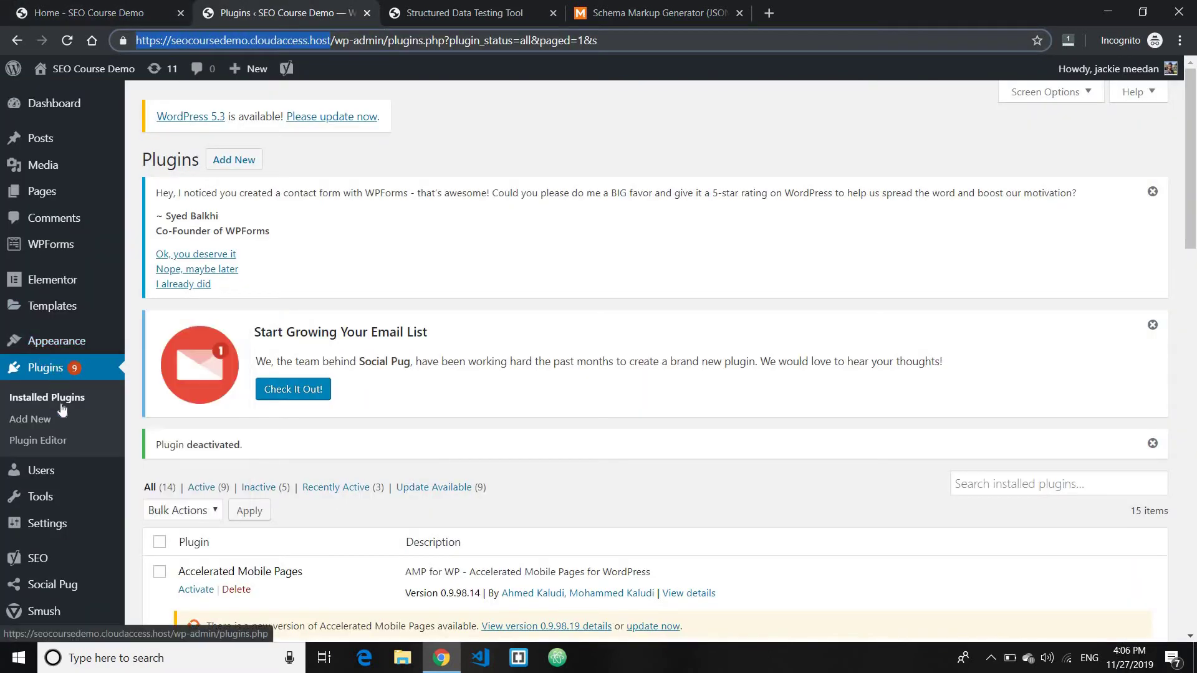
click(42, 420)
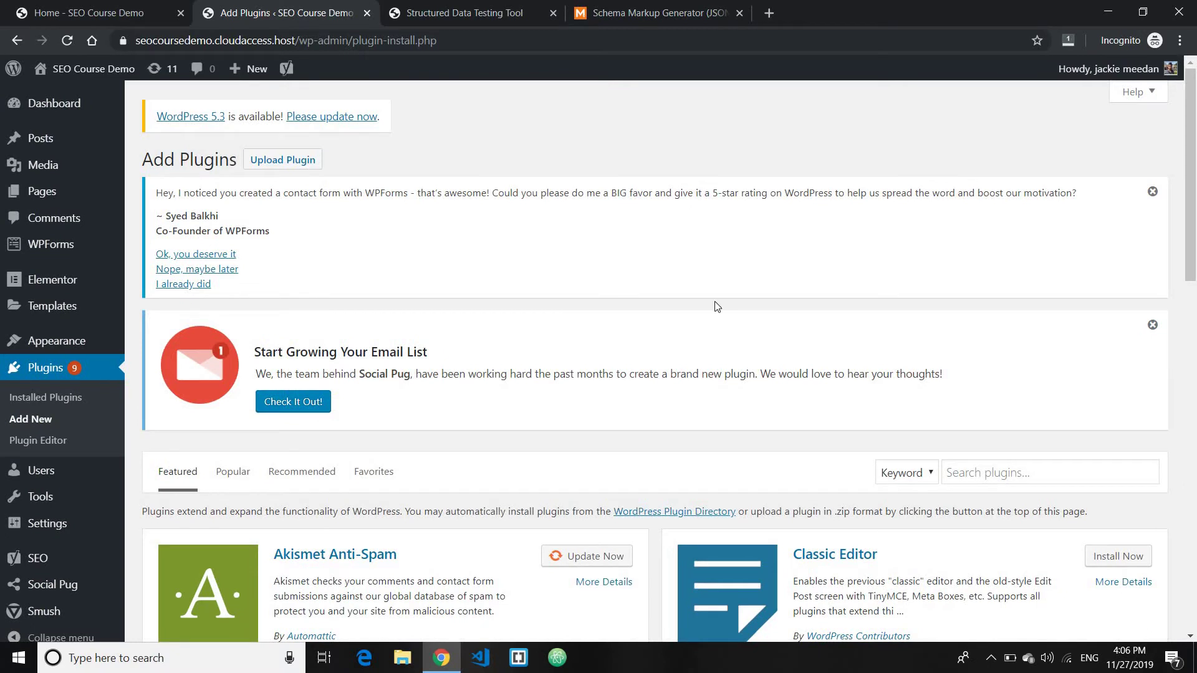
scroll(716, 305, down, 2)
click(983, 316)
text(re)
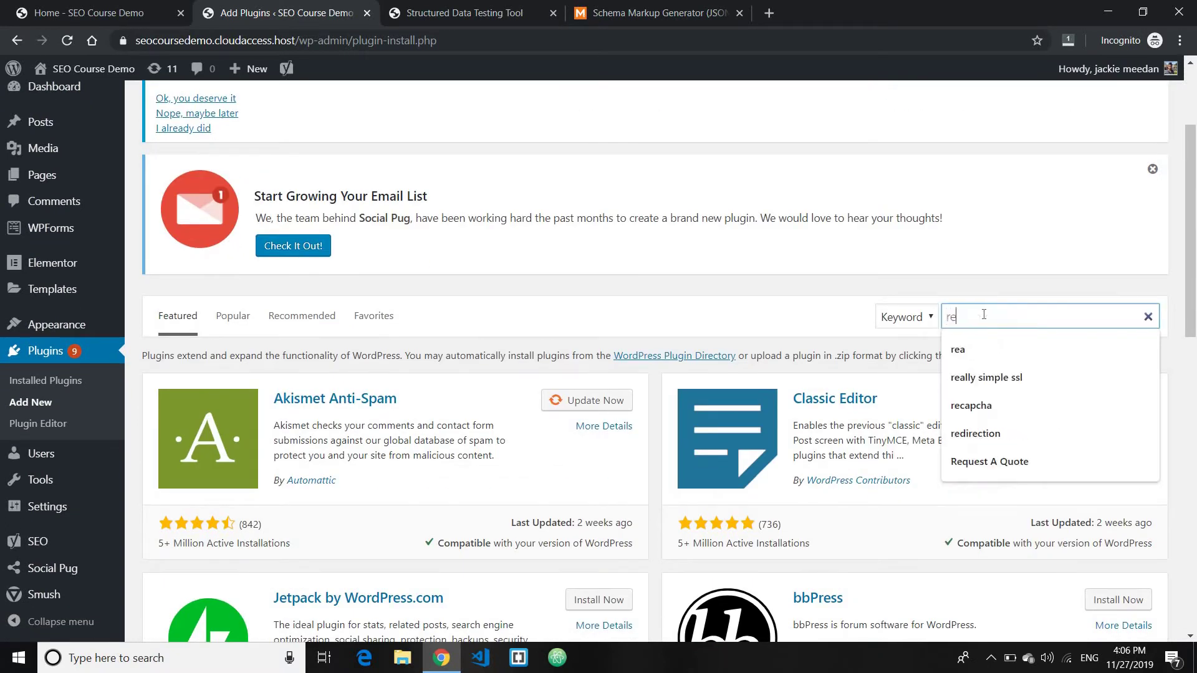
text(move schema)
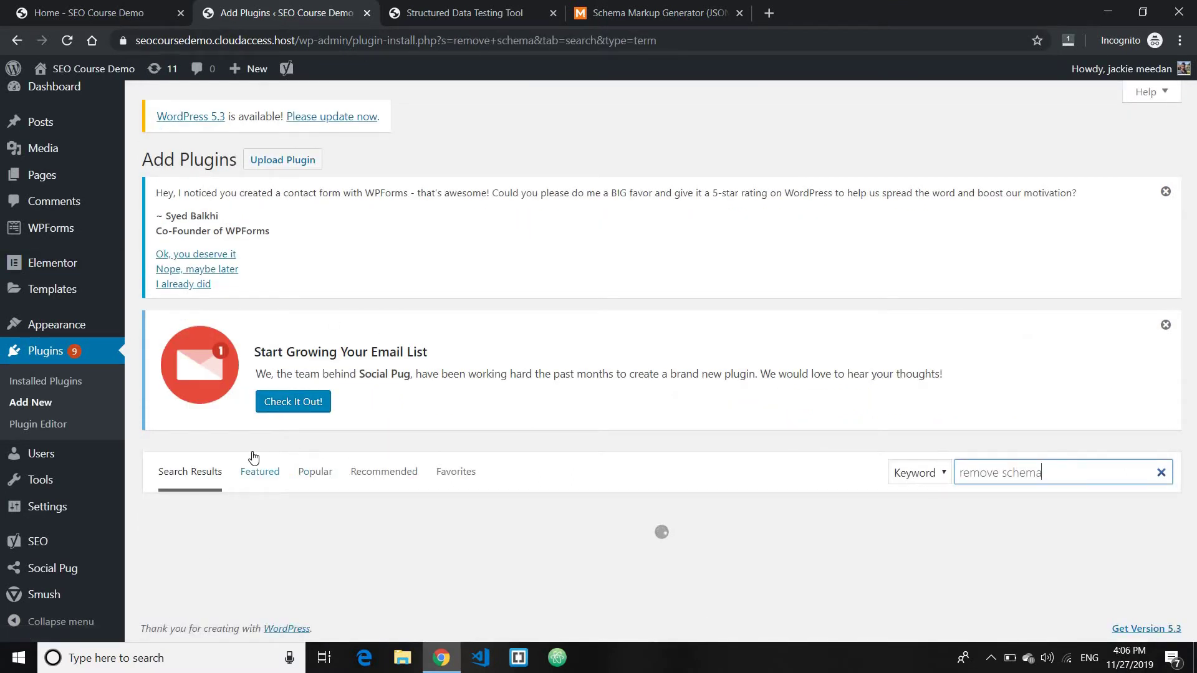
Step: Install and activate the Remove Schema plugin
scroll(323, 441, down, 2)
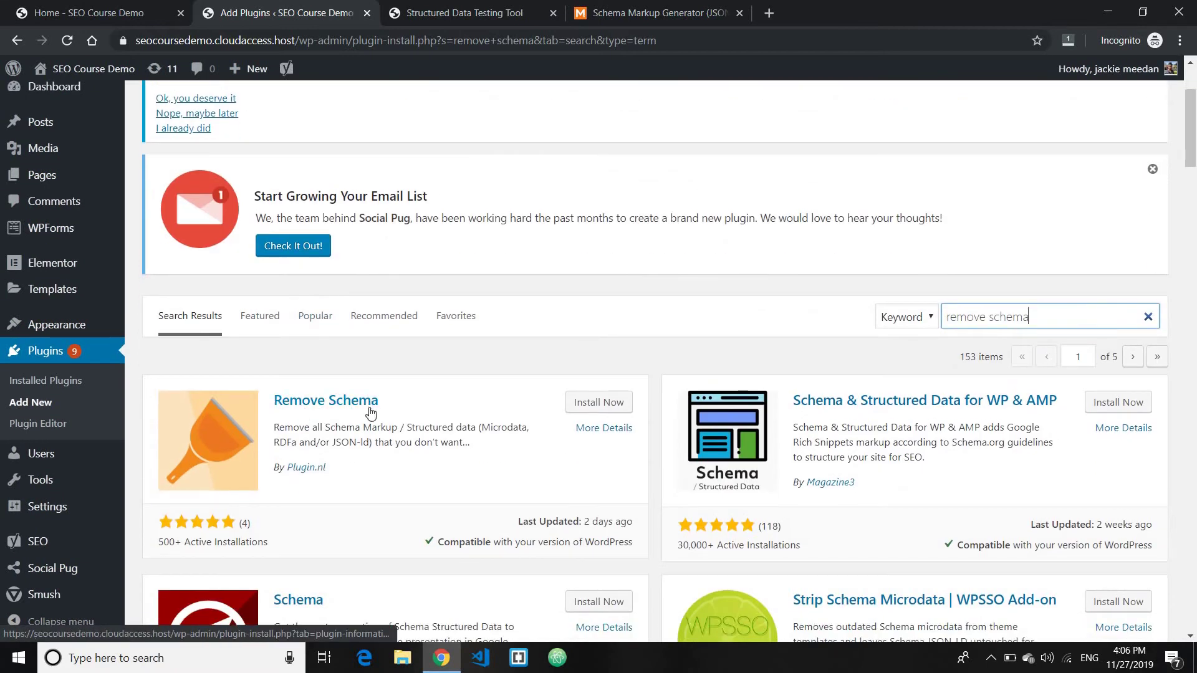
click(596, 404)
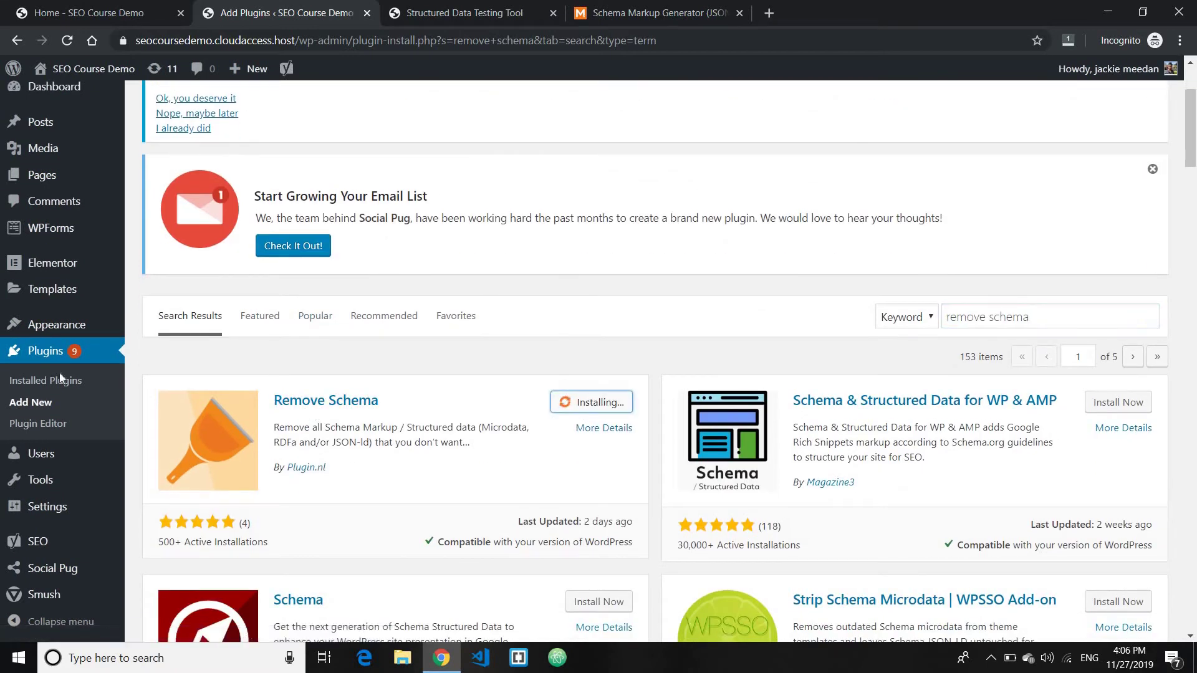
click(620, 394)
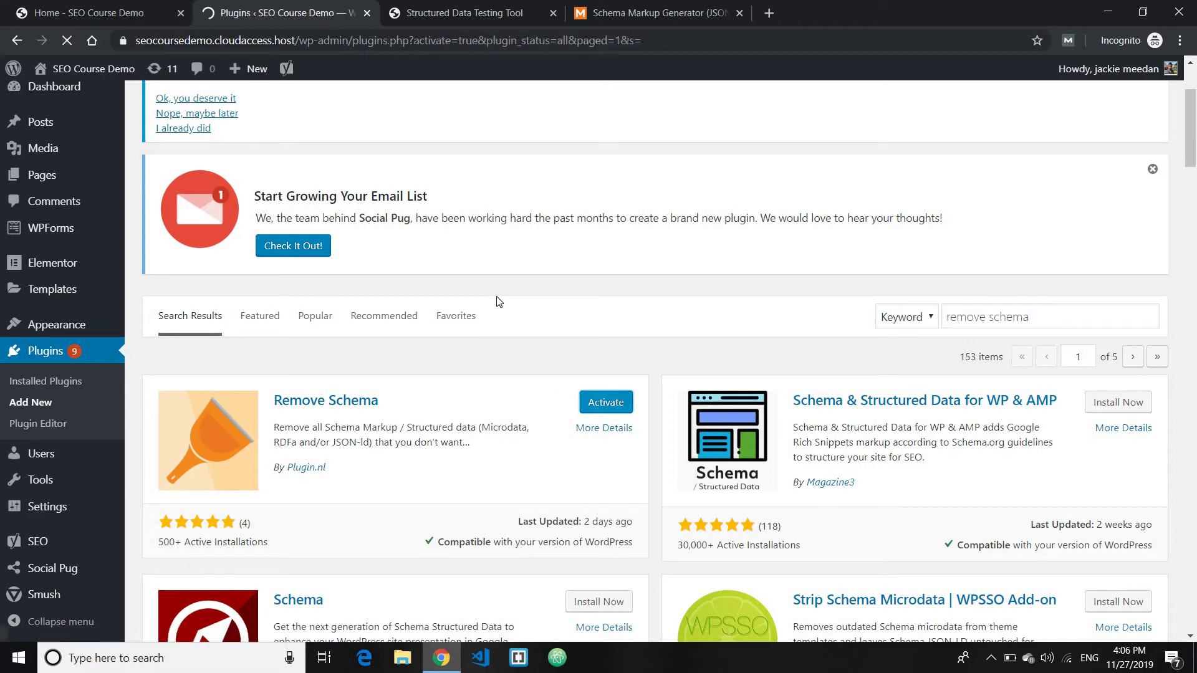
Step: In the Remove Schema plugin's settings, enable aggressive removal of all Microdata and save the changes
scroll(331, 273, down, 8)
scroll(278, 295, down, 5)
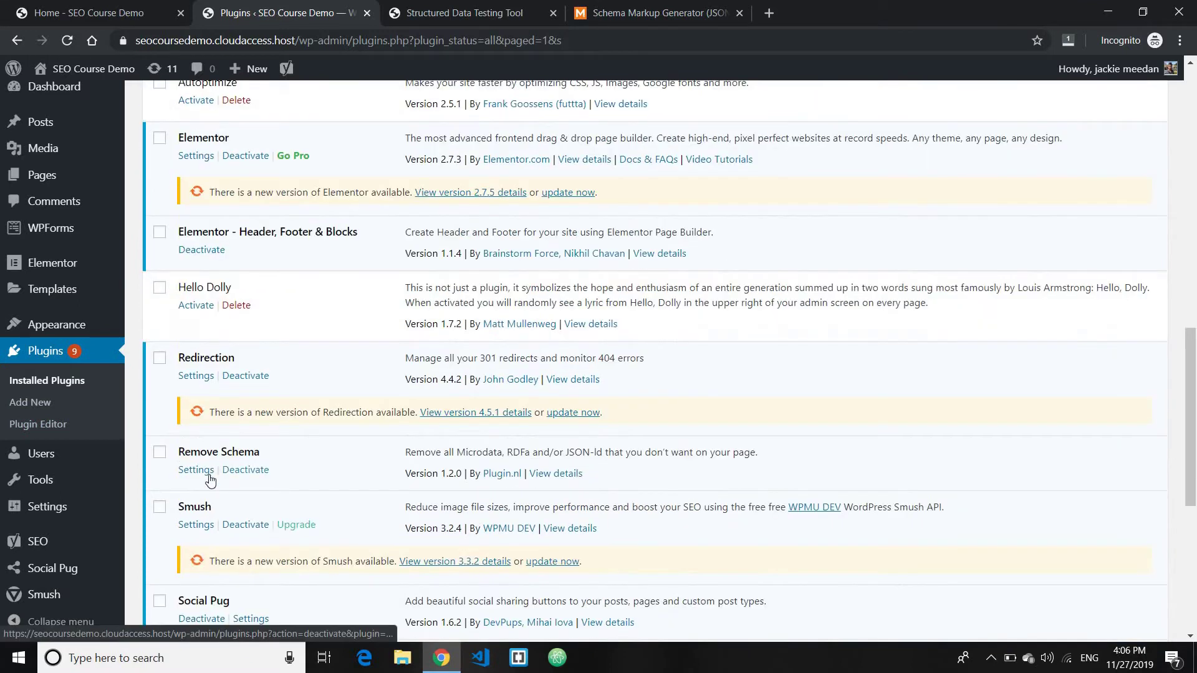
click(194, 470)
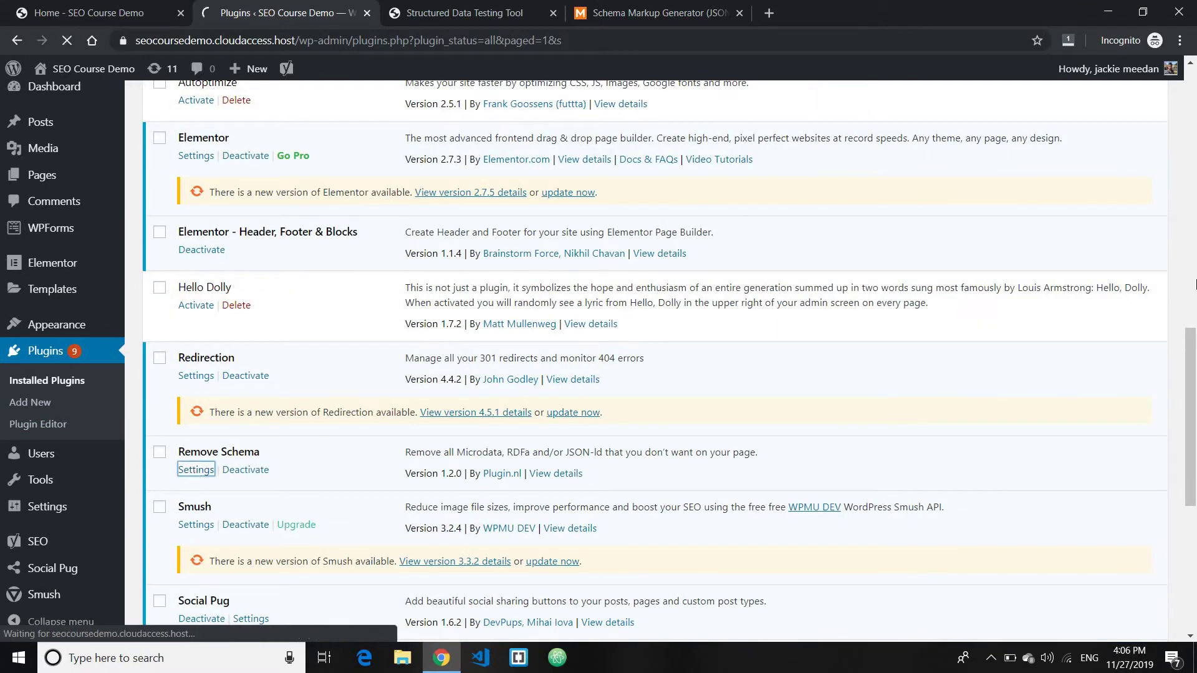
scroll(266, 354, down, 1)
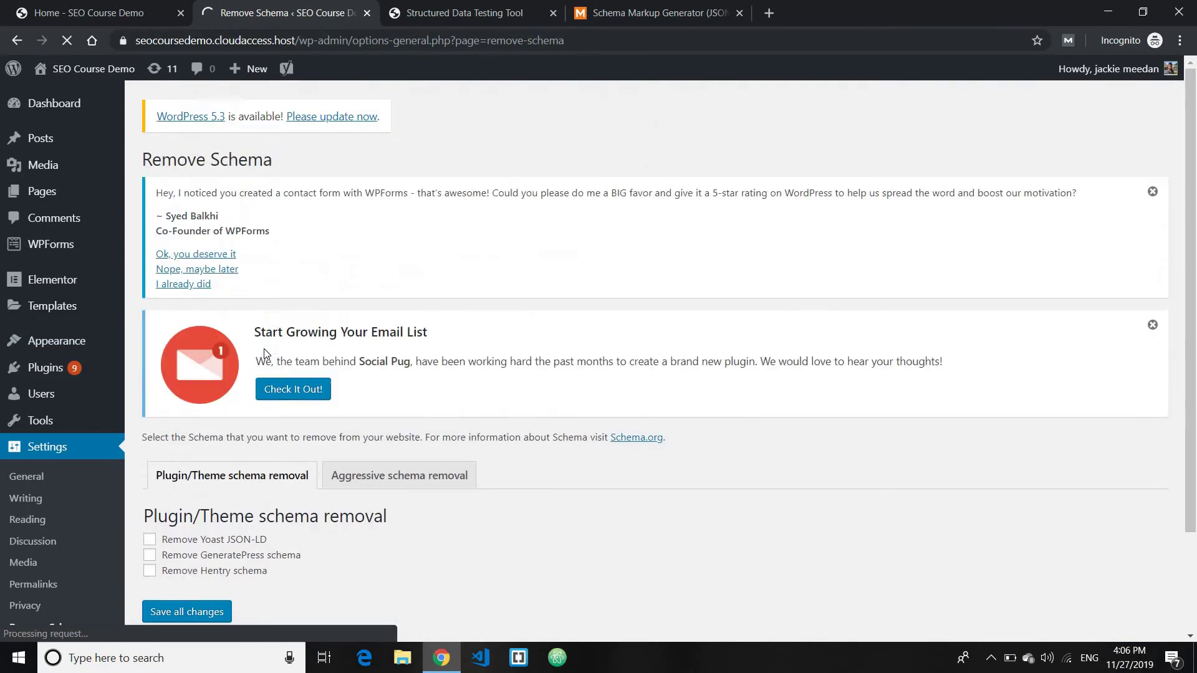
scroll(335, 383, down, 3)
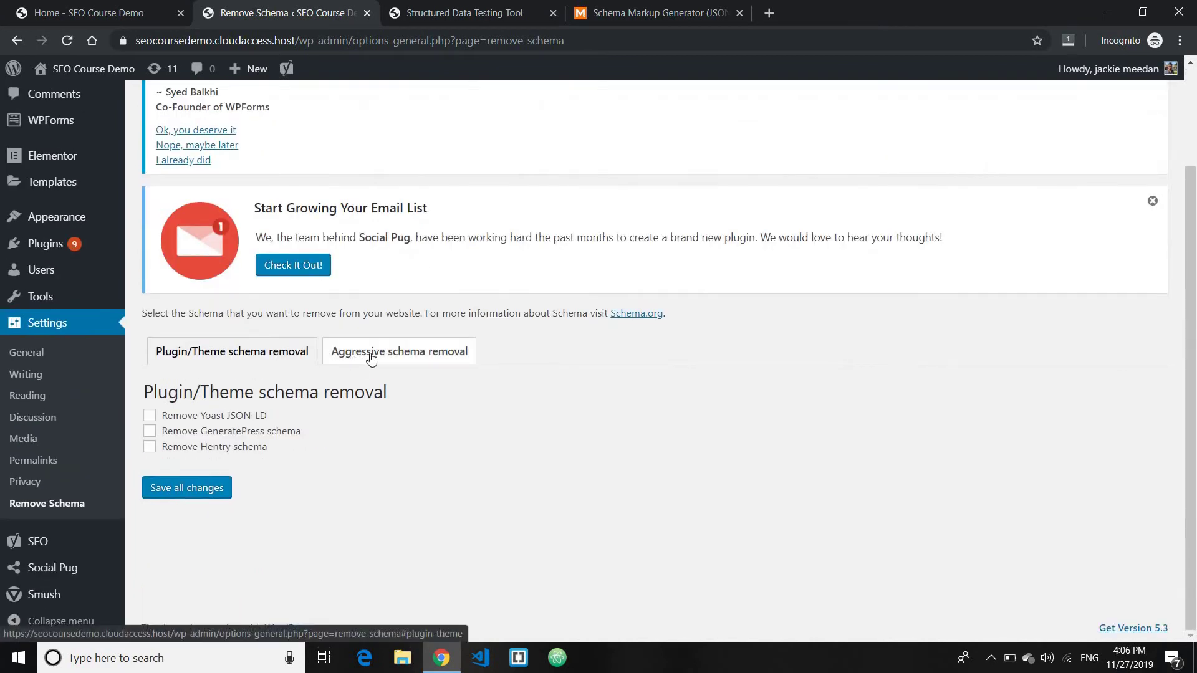
click(377, 357)
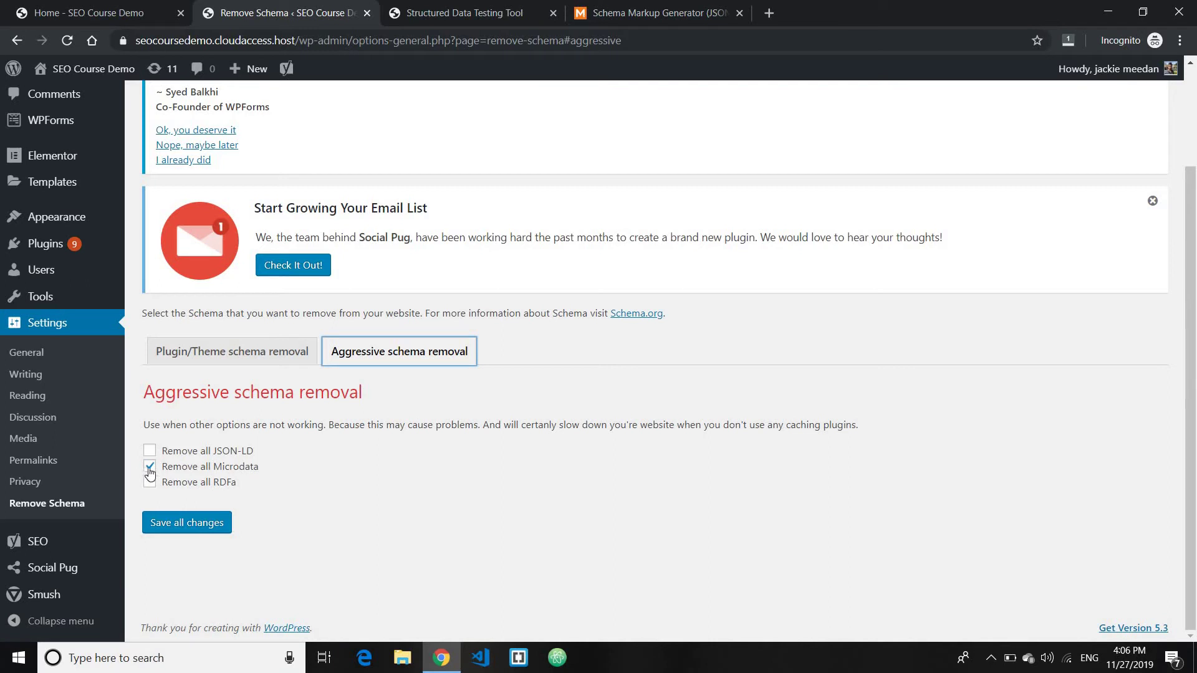
click(201, 527)
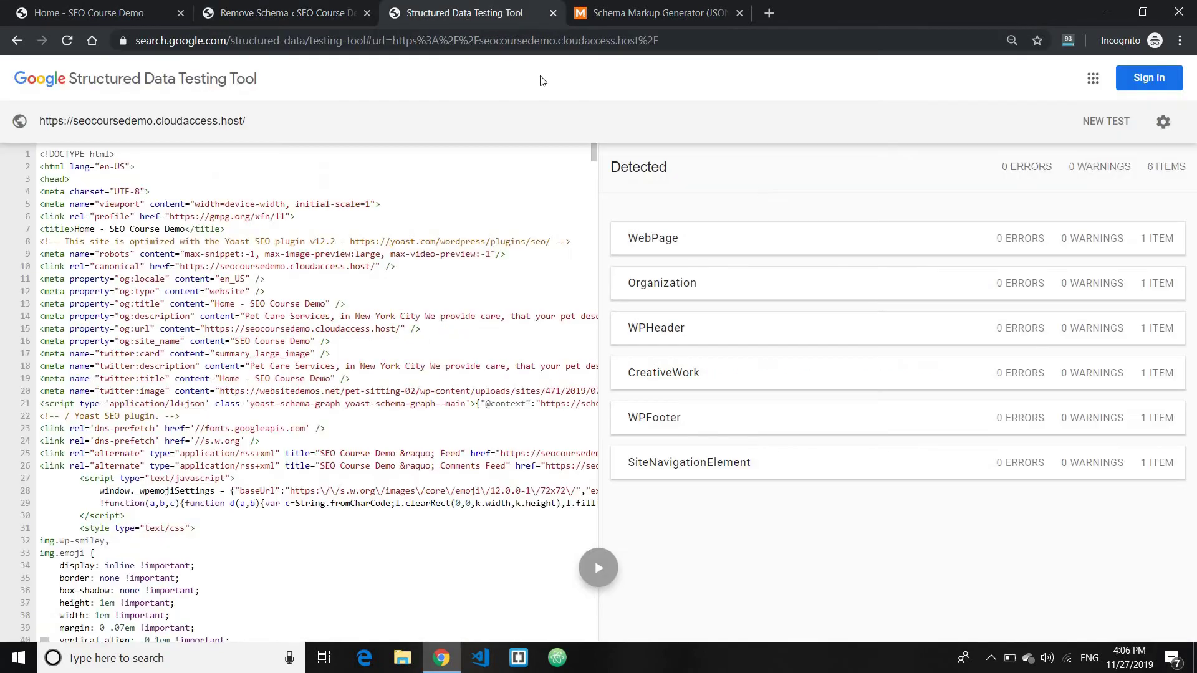
Step: Rerun the structured data test on the same site URL and examine the WebPage item's details
click(466, 15)
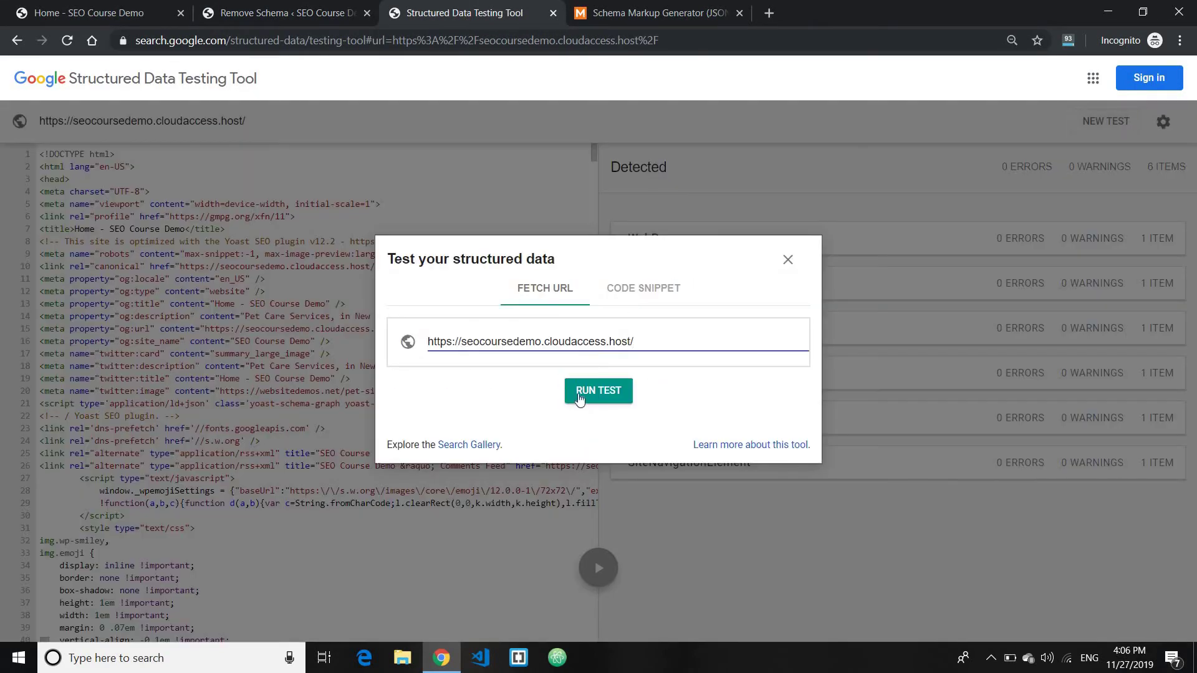
click(577, 394)
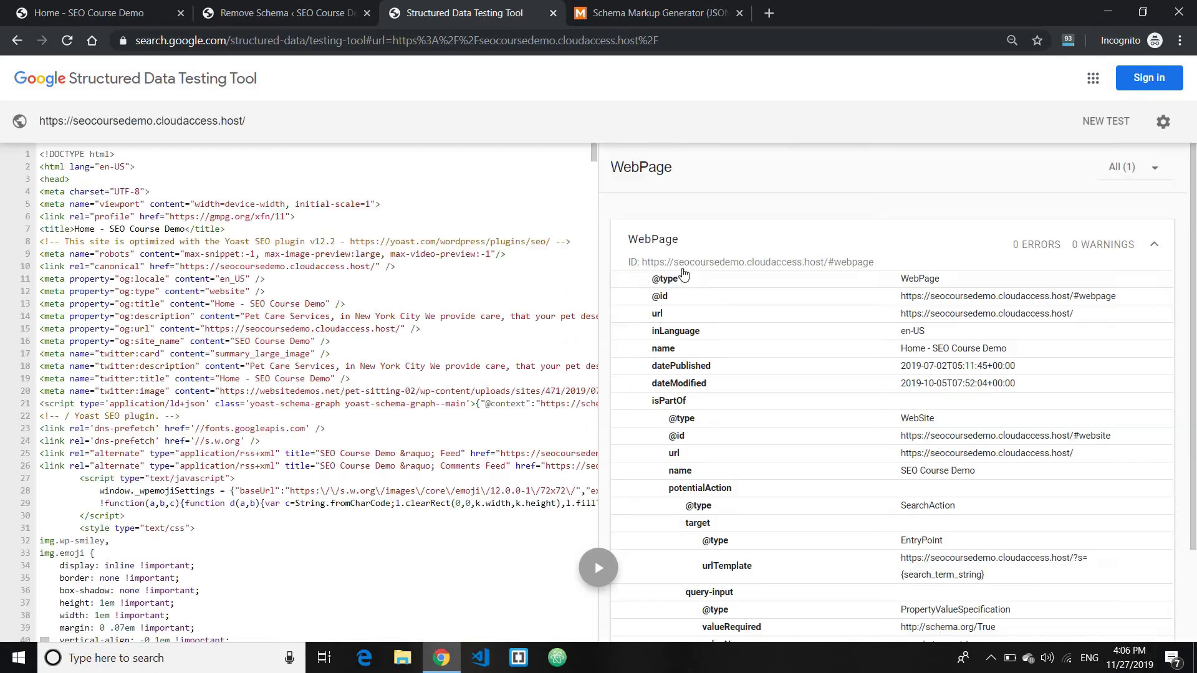
click(1154, 240)
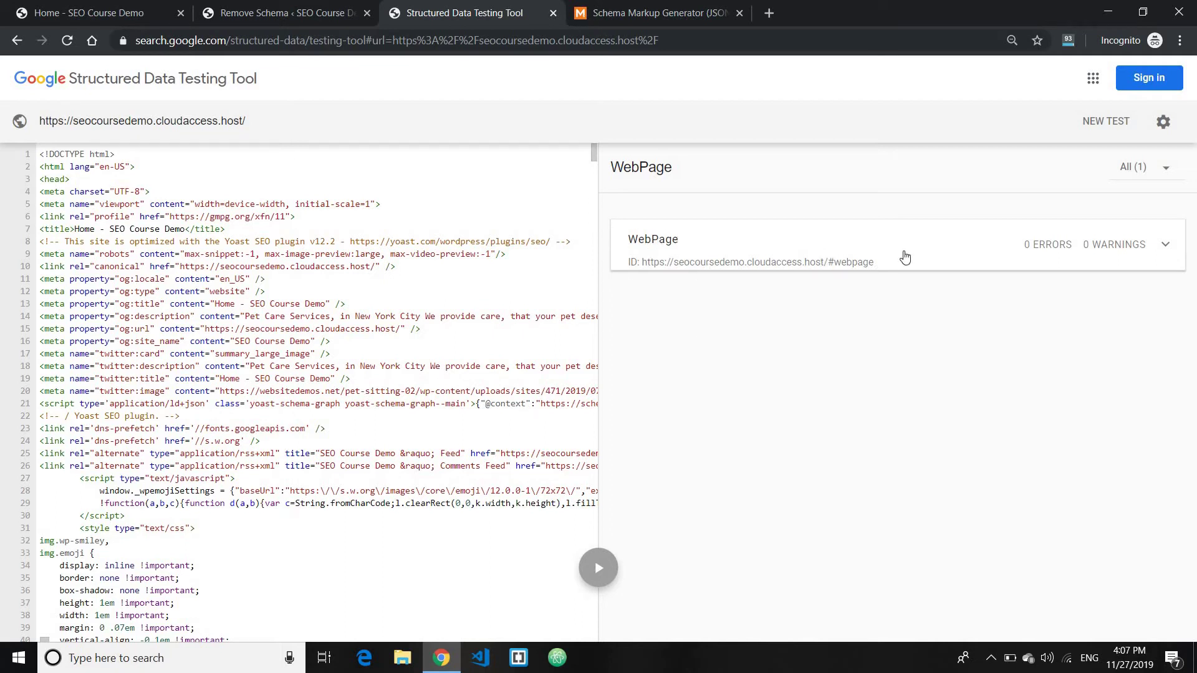
click(1161, 247)
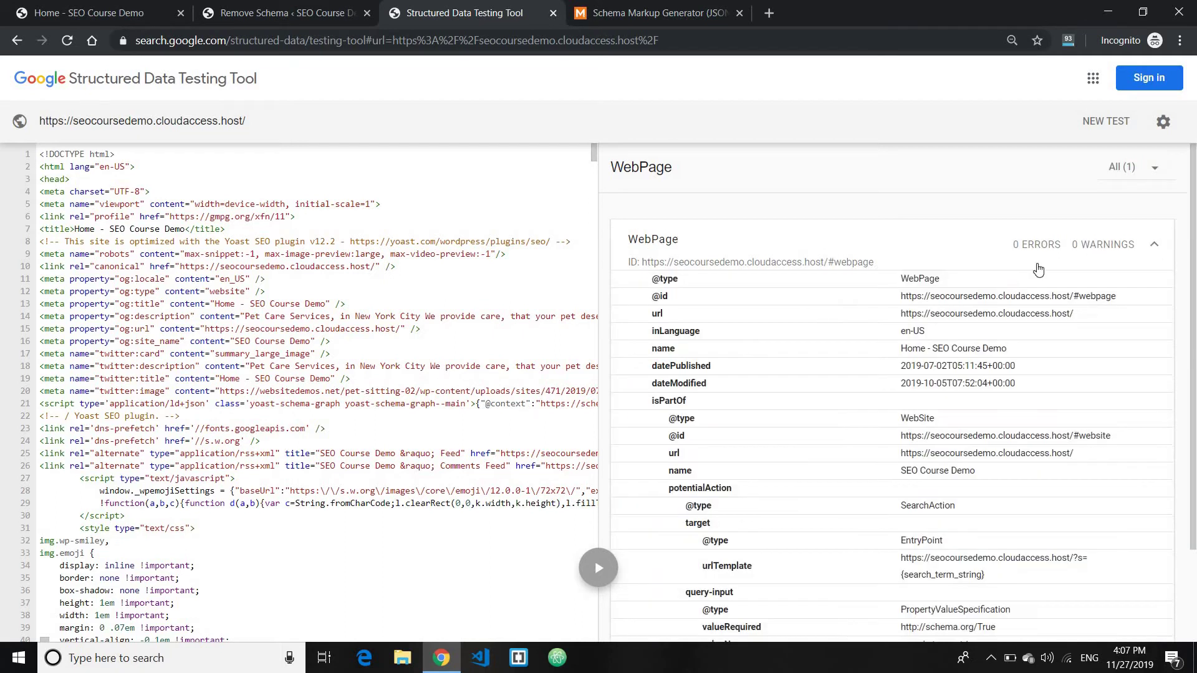
click(1158, 251)
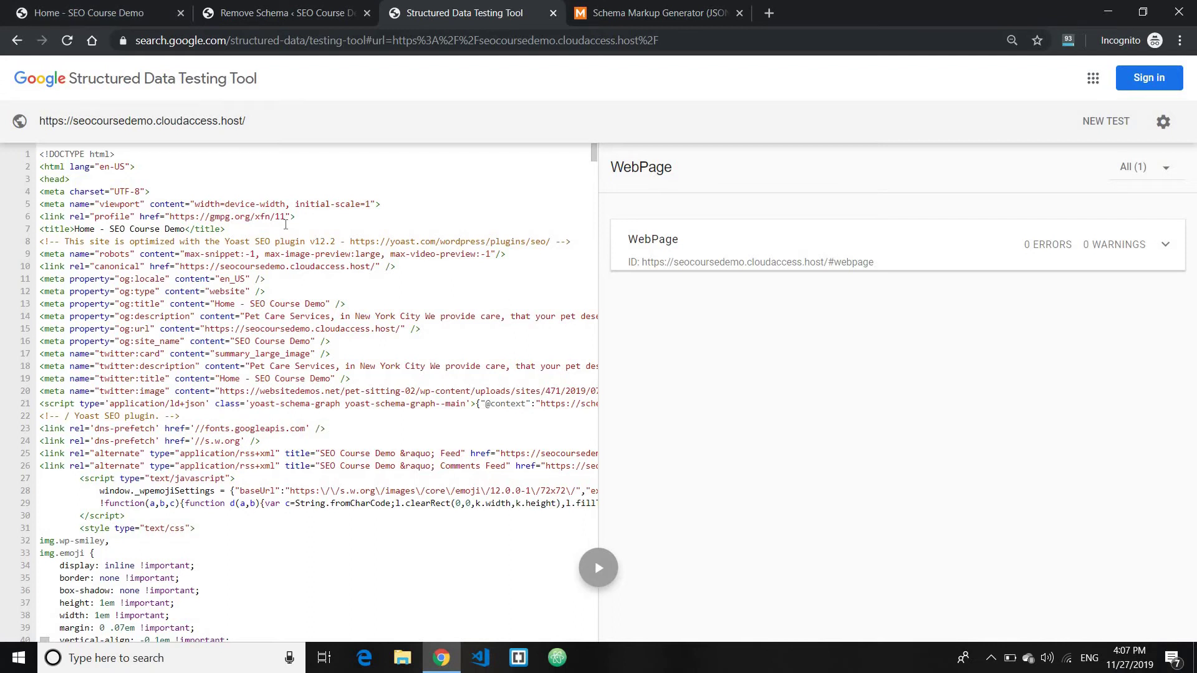
Step: Close the browser tab with the site's home page and return to the Remove Schema settings
click(99, 8)
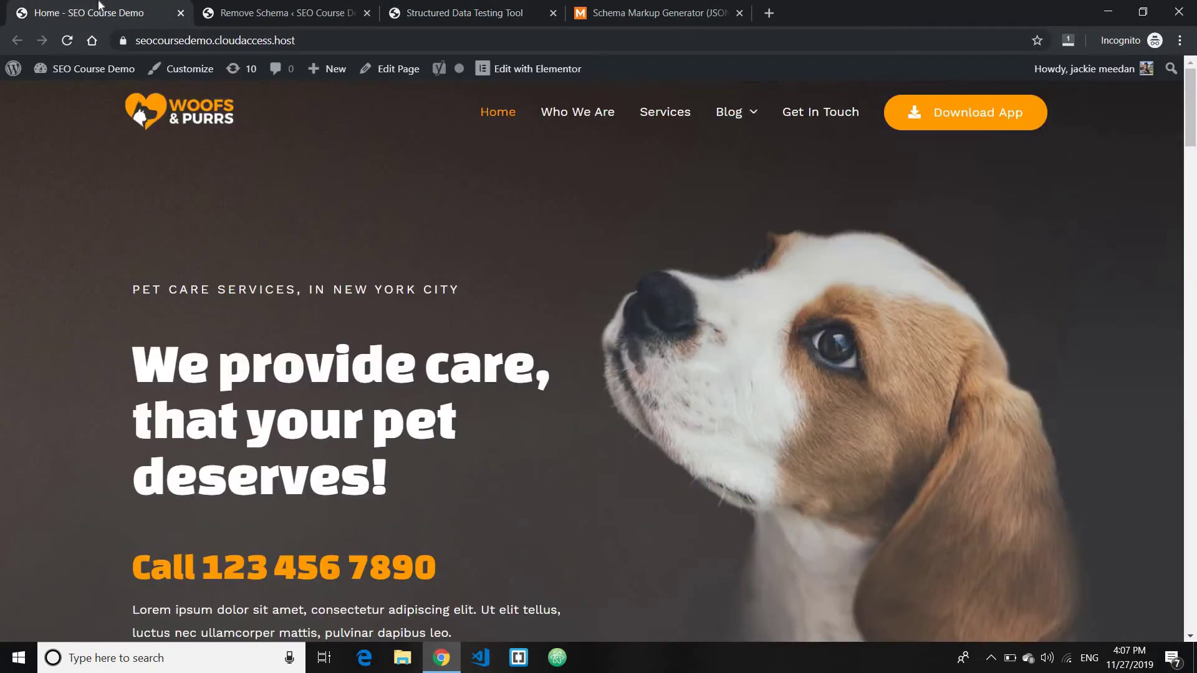
click(268, 11)
click(181, 13)
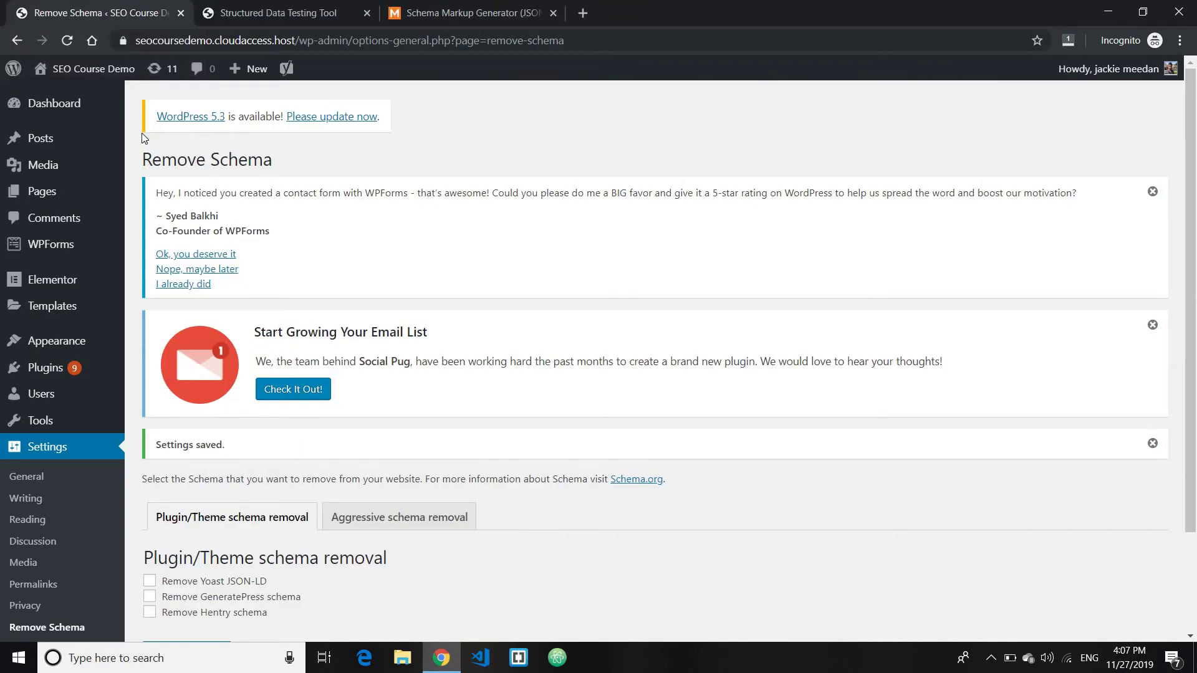
Step: Go to the page for adding new plugins and search the directory for "hfcm"
scroll(293, 289, down, 2)
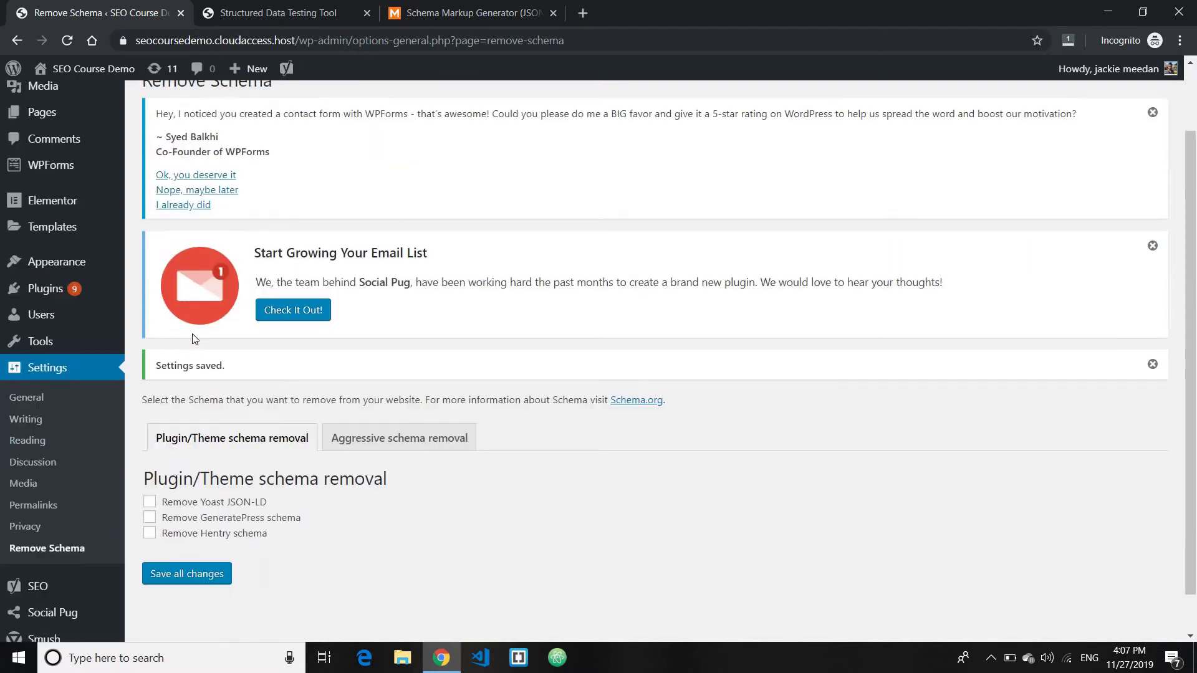
mouse_move(50, 246)
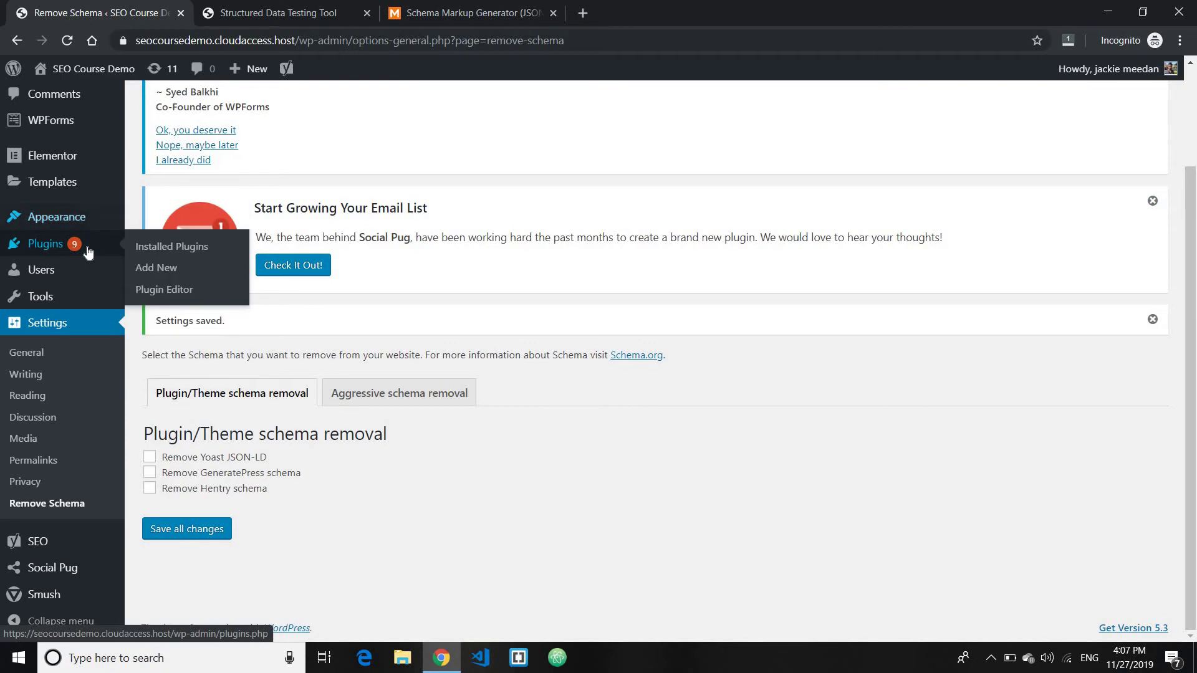
click(155, 268)
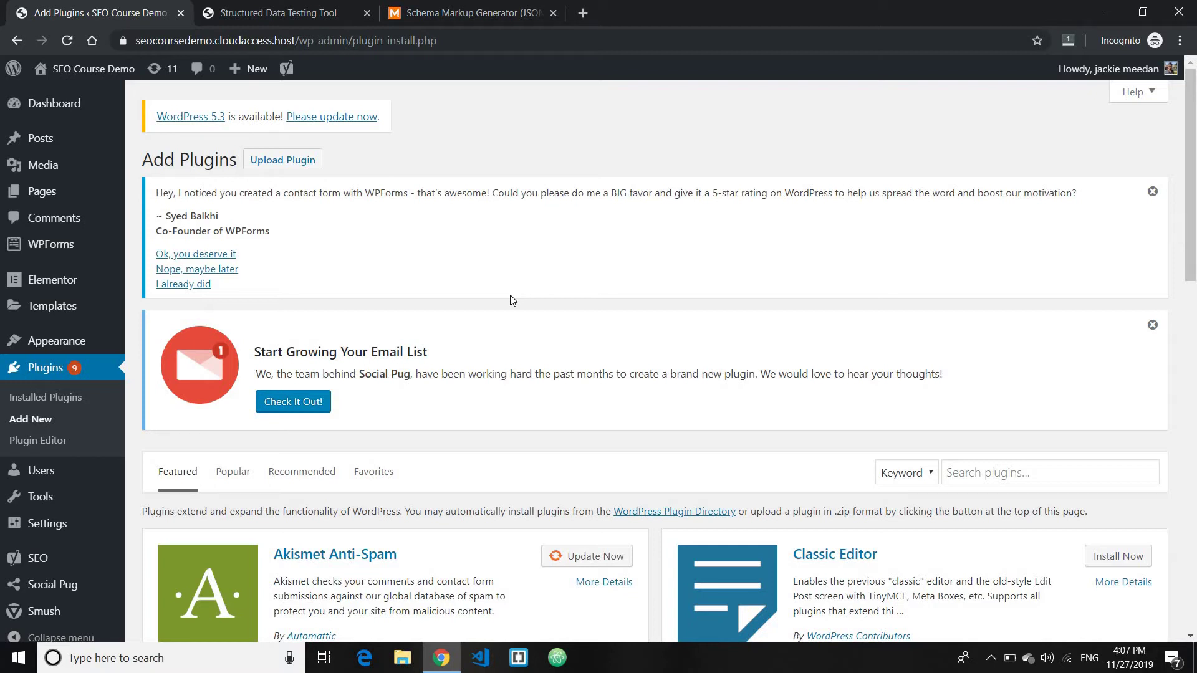
scroll(844, 393, down, 4)
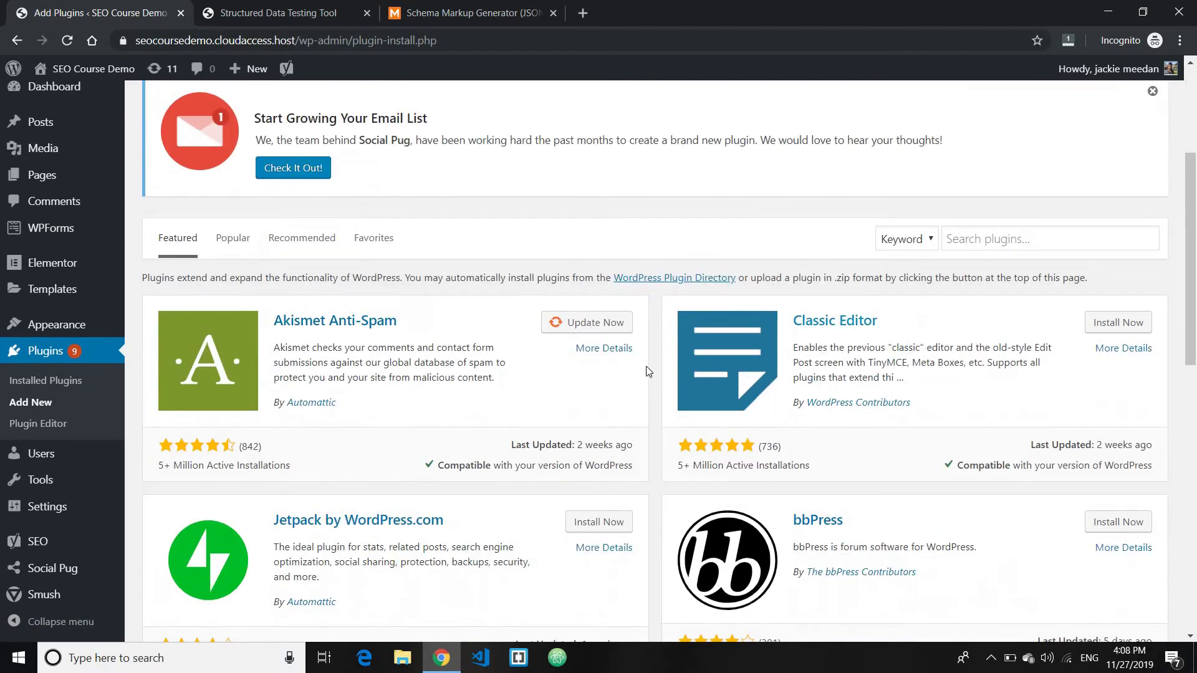
scroll(585, 319, up, 4)
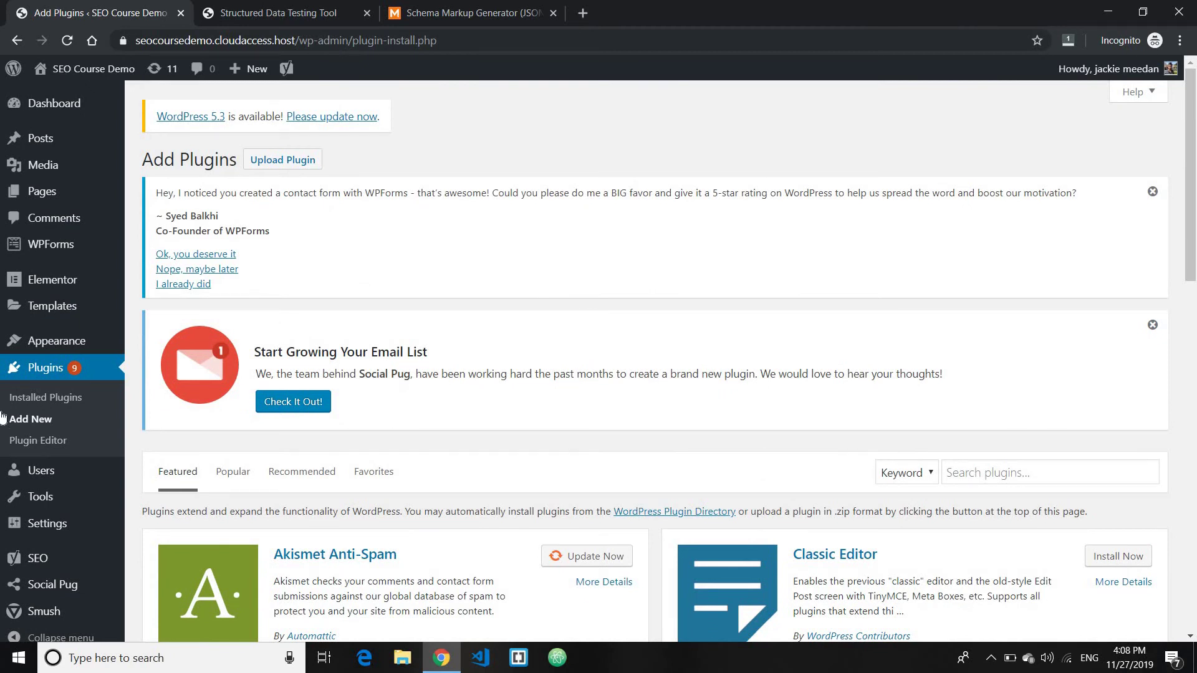
scroll(585, 321, down, 3)
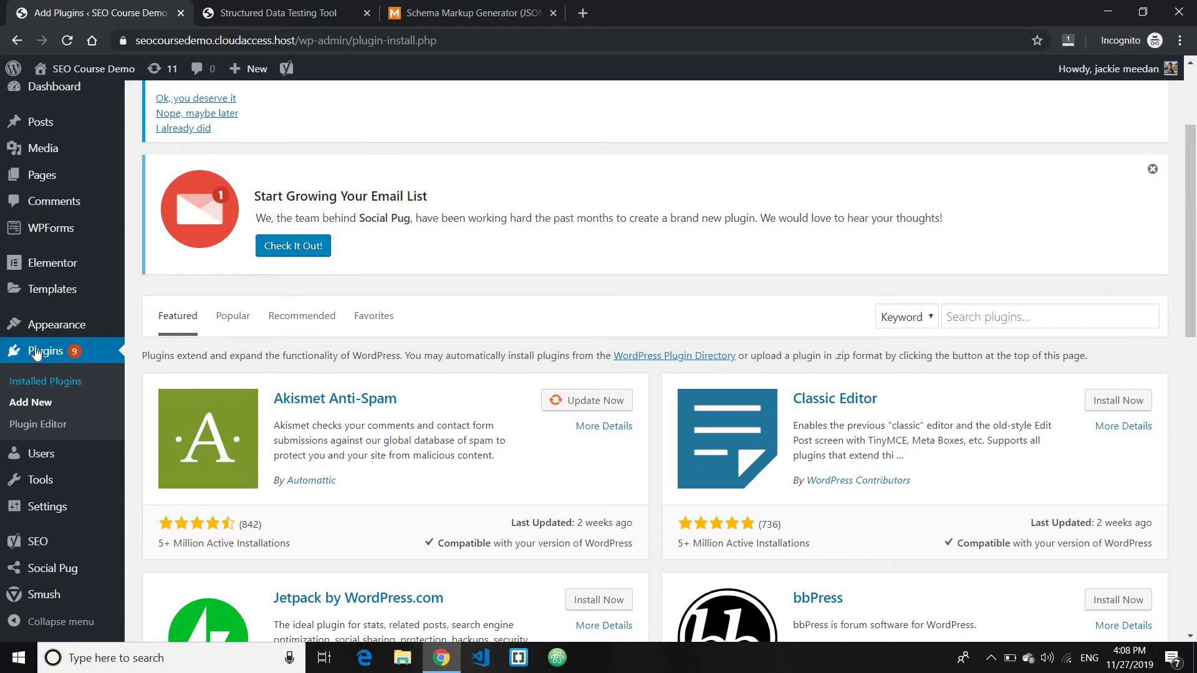
mouse_move(76, 325)
click(1018, 324)
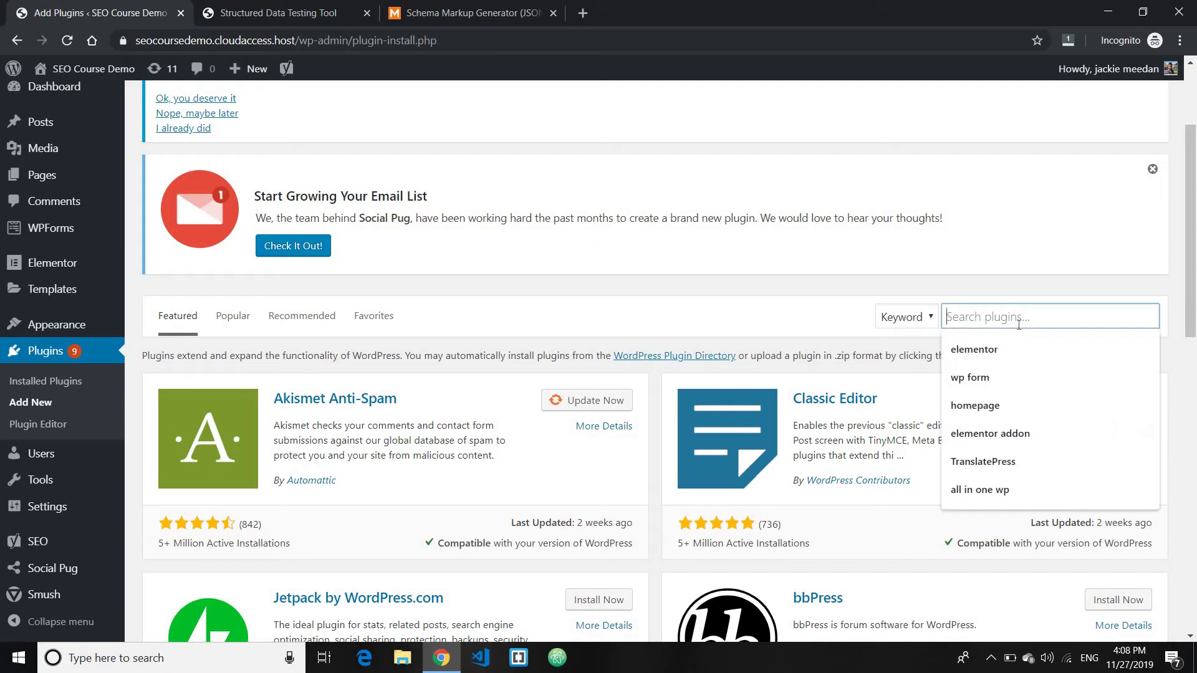
text(hfc)
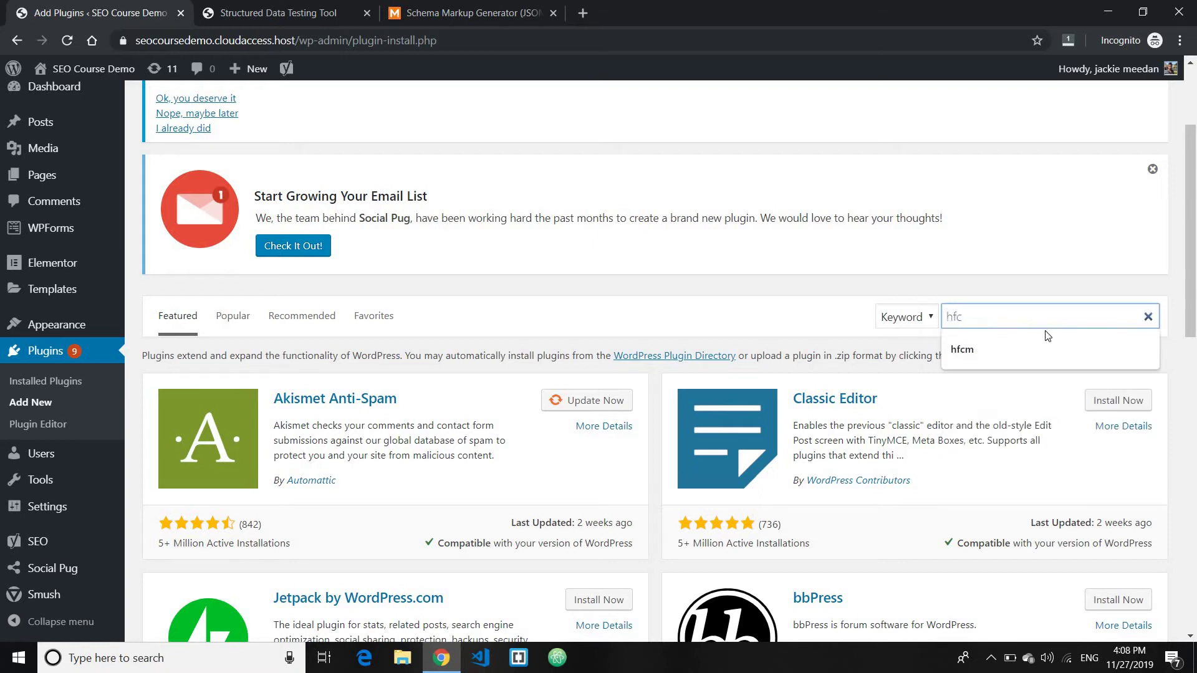
text(m)
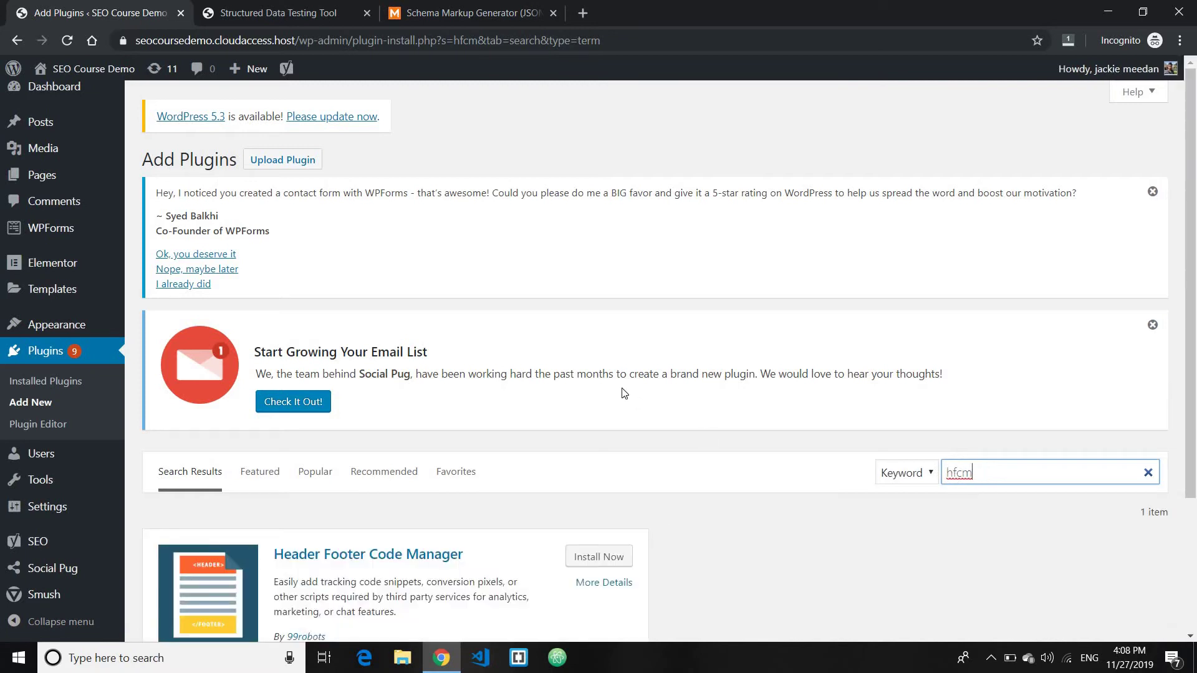
Step: Install and activate the Header Footer Code Manager plugin
scroll(561, 399, down, 3)
click(595, 376)
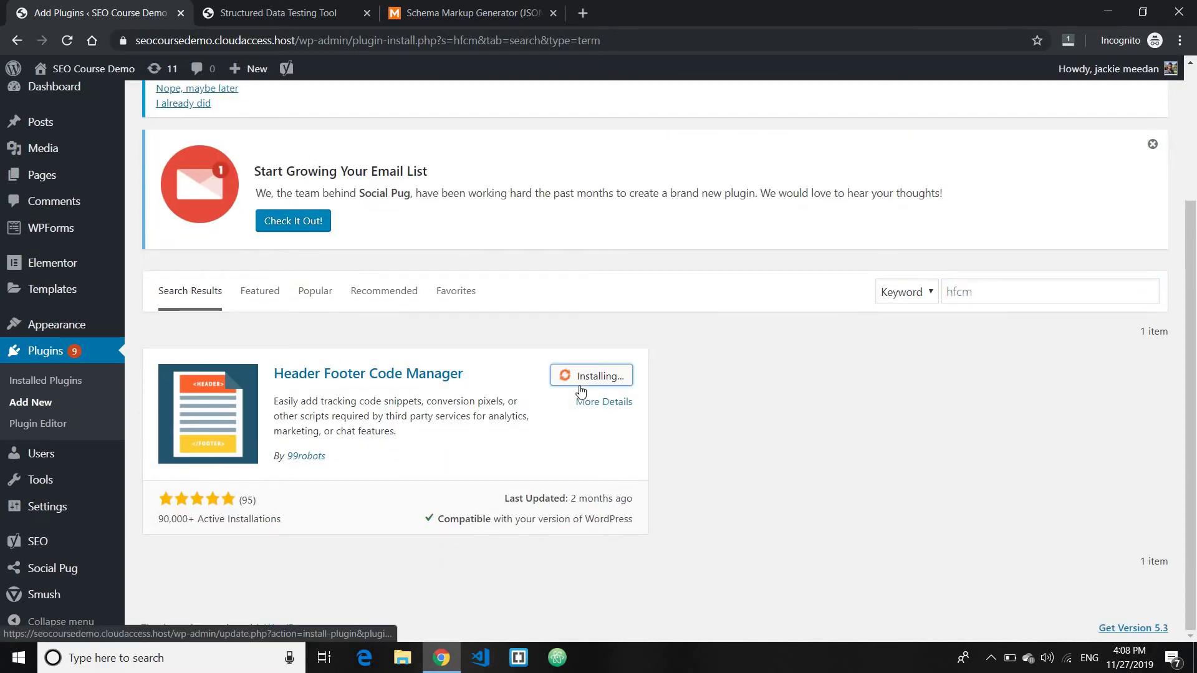
click(600, 376)
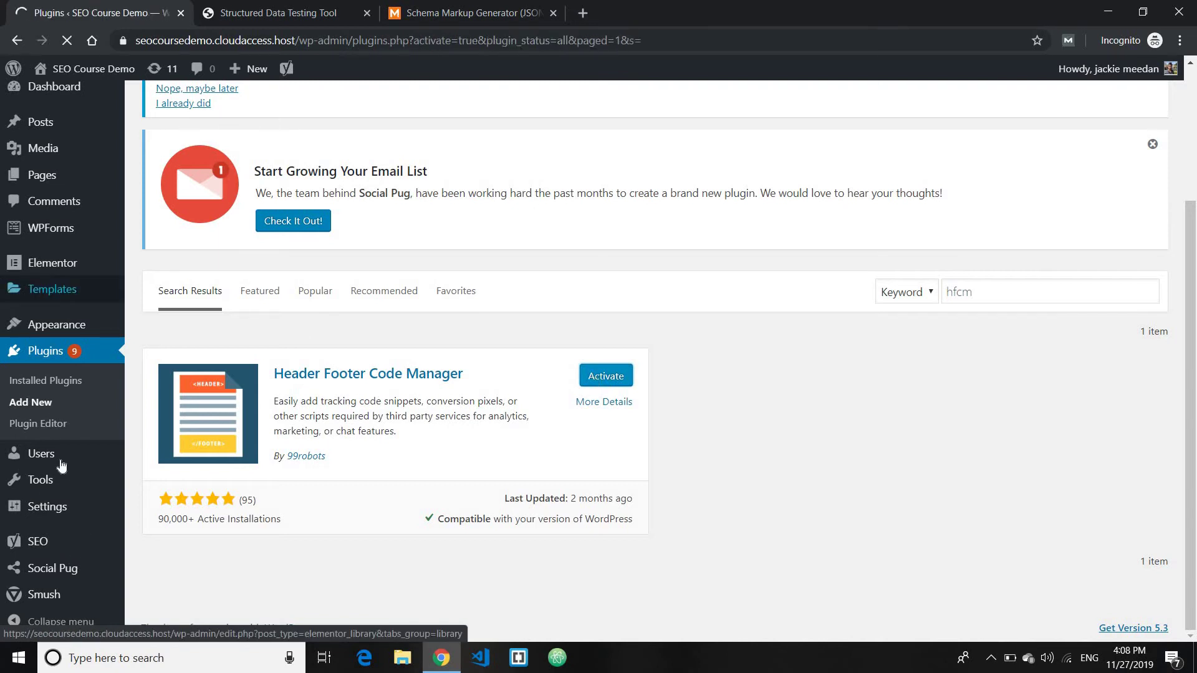
Step: Create a new snippet in HFCM and name it "Local Schema"
scroll(70, 414, down, 8)
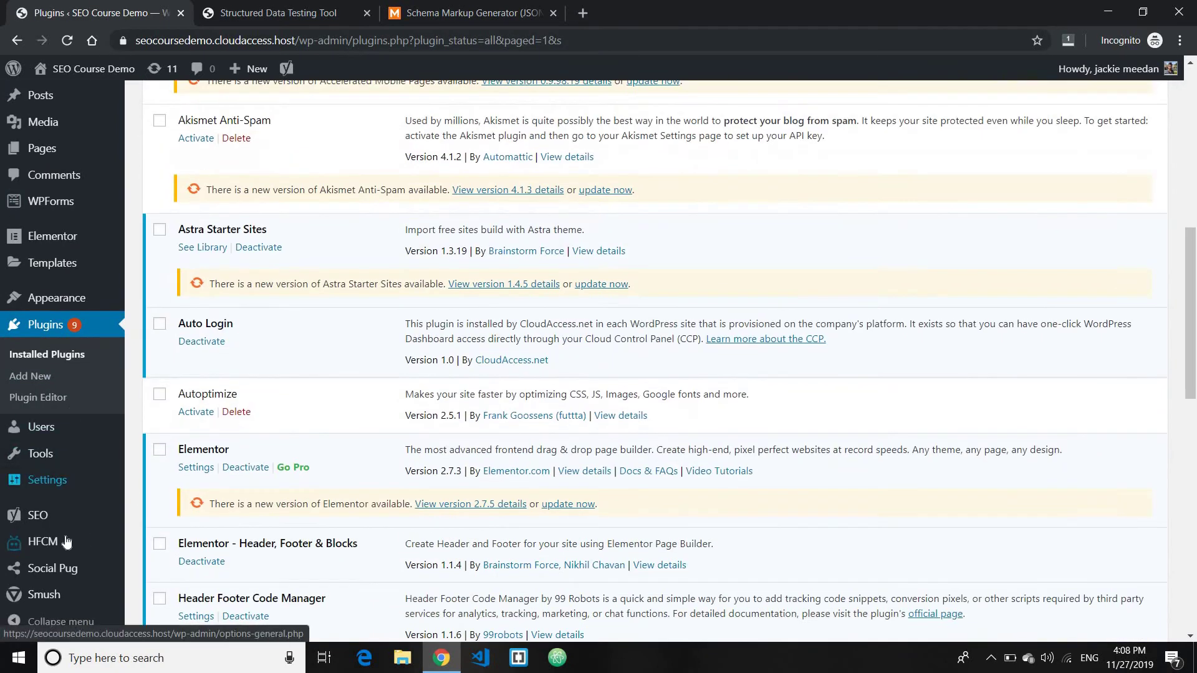
mouse_move(63, 543)
click(141, 545)
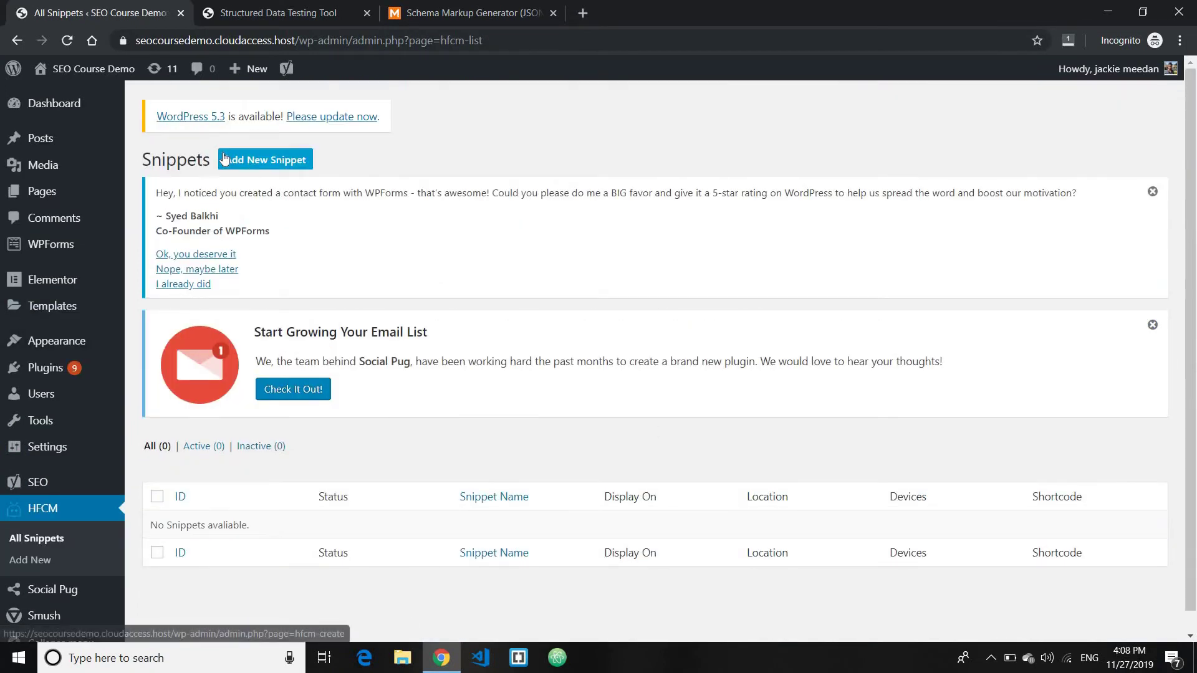
click(274, 161)
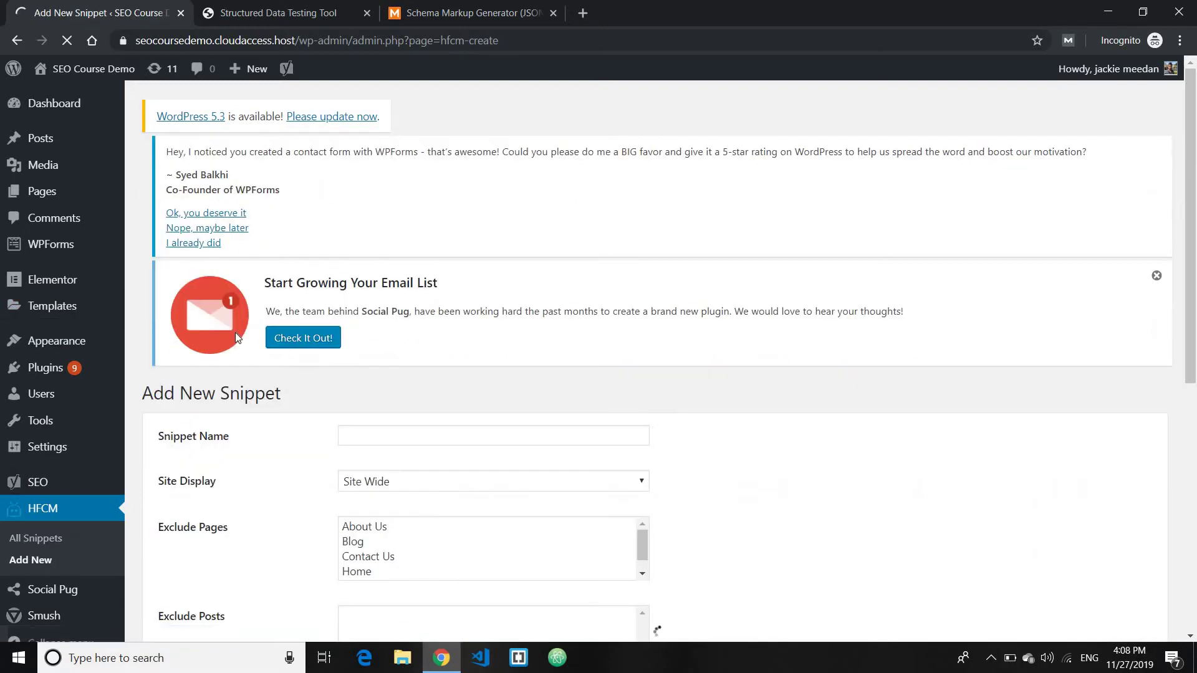
scroll(234, 331, down, 3)
click(352, 291)
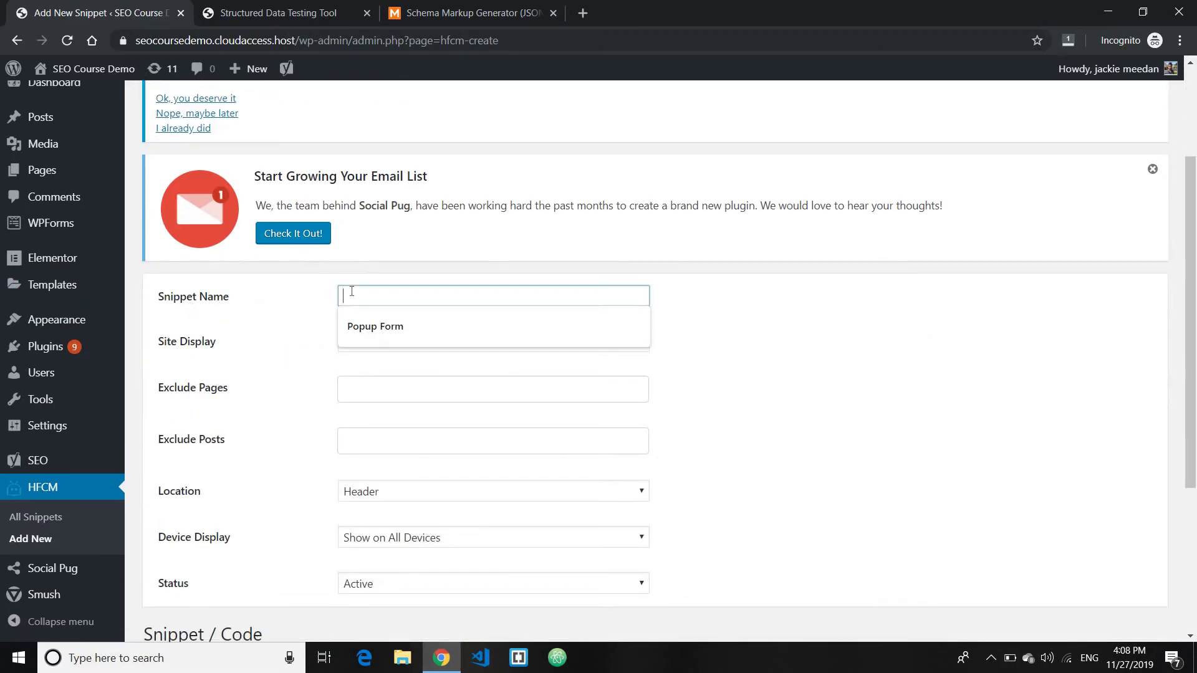
text(Local Schema)
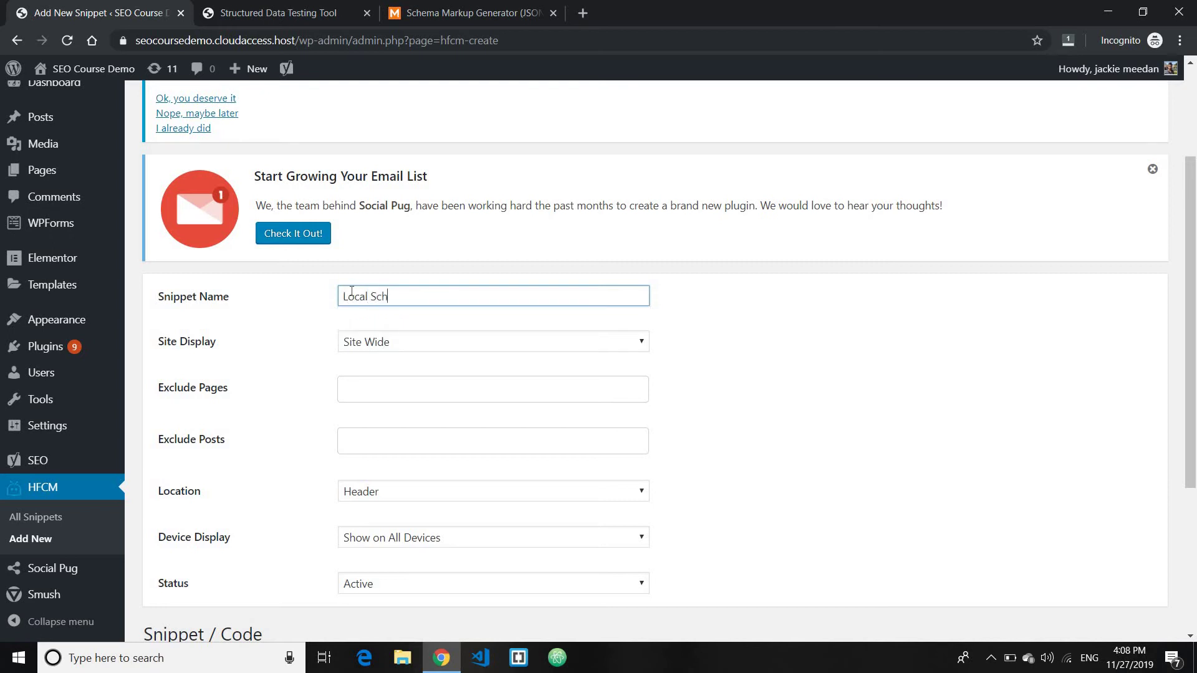
Step: Set the snippet's site display to Specific Pages and add Home to its page list
drag(217, 343, 158, 342)
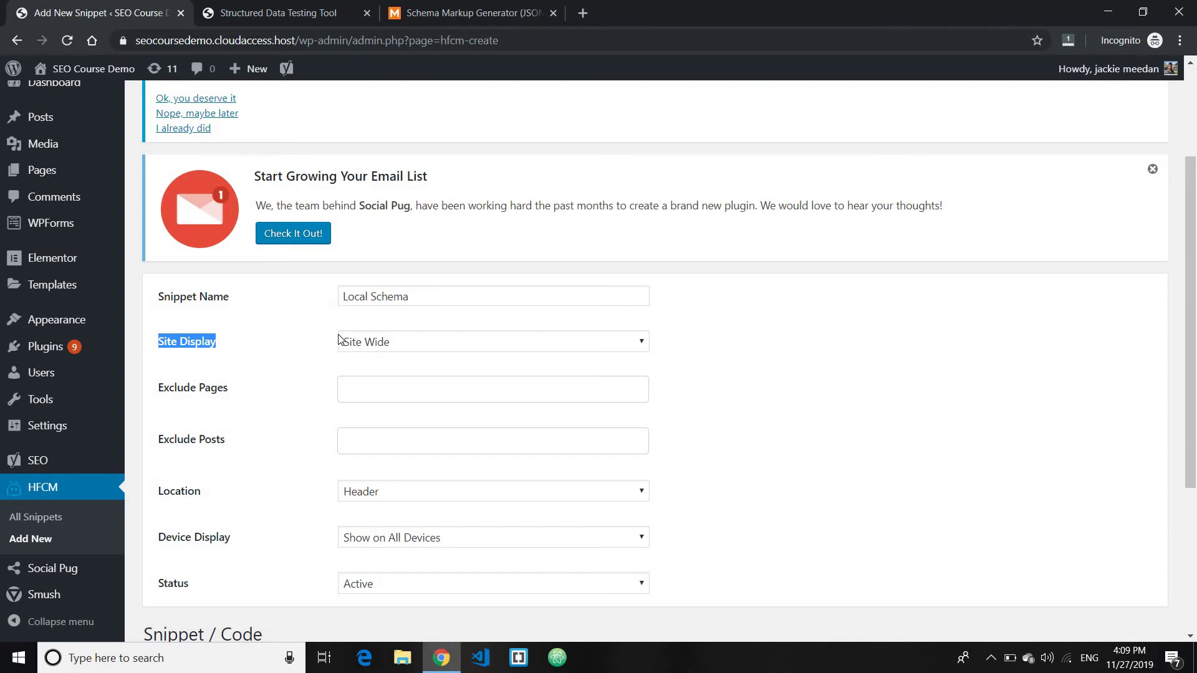
click(402, 348)
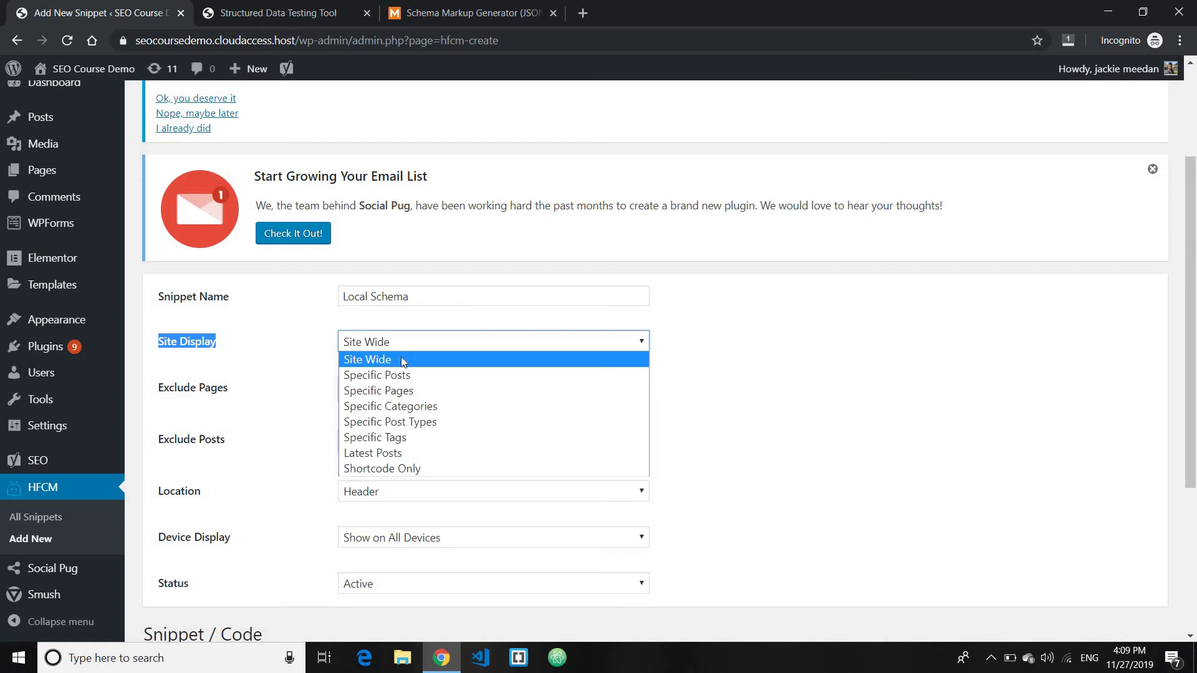
click(394, 391)
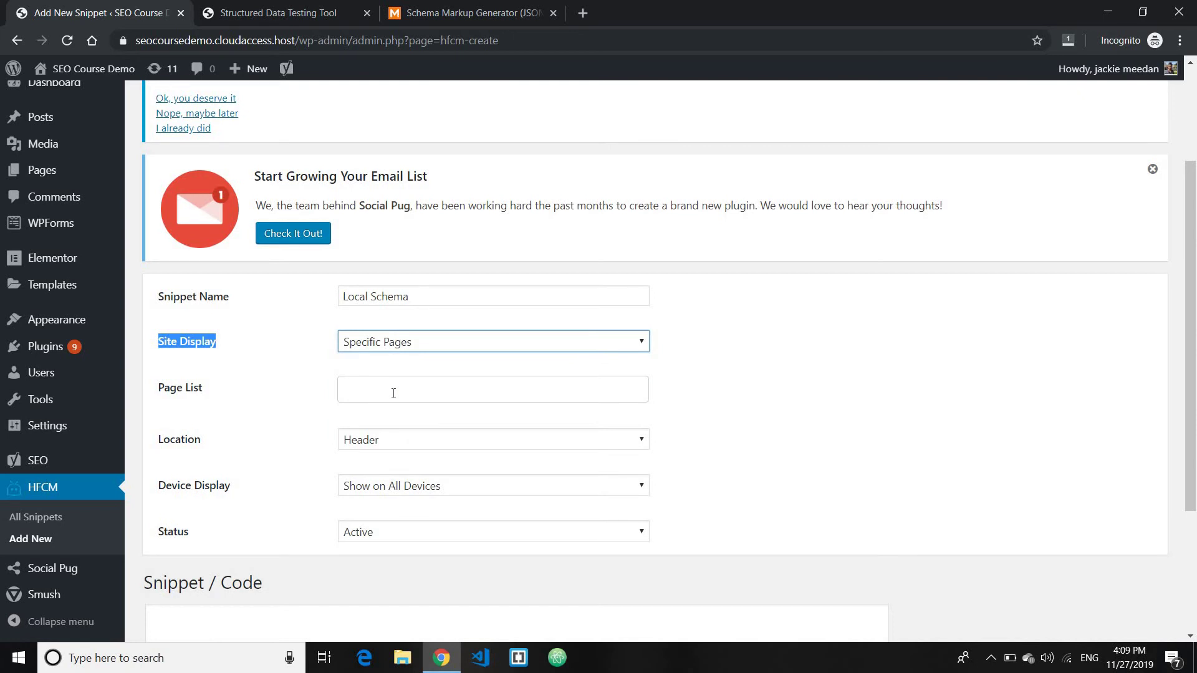
click(393, 392)
click(375, 481)
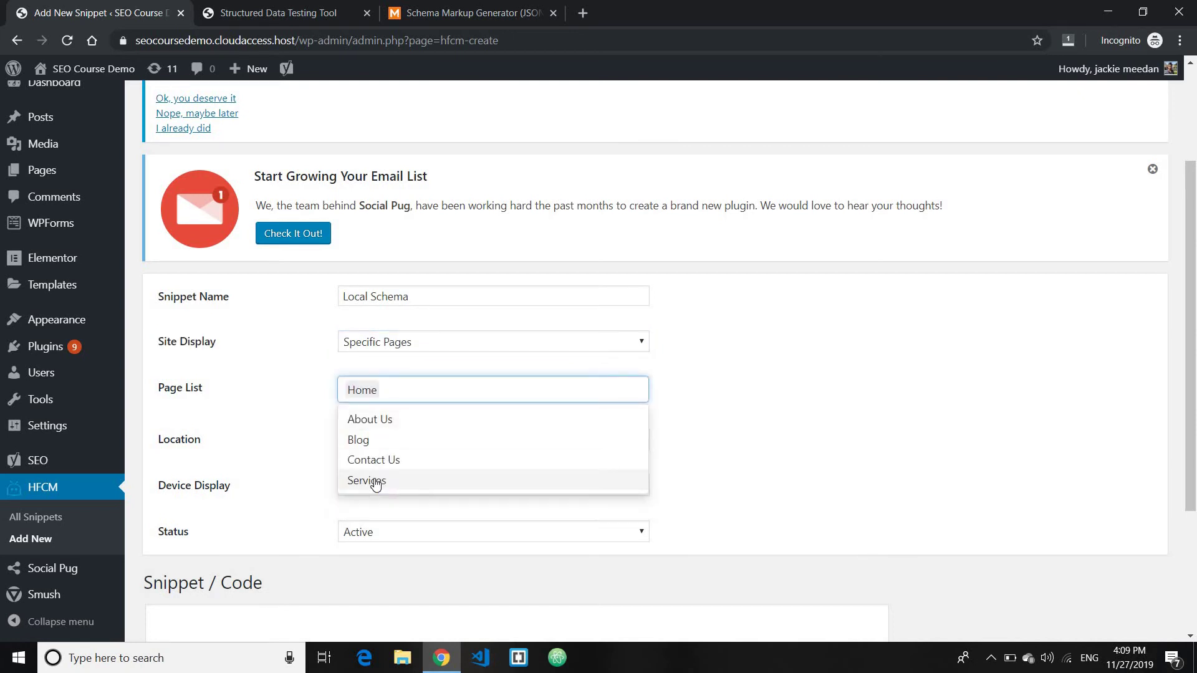
click(176, 423)
Step: Save the Local Schema snippet with its code area left empty
scroll(206, 431, down, 3)
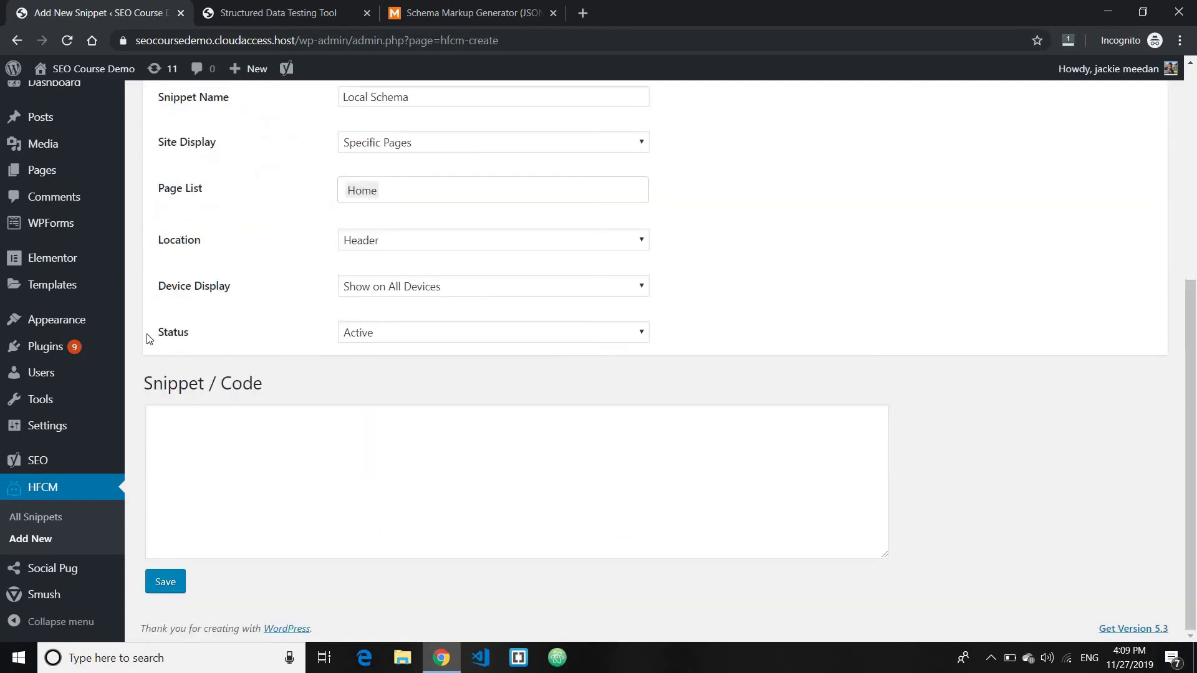
drag(147, 379, 284, 379)
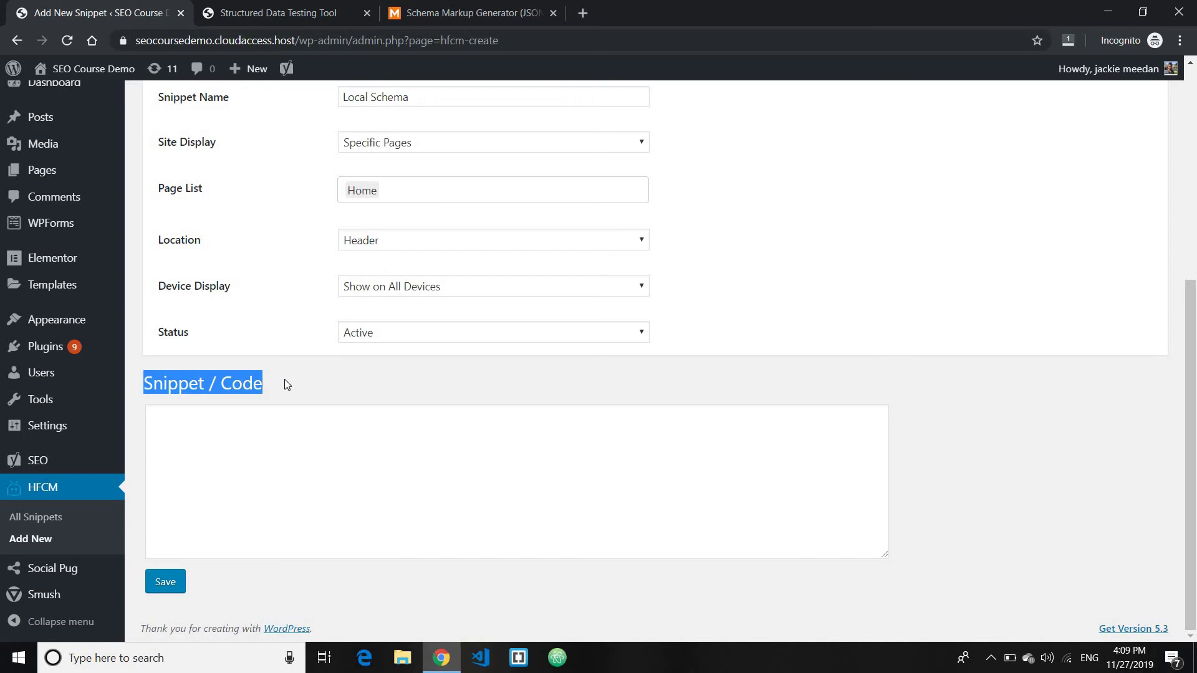
click(163, 583)
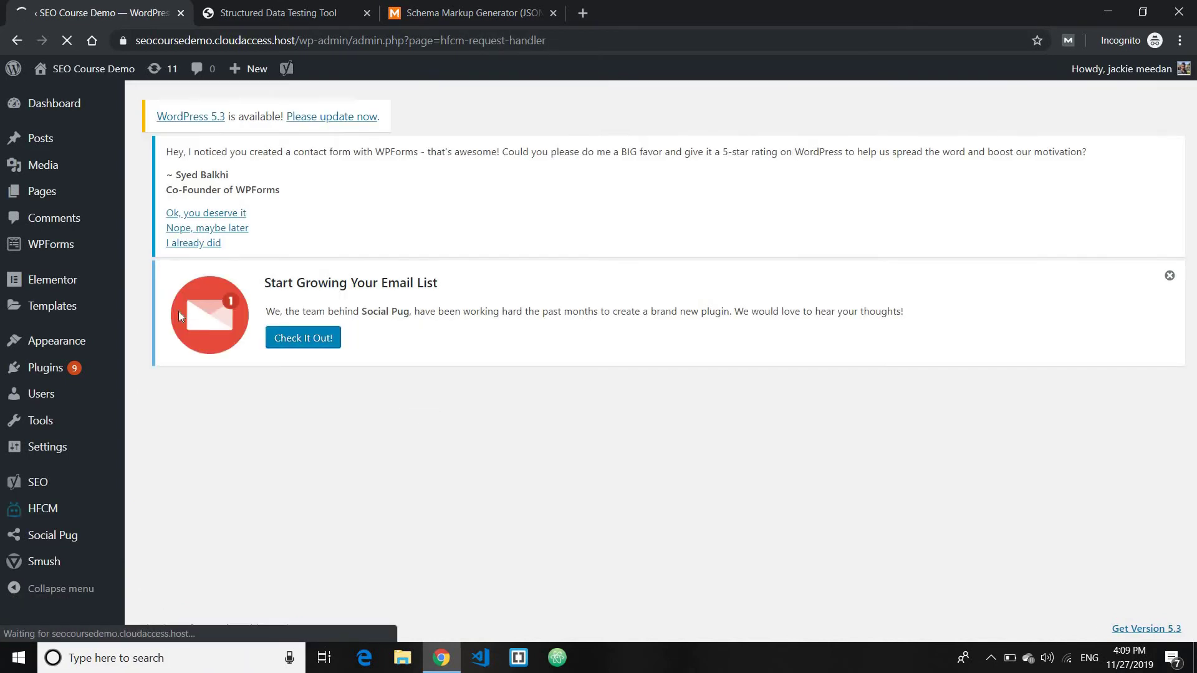
scroll(243, 452, down, 3)
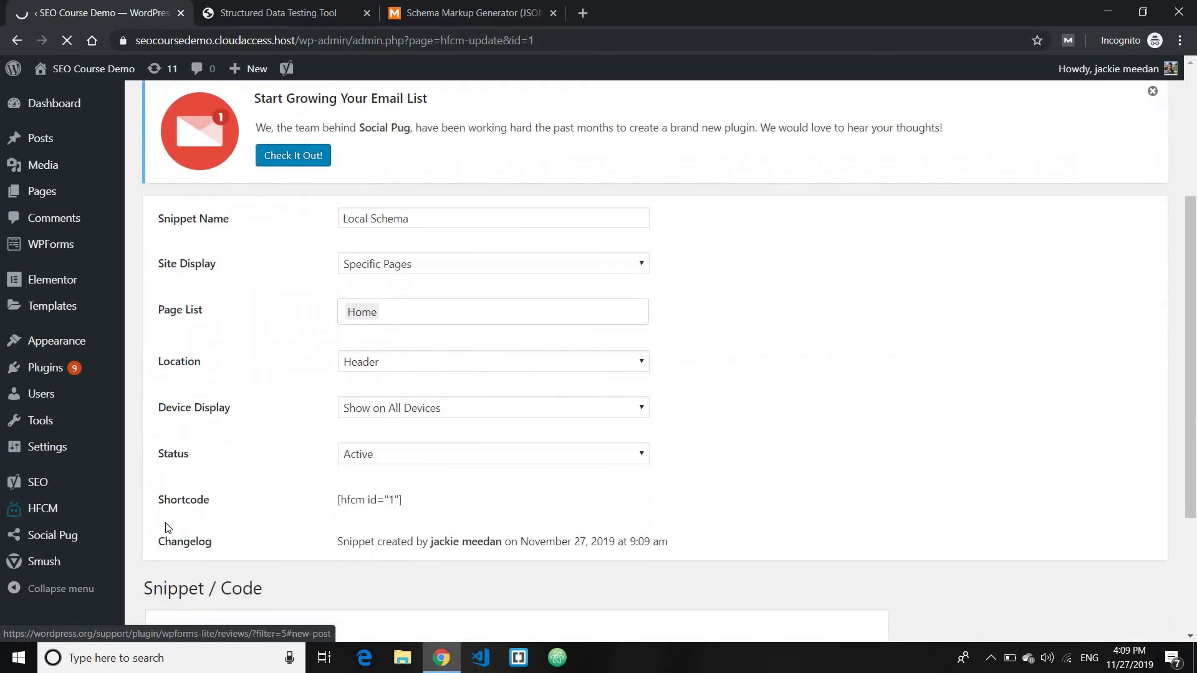
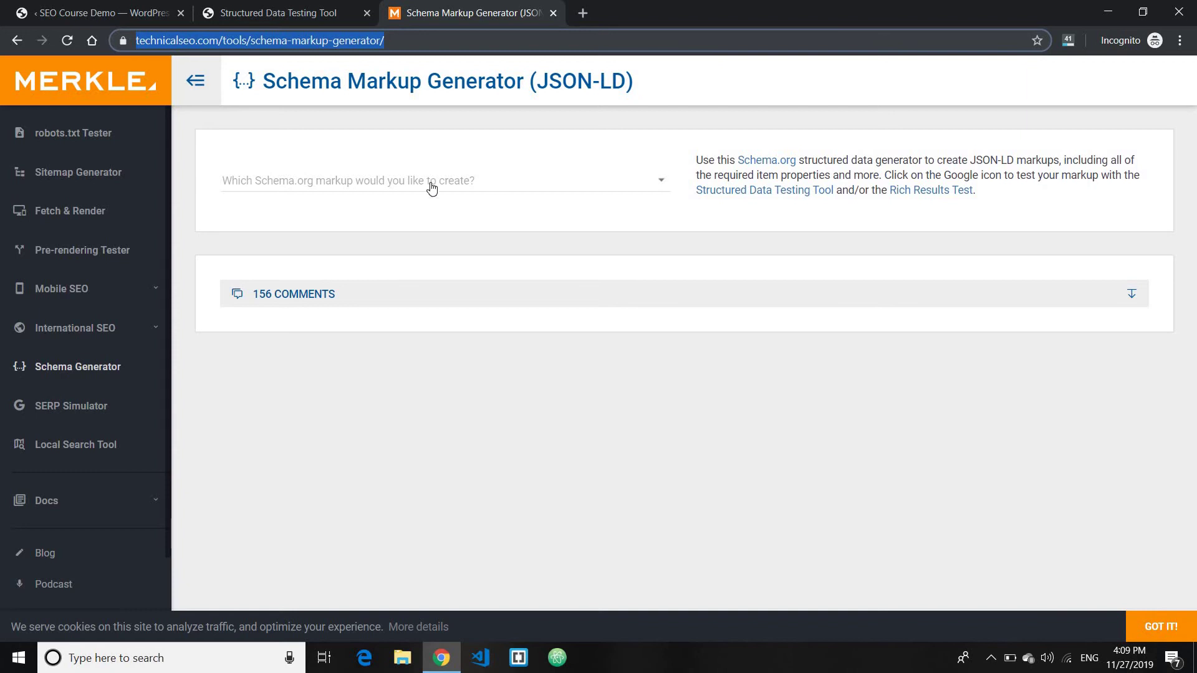
Step: In Merkle's Schema Markup Generator, choose Local Business as the markup to create
click(343, 187)
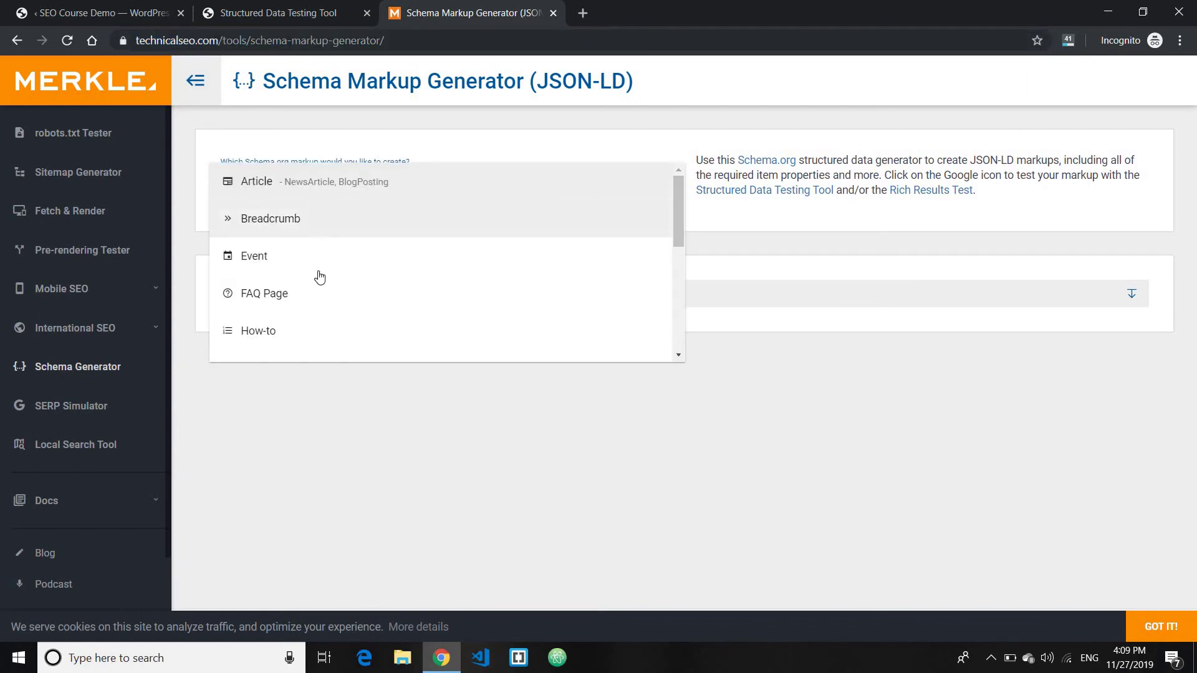
scroll(315, 287, down, 4)
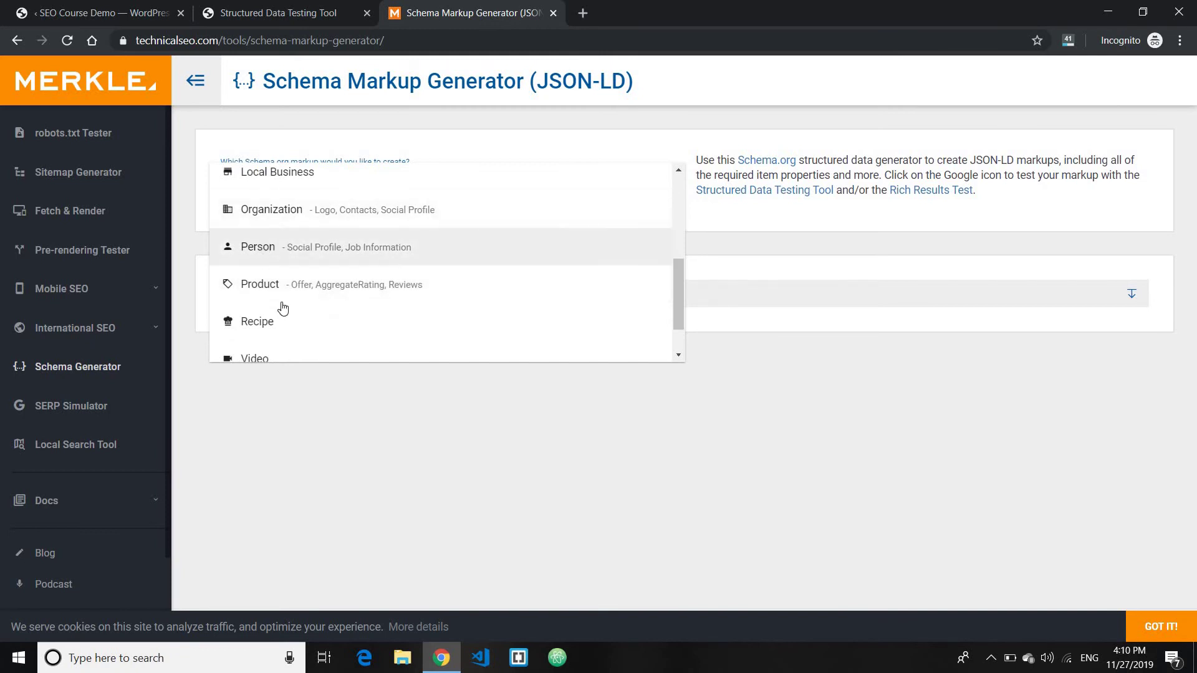
scroll(280, 307, up, 4)
click(301, 329)
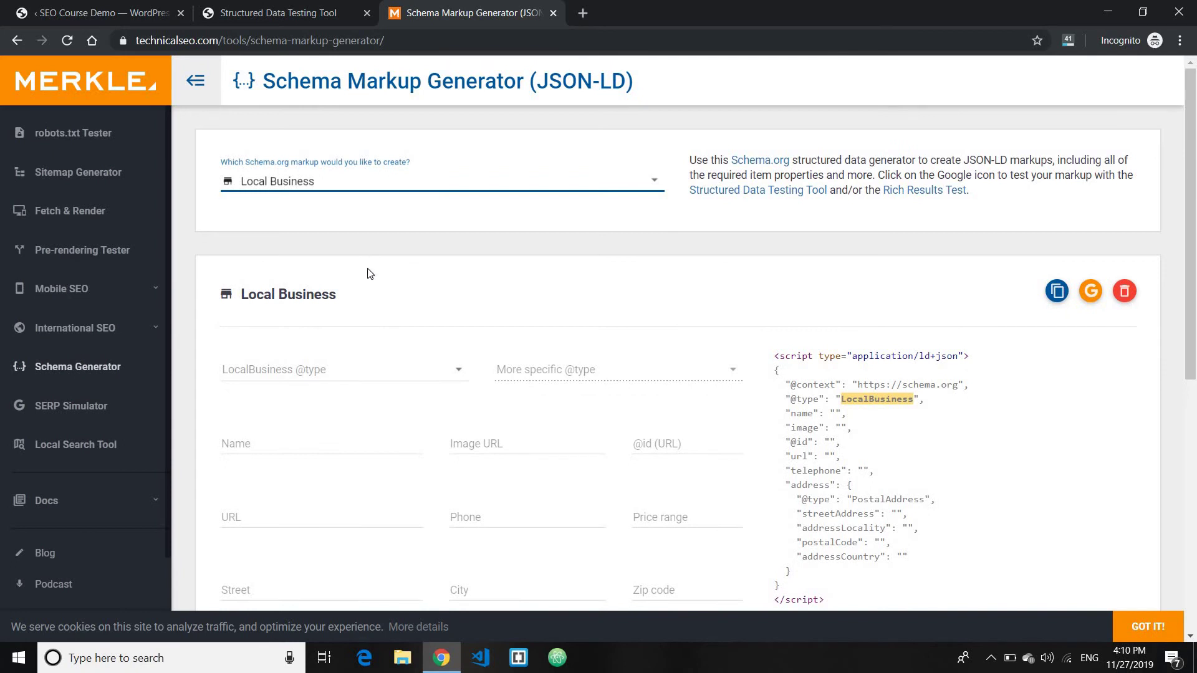
scroll(370, 273, down, 3)
click(339, 224)
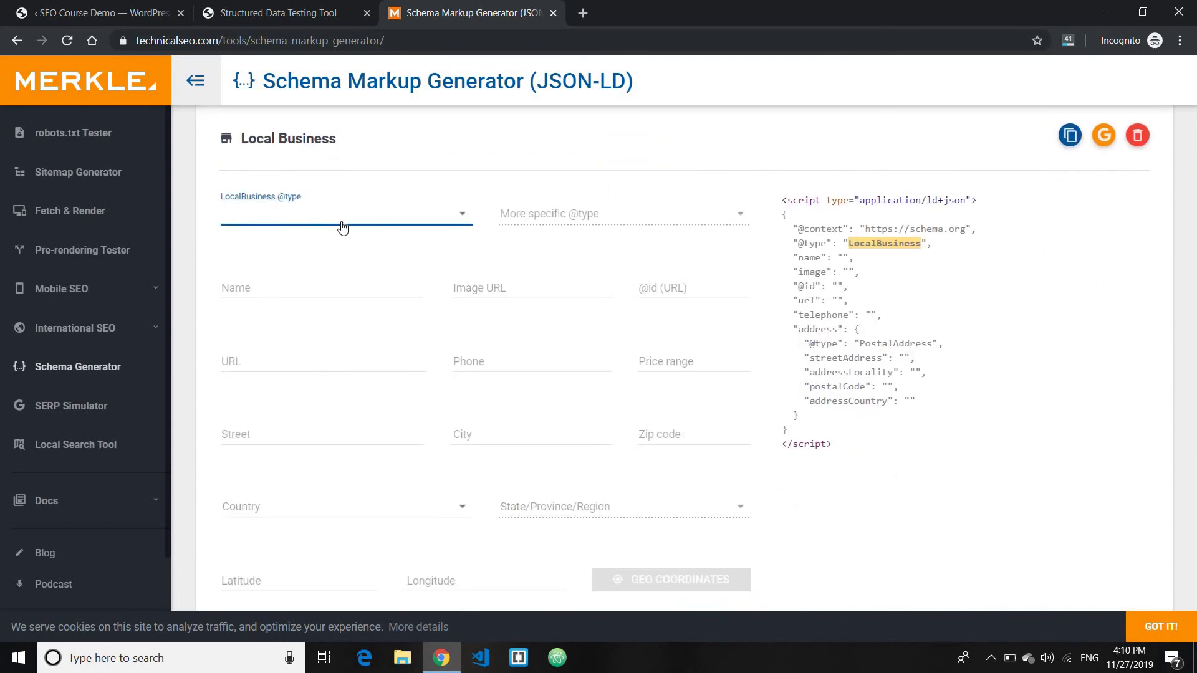
scroll(374, 284, down, 3)
scroll(374, 284, down, 1)
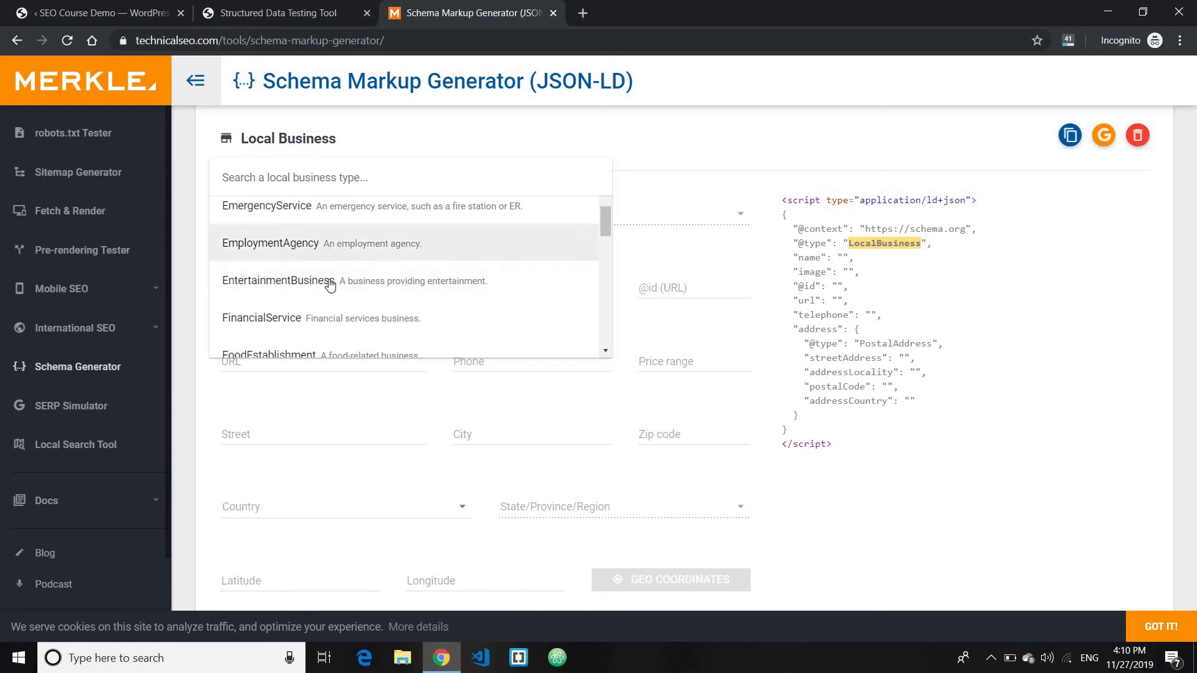
scroll(331, 274, down, 10)
scroll(331, 303, up, 10)
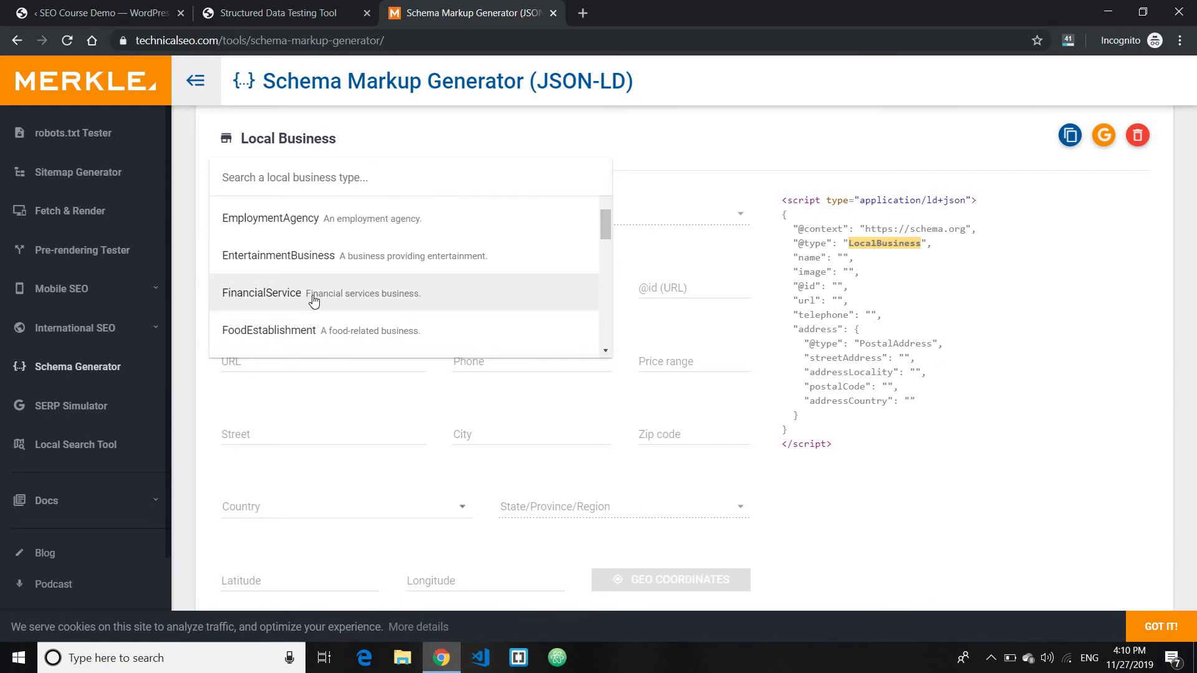
scroll(314, 305, up, 2)
scroll(363, 299, down, 4)
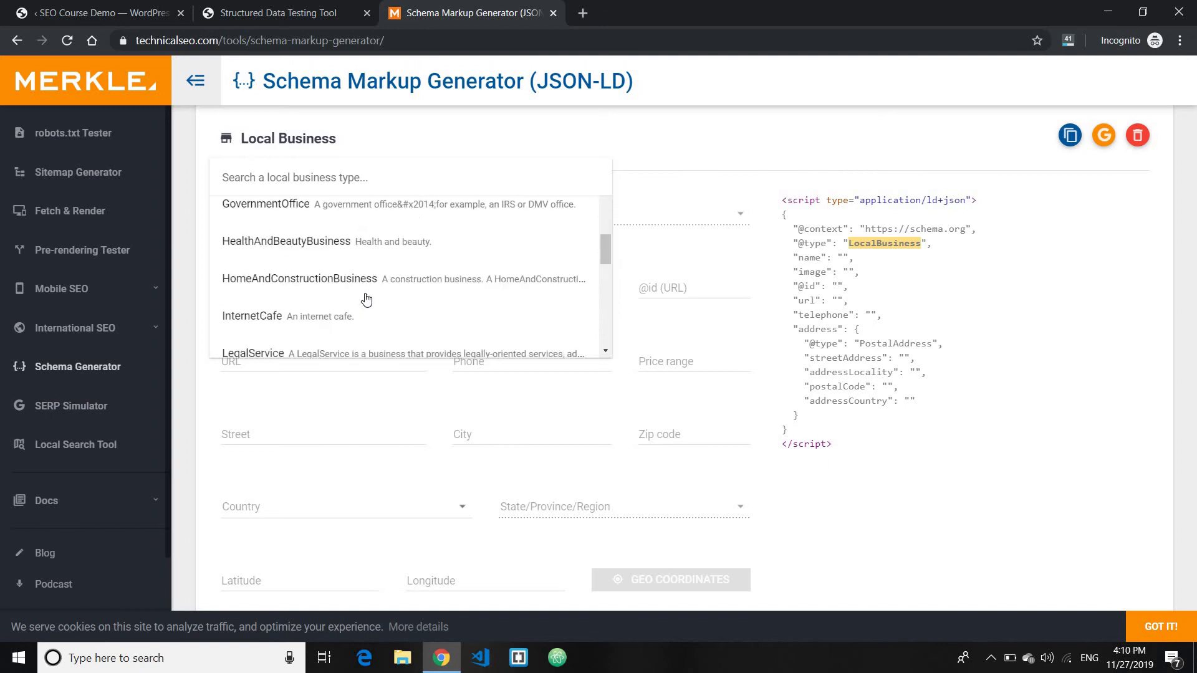
scroll(366, 300, down, 3)
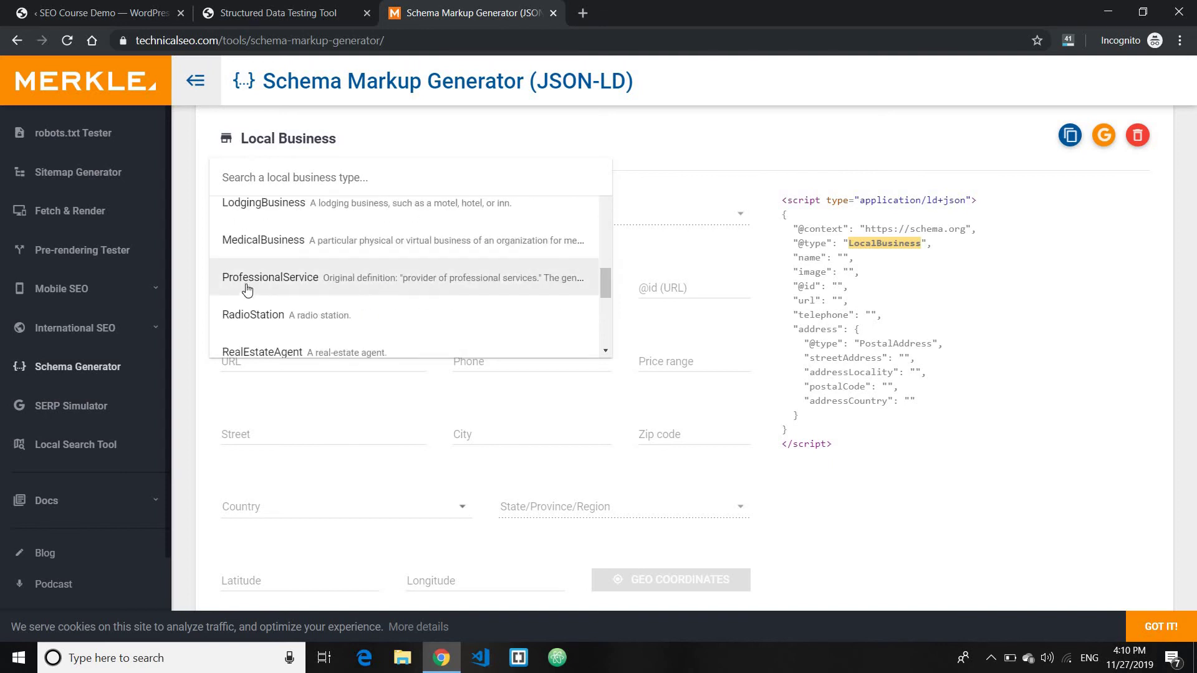
scroll(373, 302, up, 5)
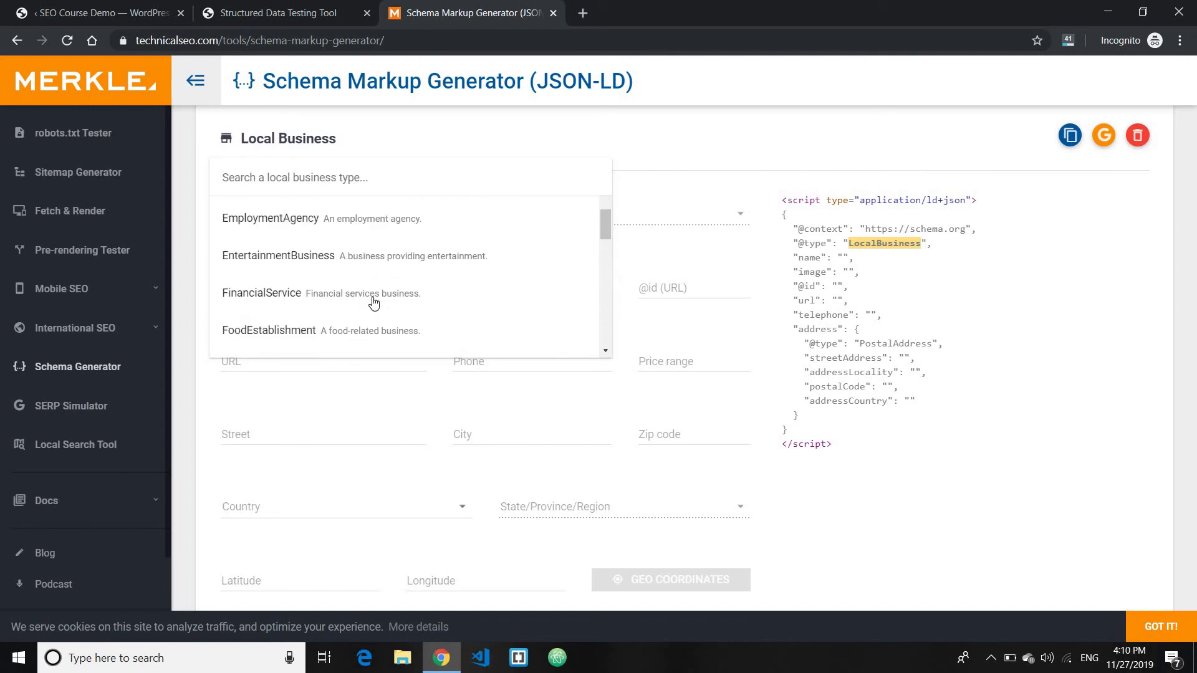
scroll(374, 302, up, 3)
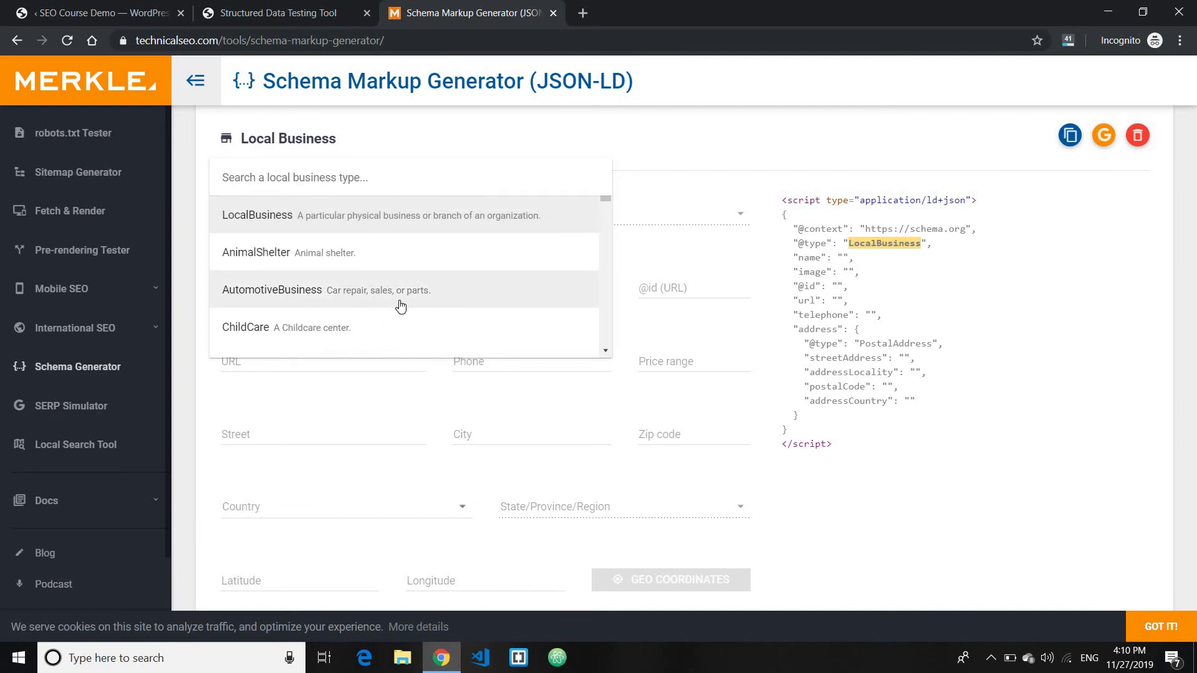
click(280, 220)
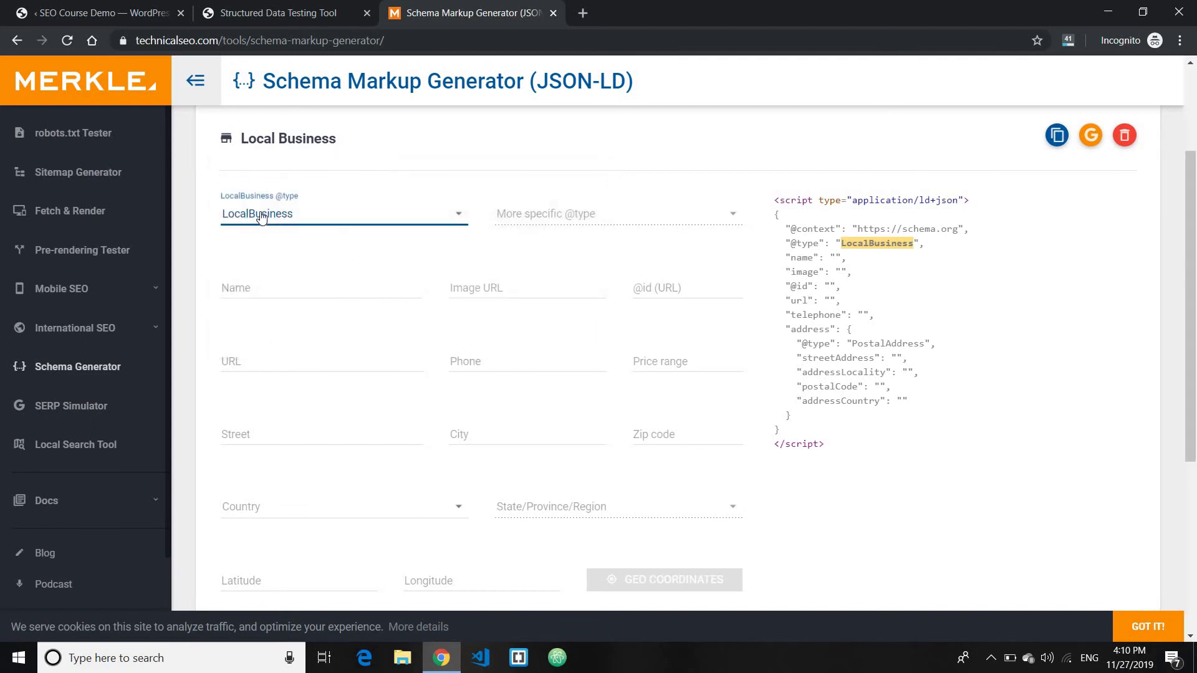
click(296, 220)
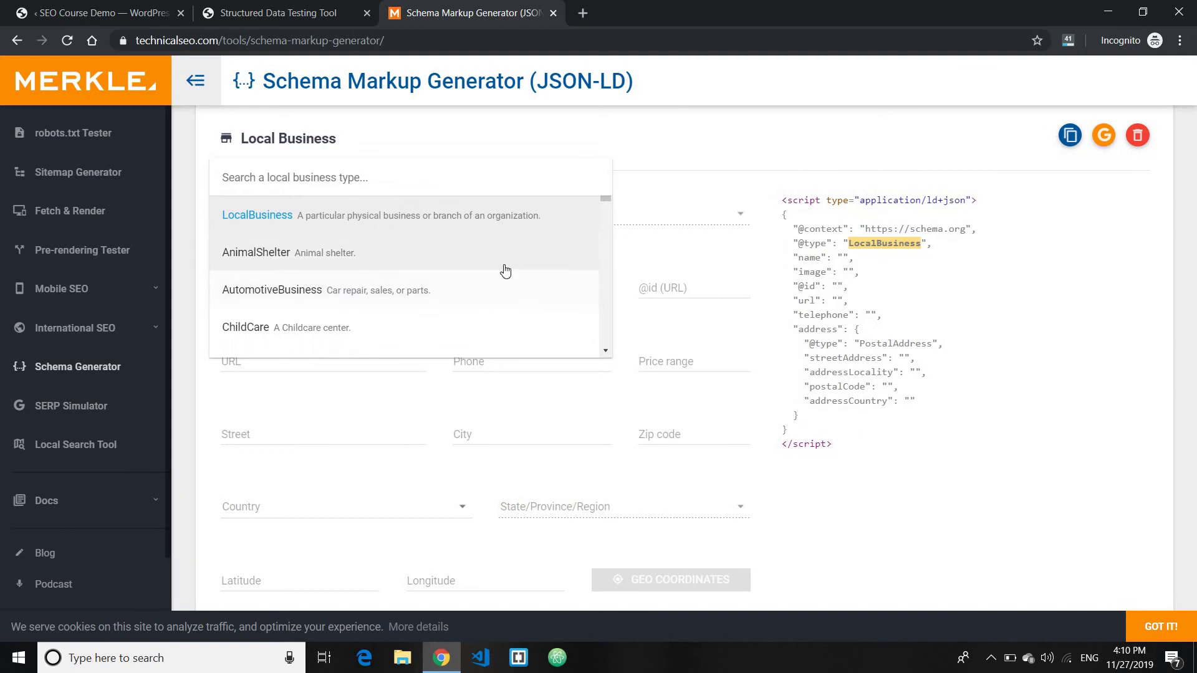
scroll(496, 306, down, 3)
scroll(304, 262, up, 3)
click(302, 222)
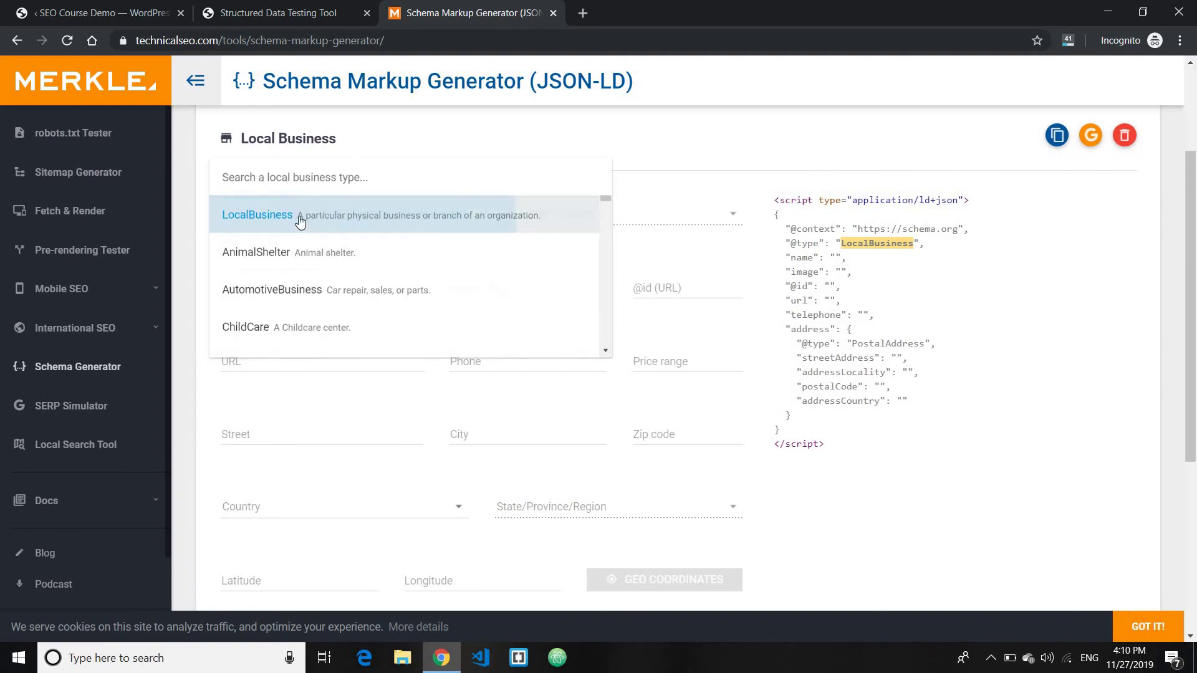
scroll(297, 240, down, 3)
scroll(297, 240, up, 3)
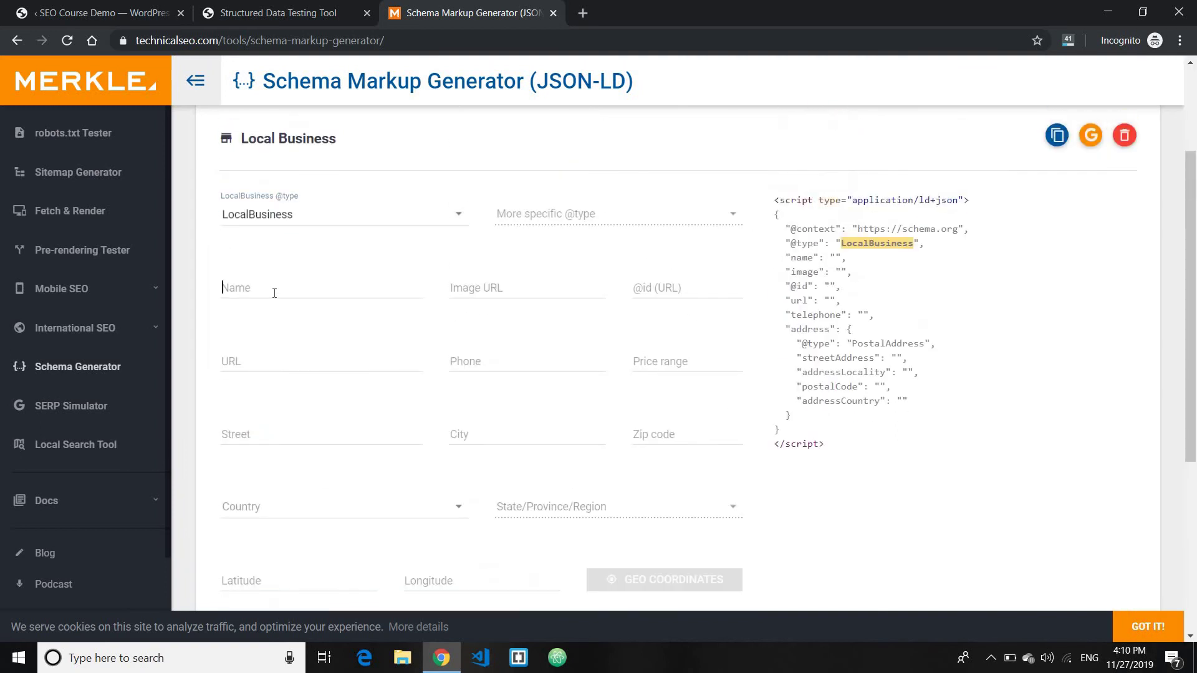
Step: Enter "Test" as the business name in the Local Business markup
click(273, 289)
text(Test)
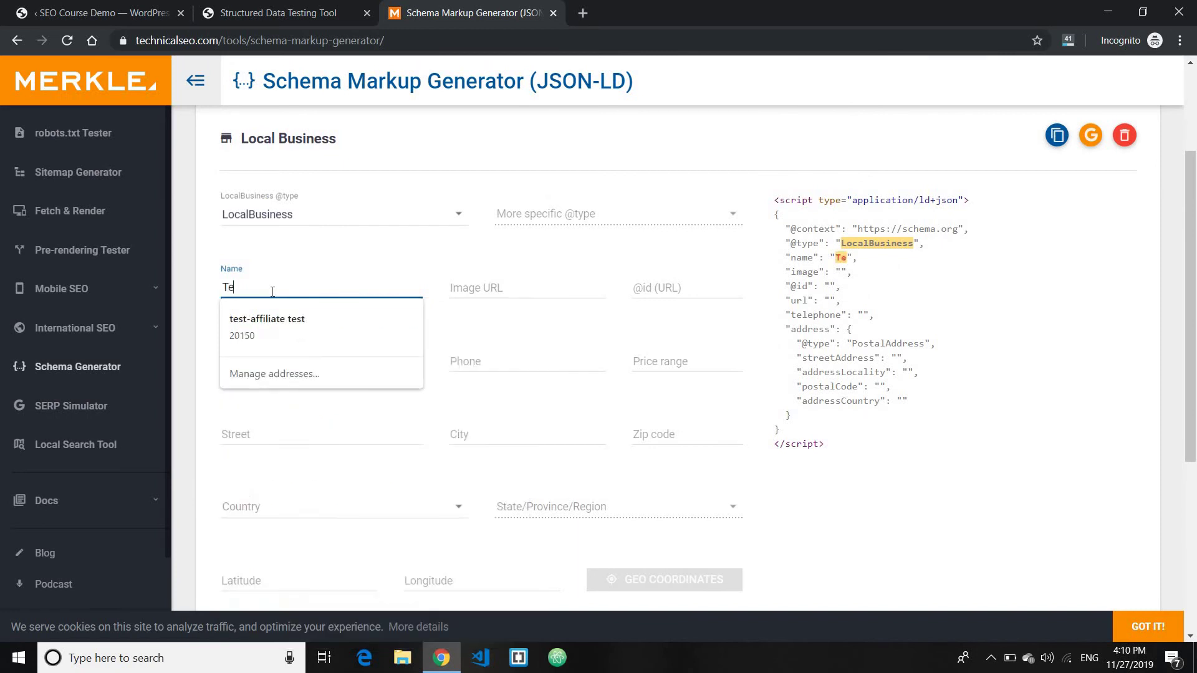
click(341, 248)
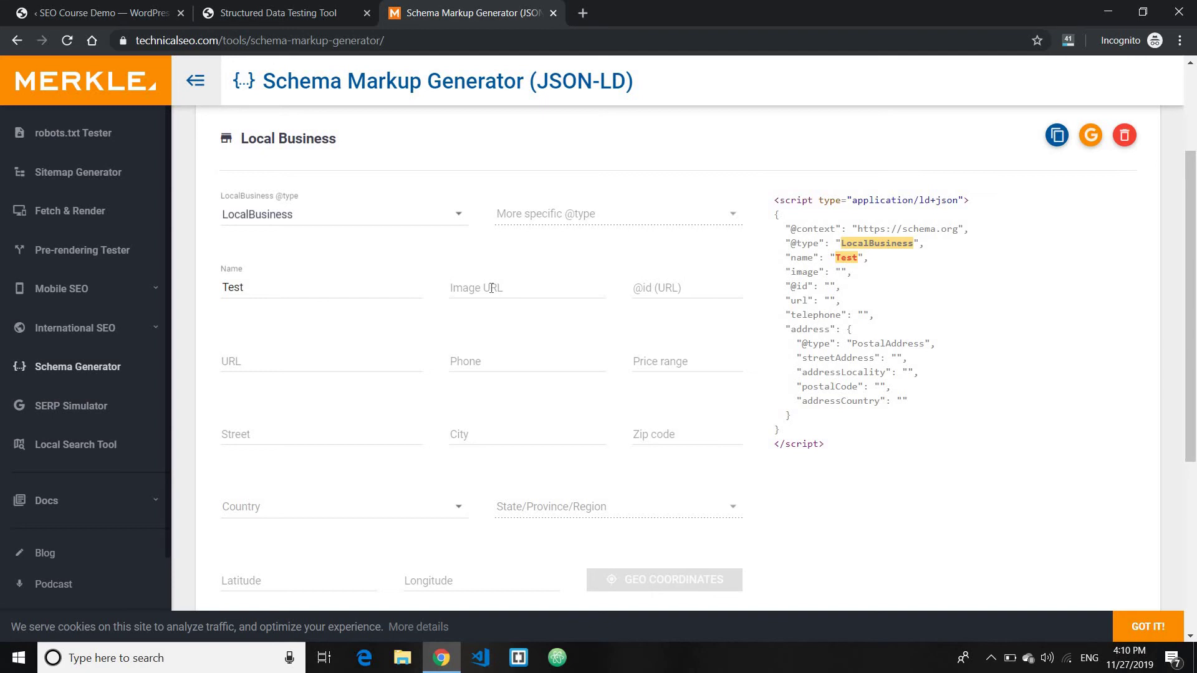
Step: Switch to the WordPress dashboard and open its Media Library in a new browser tab
click(94, 12)
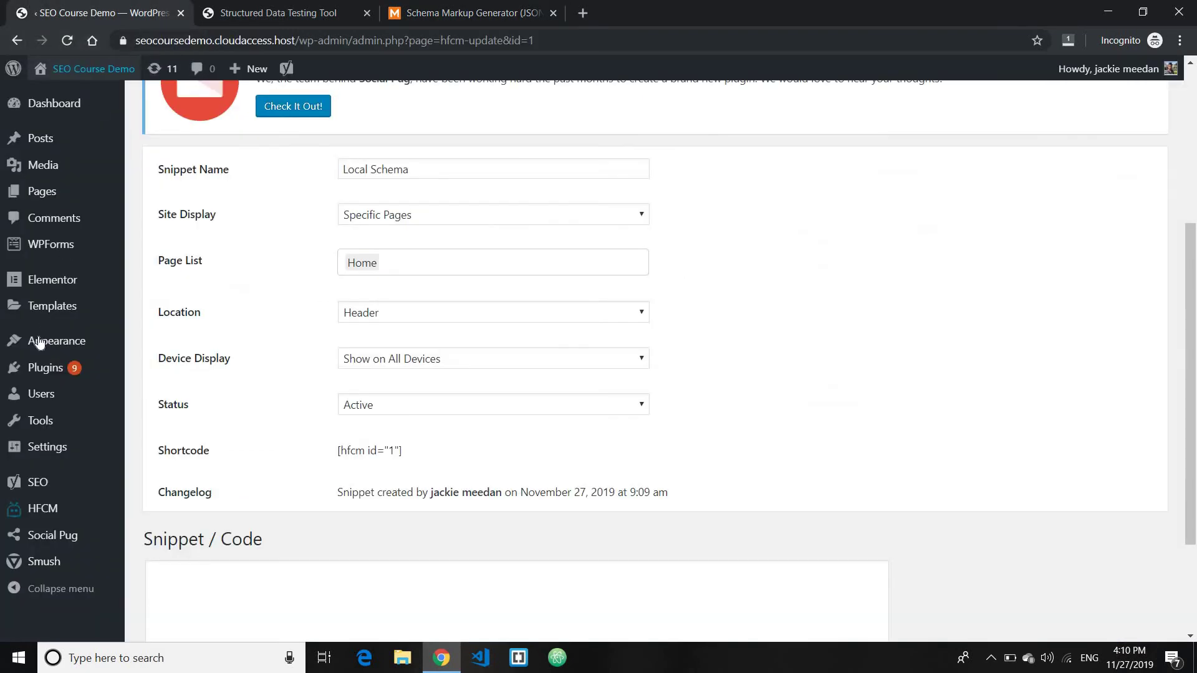
scroll(40, 374, up, 5)
mouse_move(47, 165)
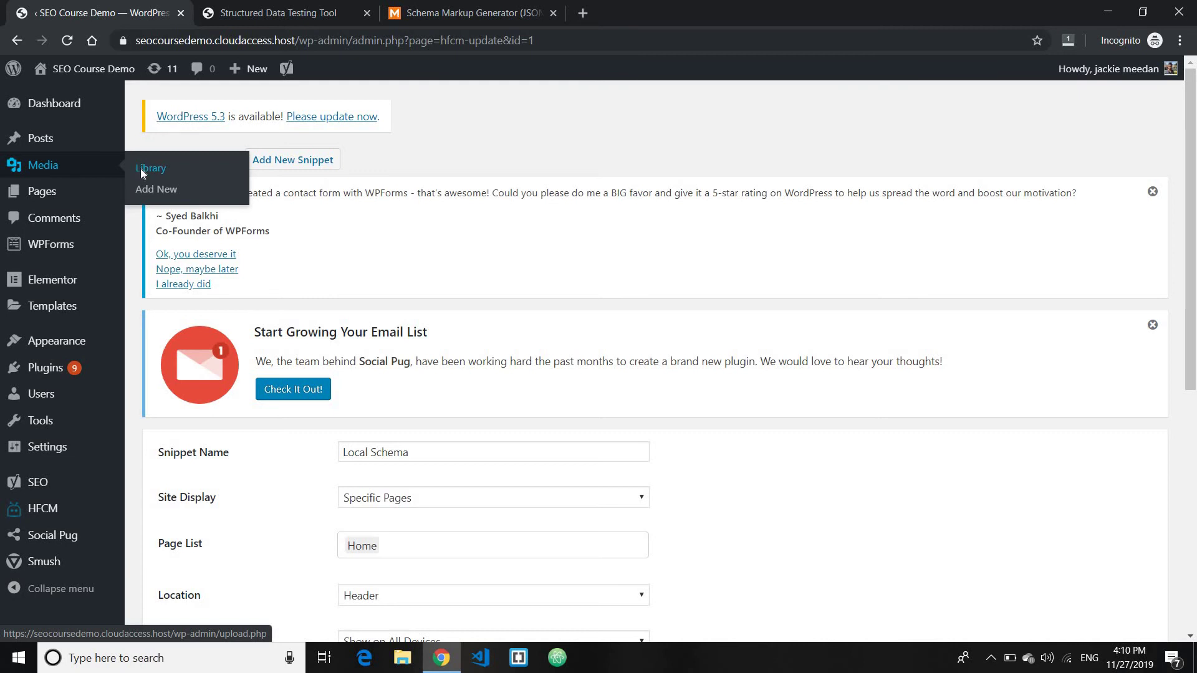
right_click(140, 167)
click(172, 178)
click(238, 7)
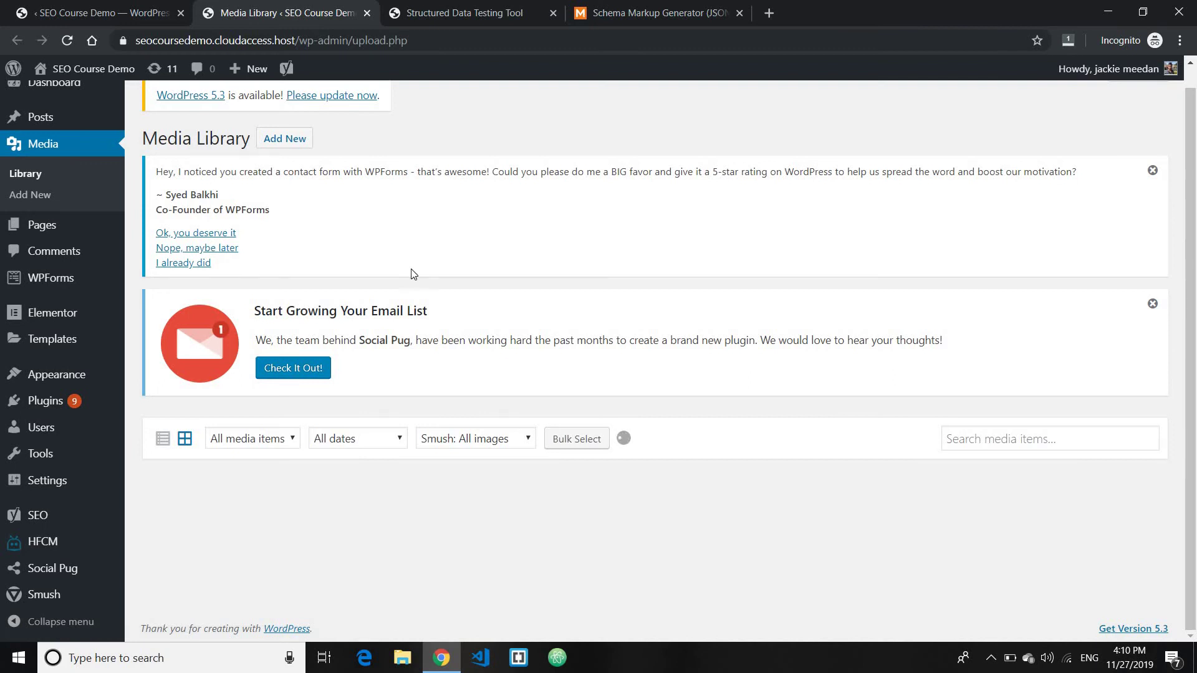
Step: Open the attachment details of the heart logo favicon-free-img-3.png and copy its file link
drag(1195, 164, 1194, 424)
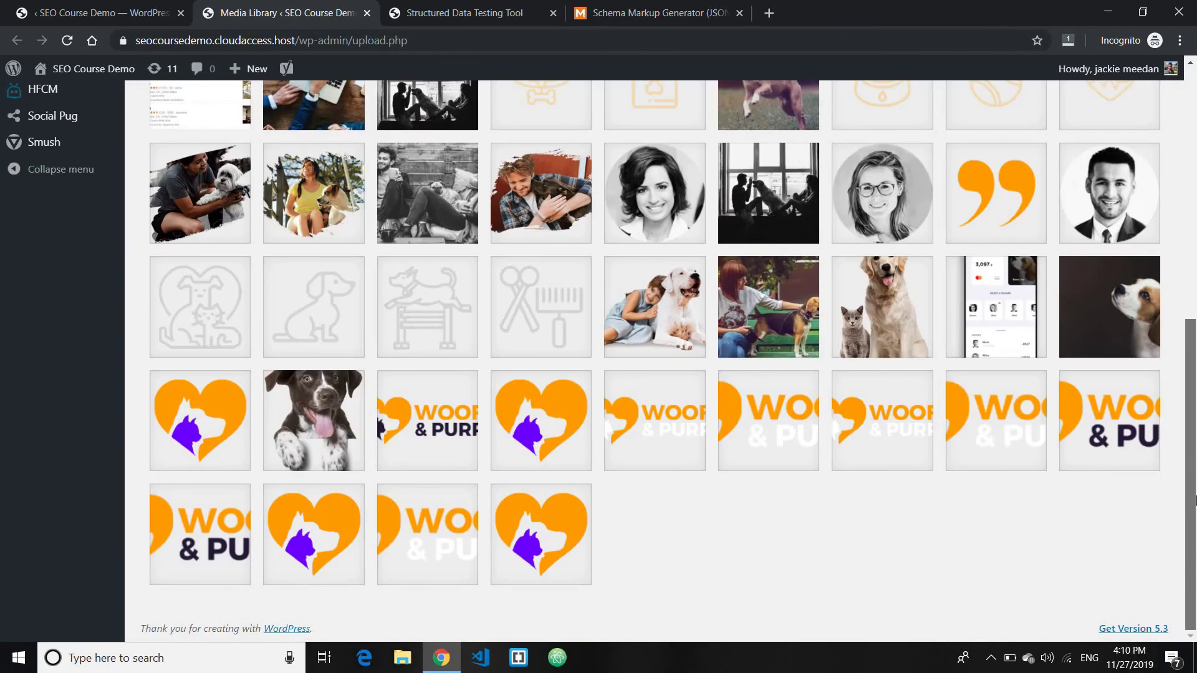
click(216, 410)
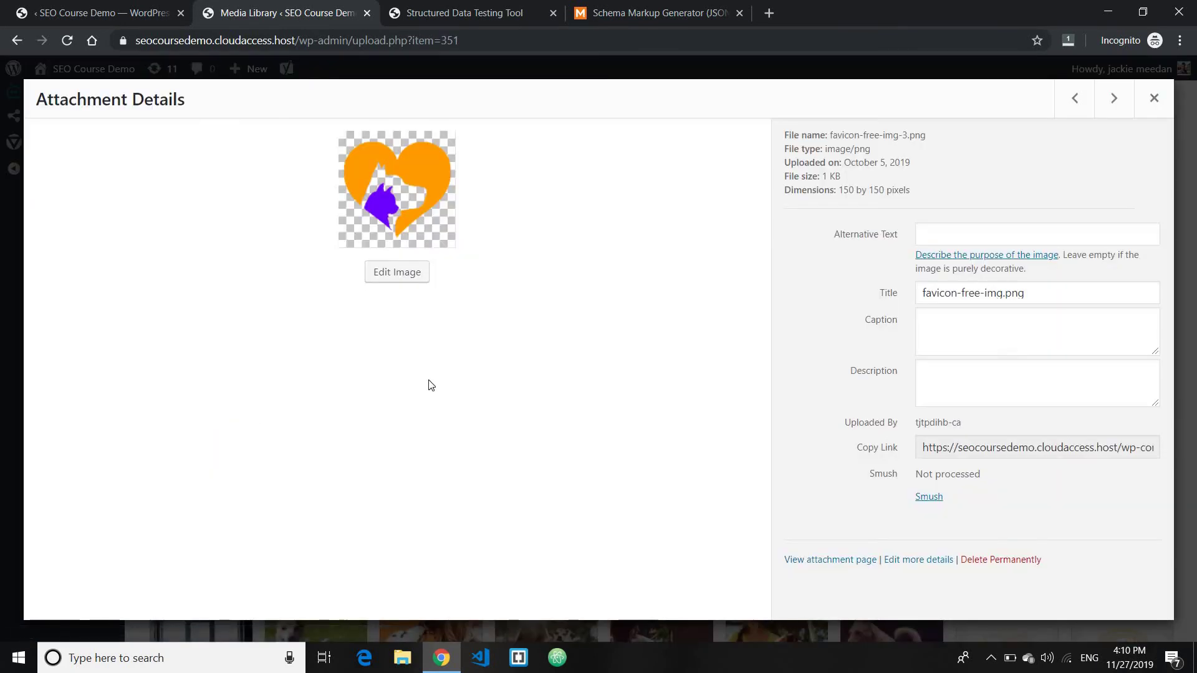
triple_click(988, 447)
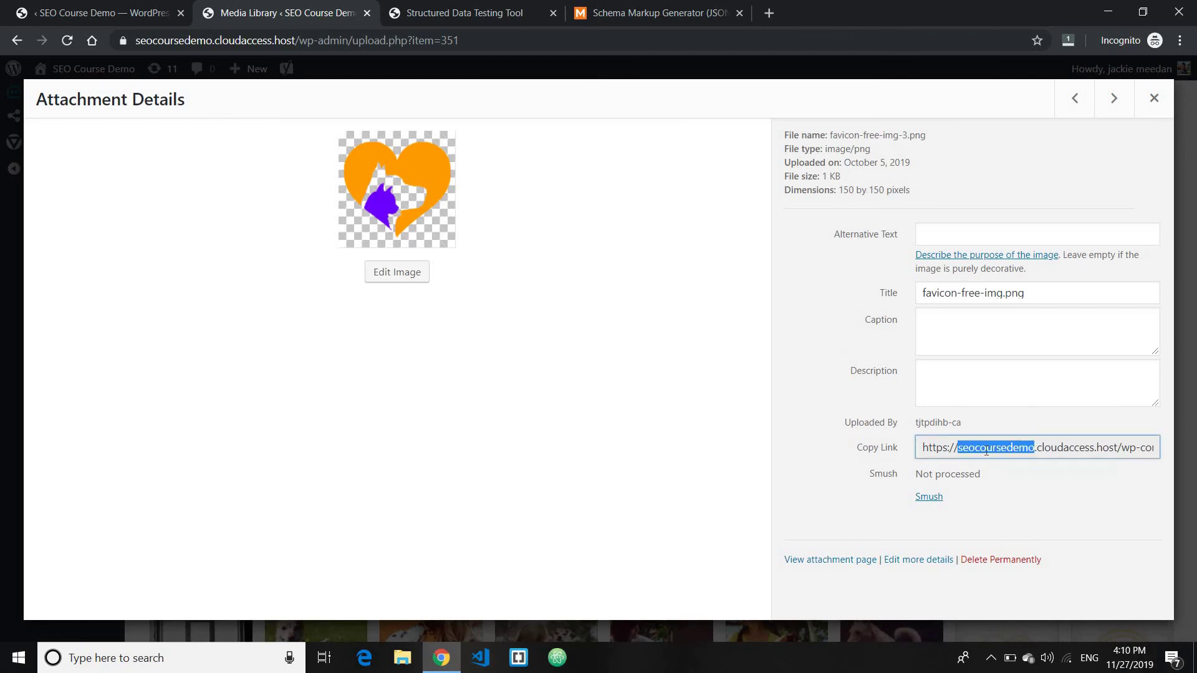
Step: Return to Merkle's Schema Markup Generator and paste the copied favicon-free-img-3.png link as the Image URL
click(547, 5)
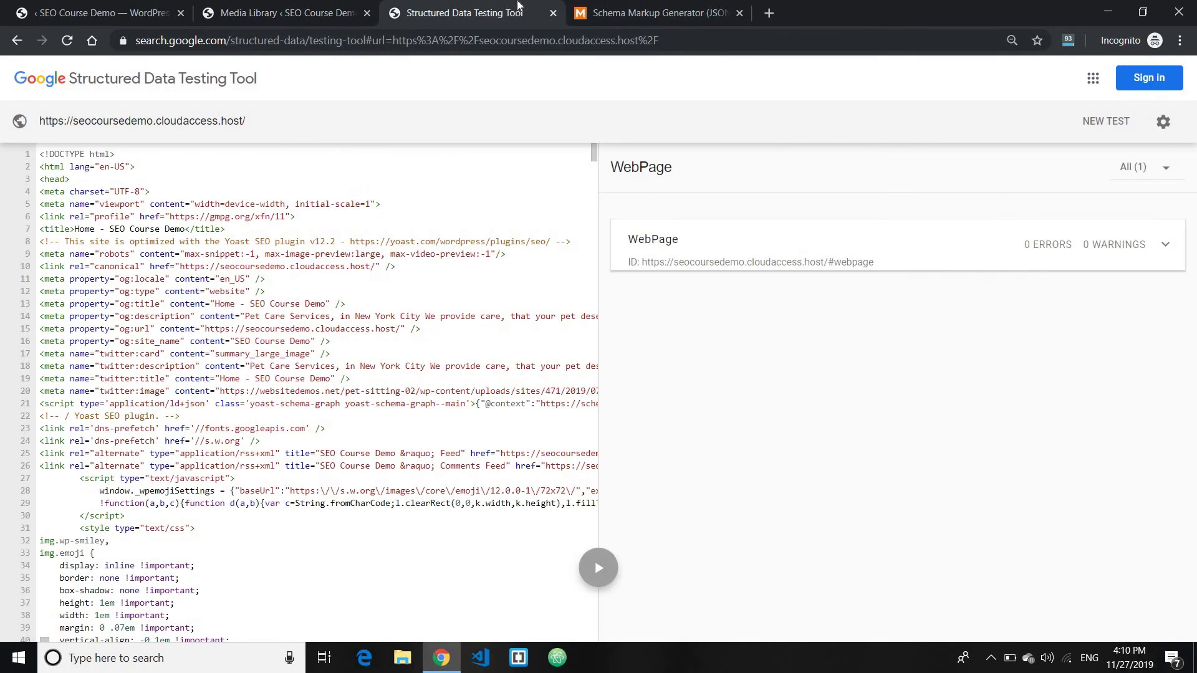
click(606, 6)
click(478, 304)
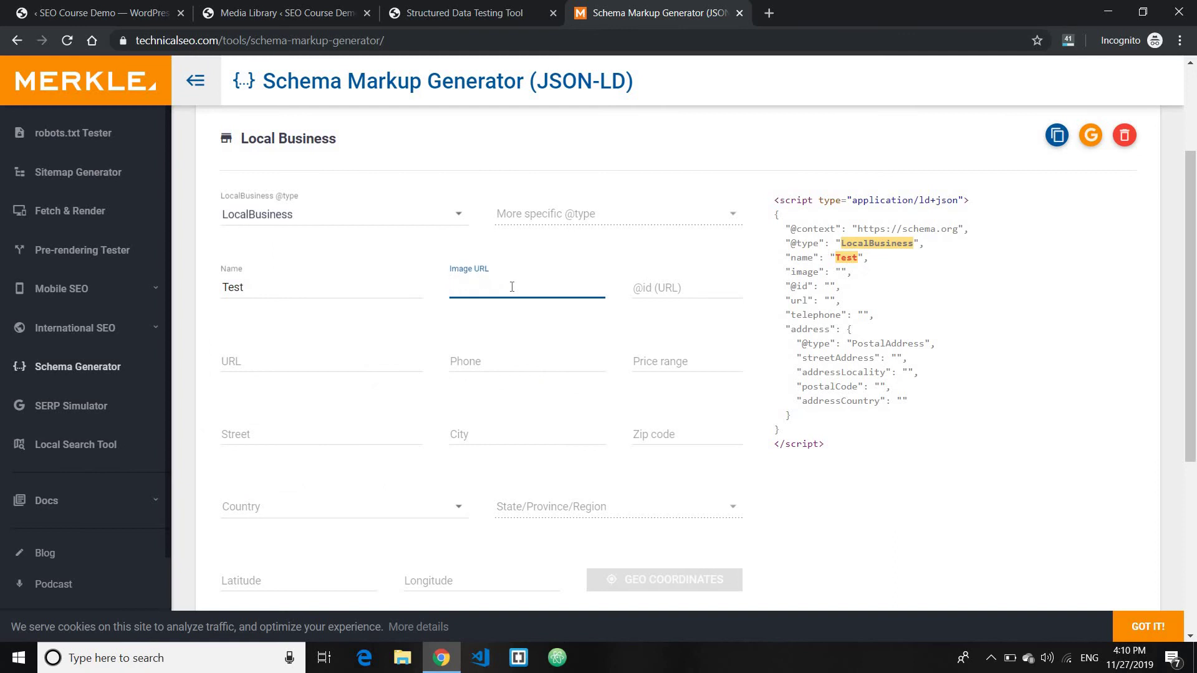
text(https://seocoursedemo.cloudaccess.host/wp-content/uploads/2019/10/favicon-free-img-3.png)
click(266, 360)
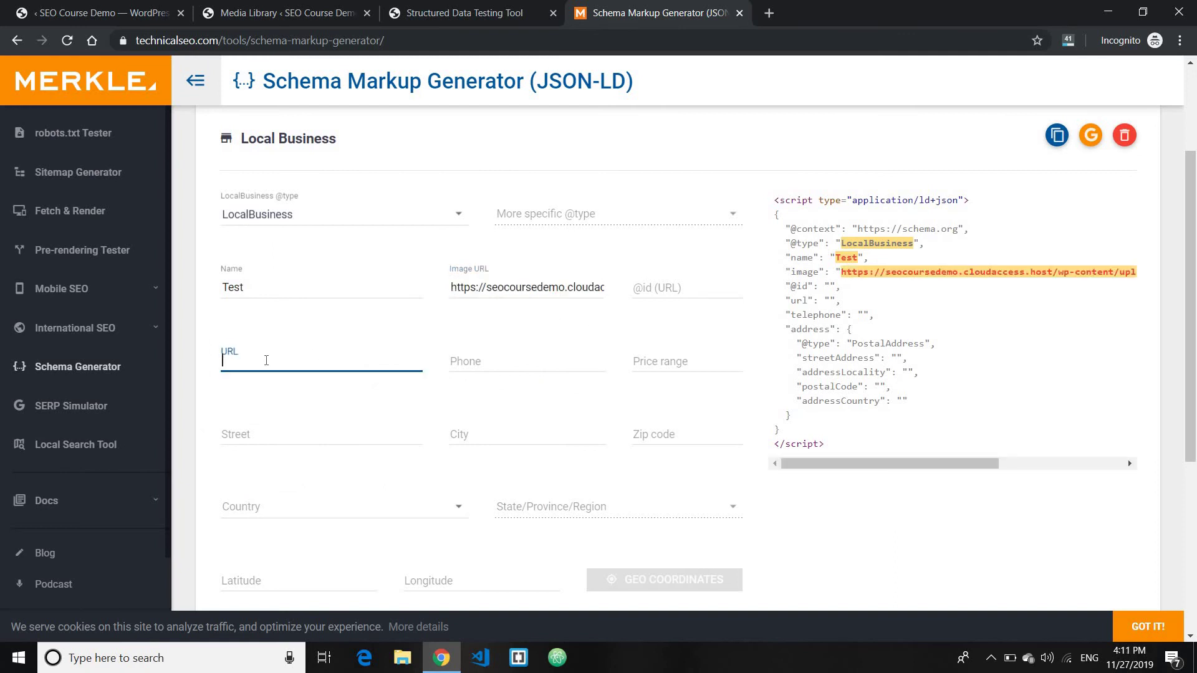
text(https://seocoursedemo.cloudaccess.host/wp-content/uploads/2019/10/favicon-free-img-3.png)
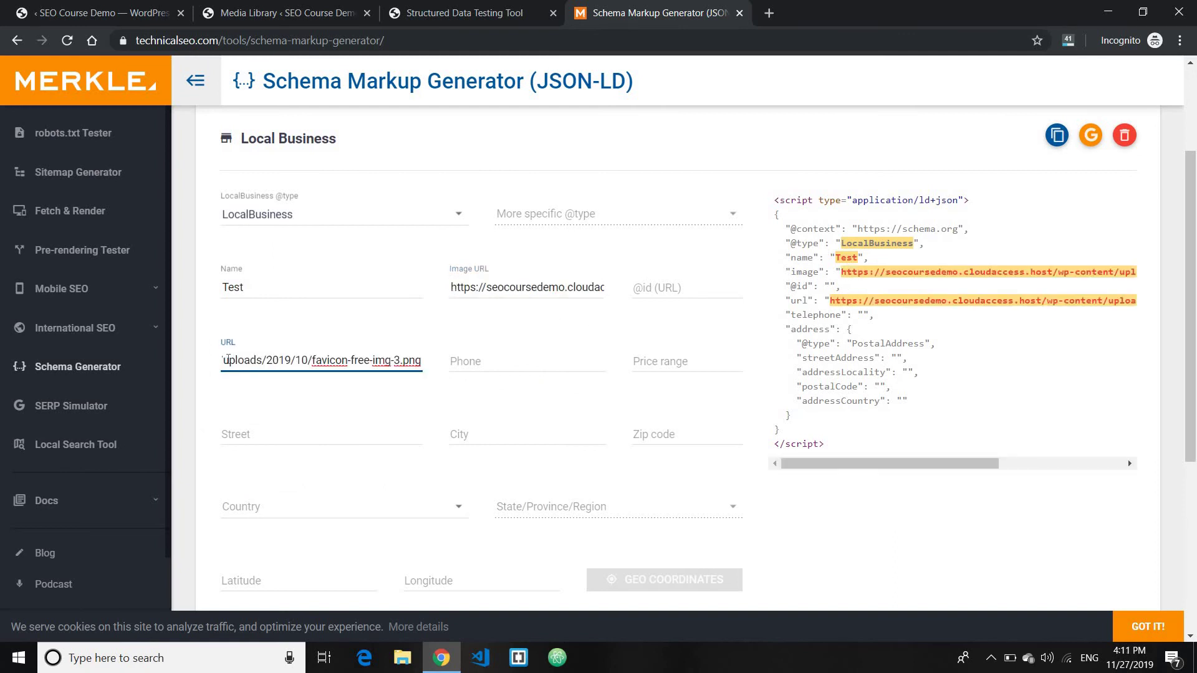
drag(228, 360, 424, 361)
key(BackSpace)
key(BackSpace)
key(BackSpace)
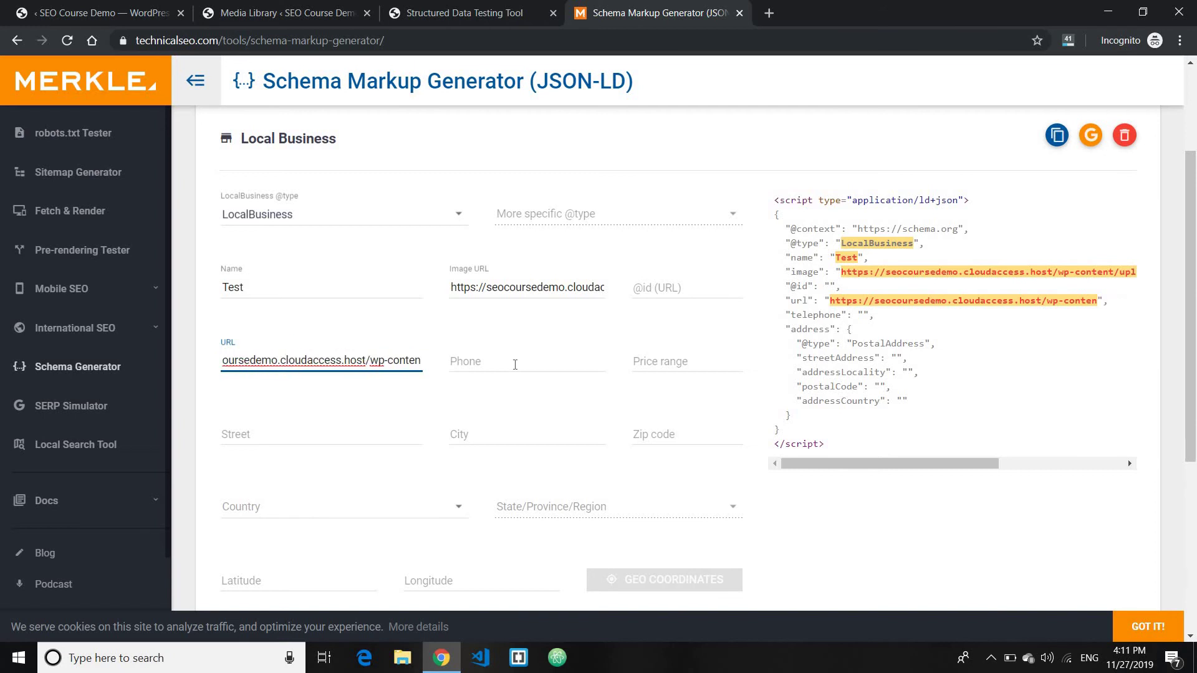
key(BackSpace)
key(BackSpace)
key(BackSpace)
key(BackSpace)
key(BackSpace)
key(BackSpace)
key(BackSpace)
key(BackSpace)
key(BackSpace)
key(BackSpace)
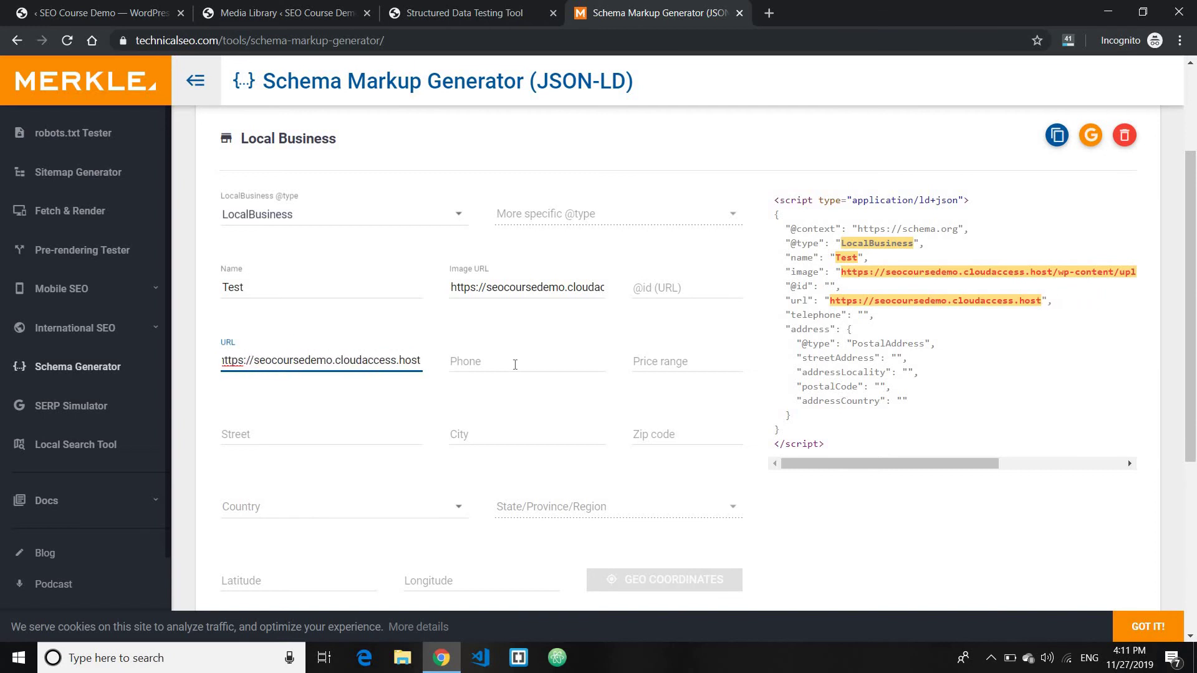
Step: Fill in the phone, street, city and zip code from the saved autofill address, with country United States and state Alabama
click(515, 365)
click(454, 398)
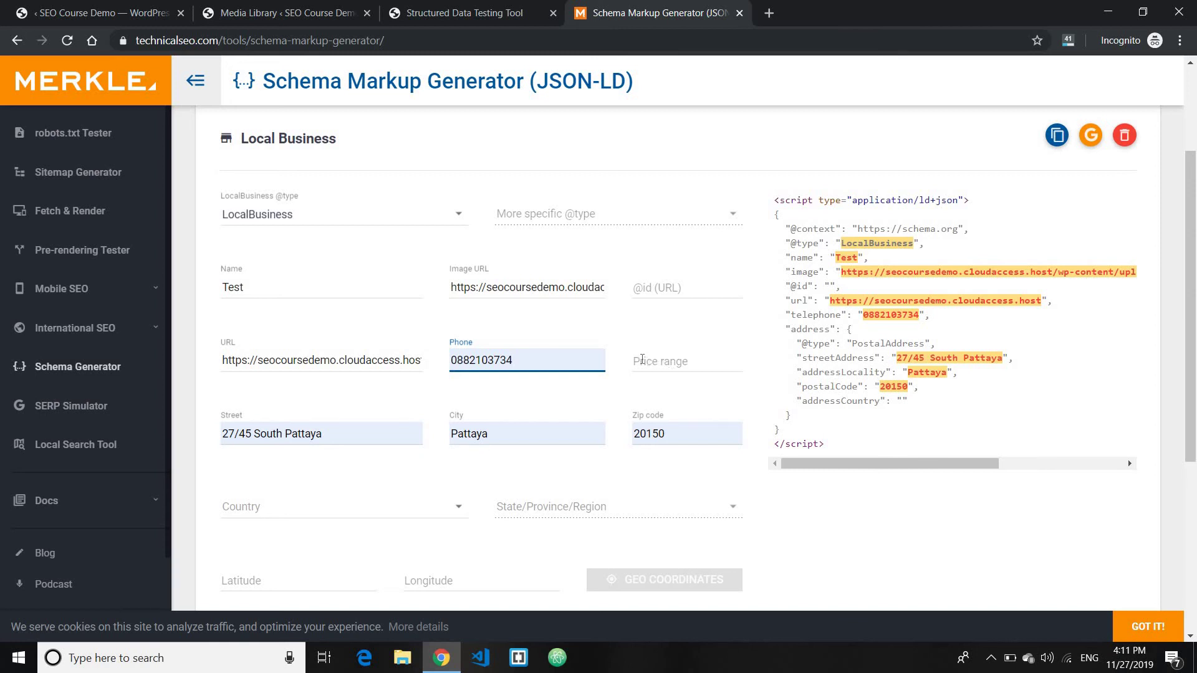
scroll(387, 374, down, 3)
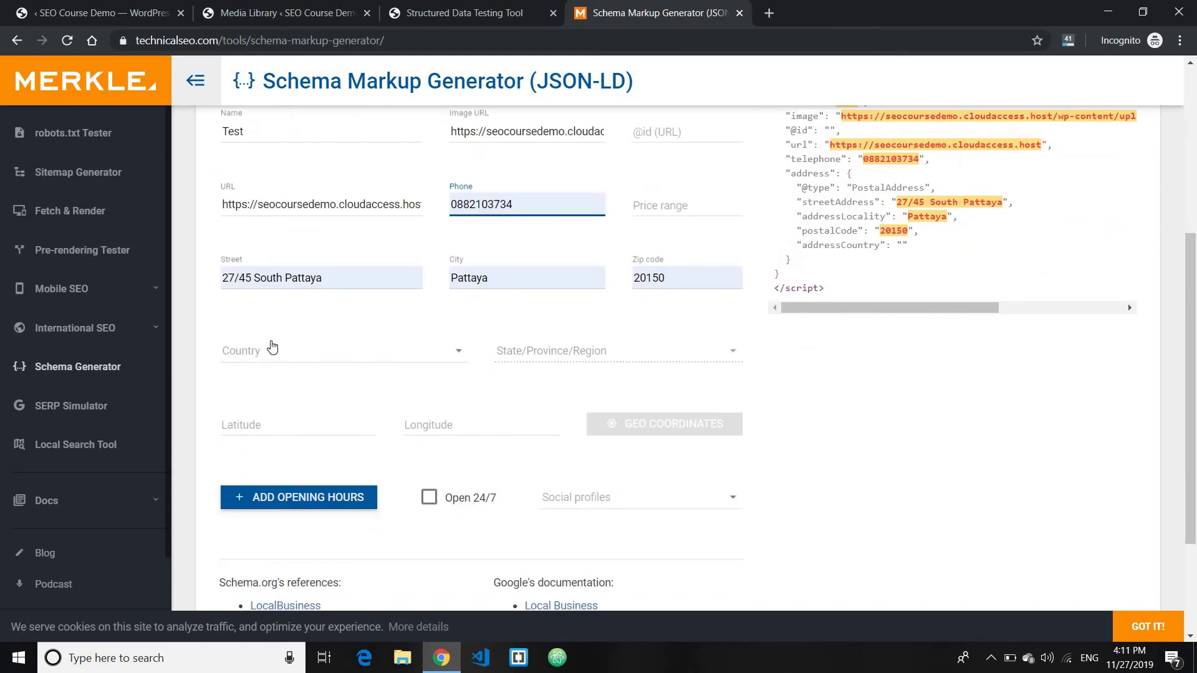
click(306, 347)
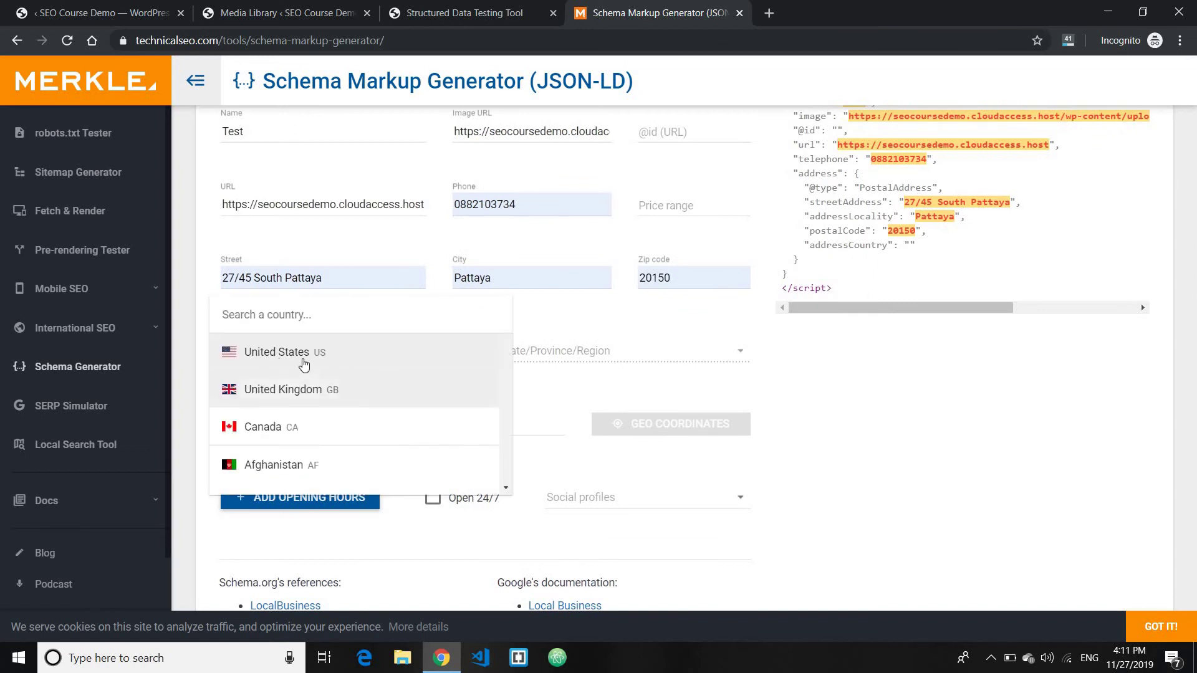
click(304, 357)
click(555, 359)
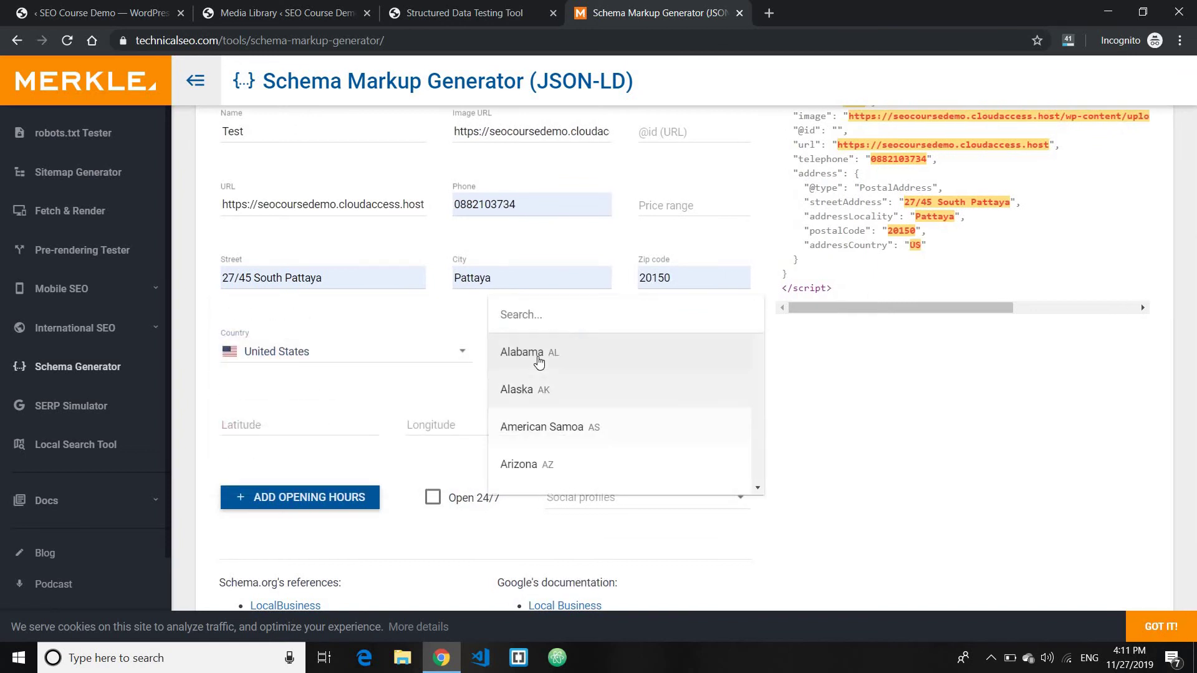
click(543, 354)
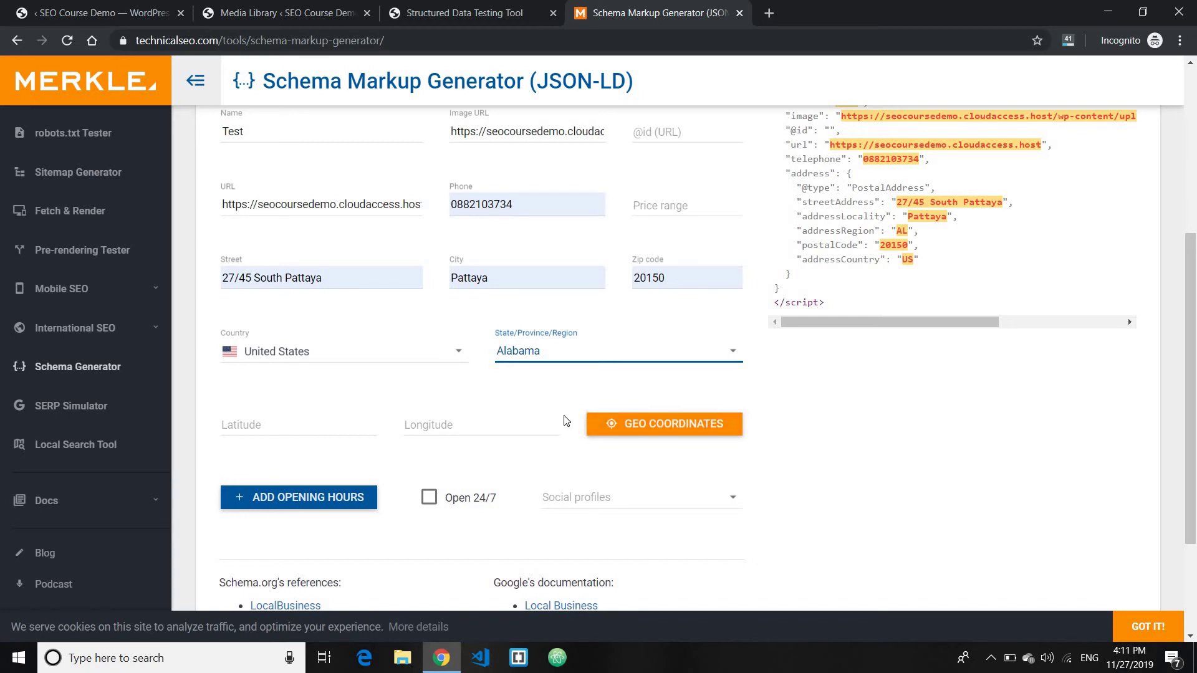
Step: Mark the business as Open 24/7 and copy the generated JSON-LD markup to the clipboard
scroll(478, 404, down, 3)
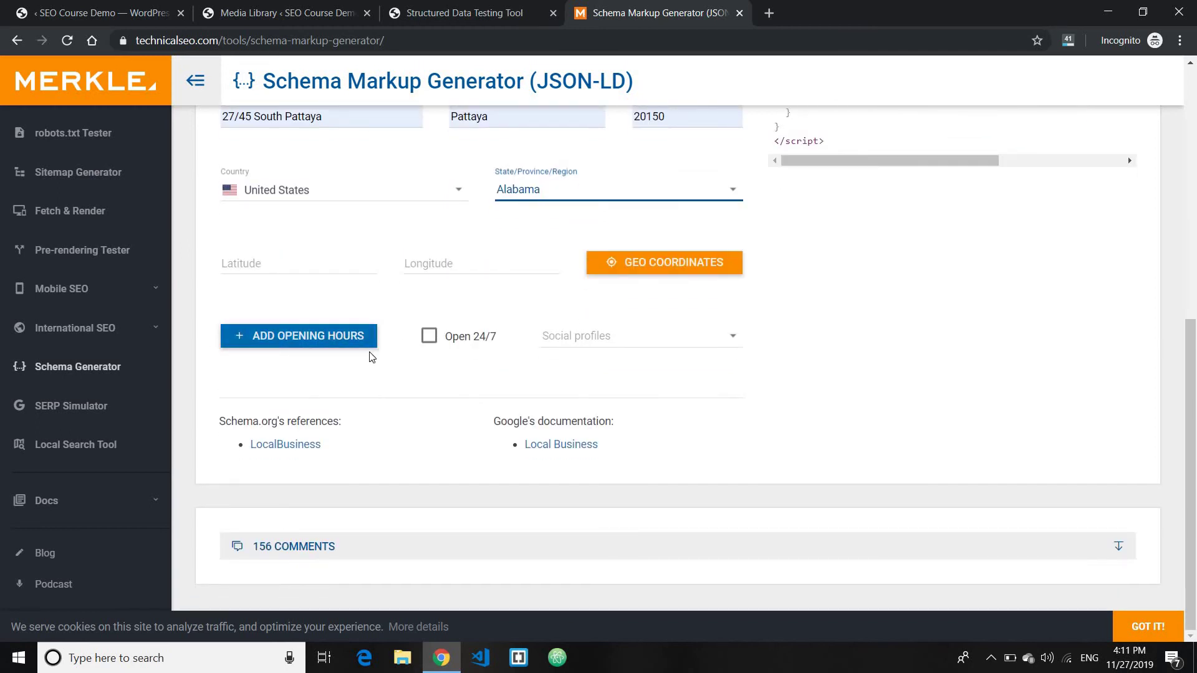
click(429, 336)
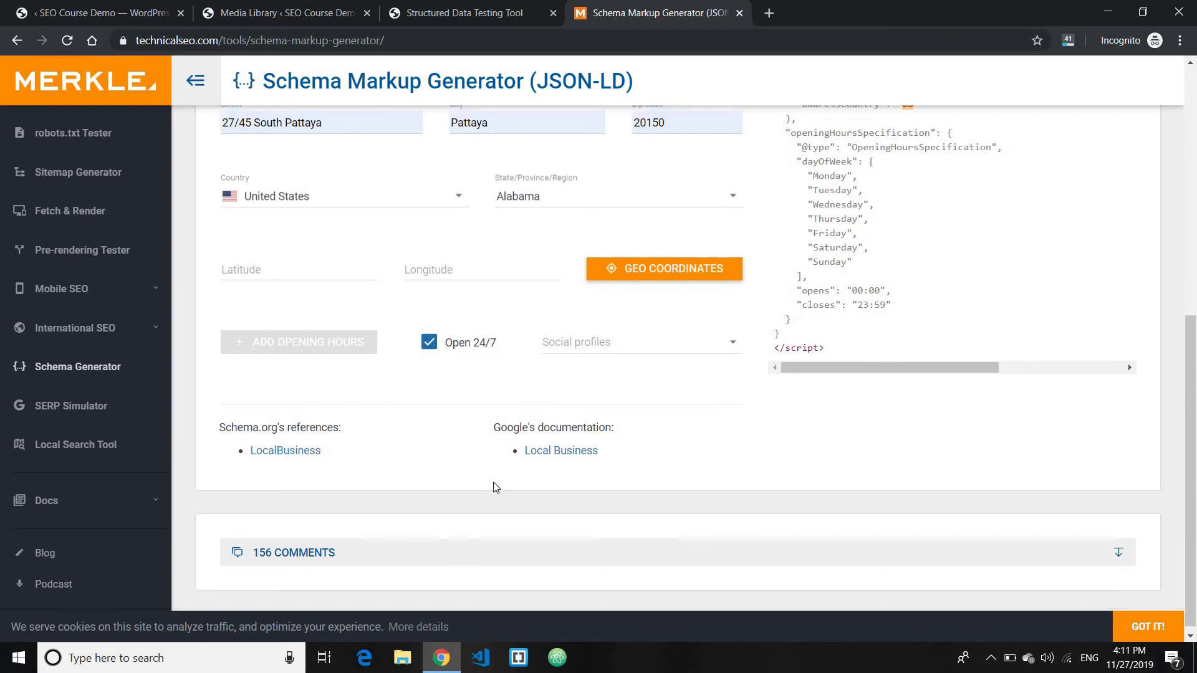
scroll(492, 474, up, 5)
scroll(494, 407, down, 3)
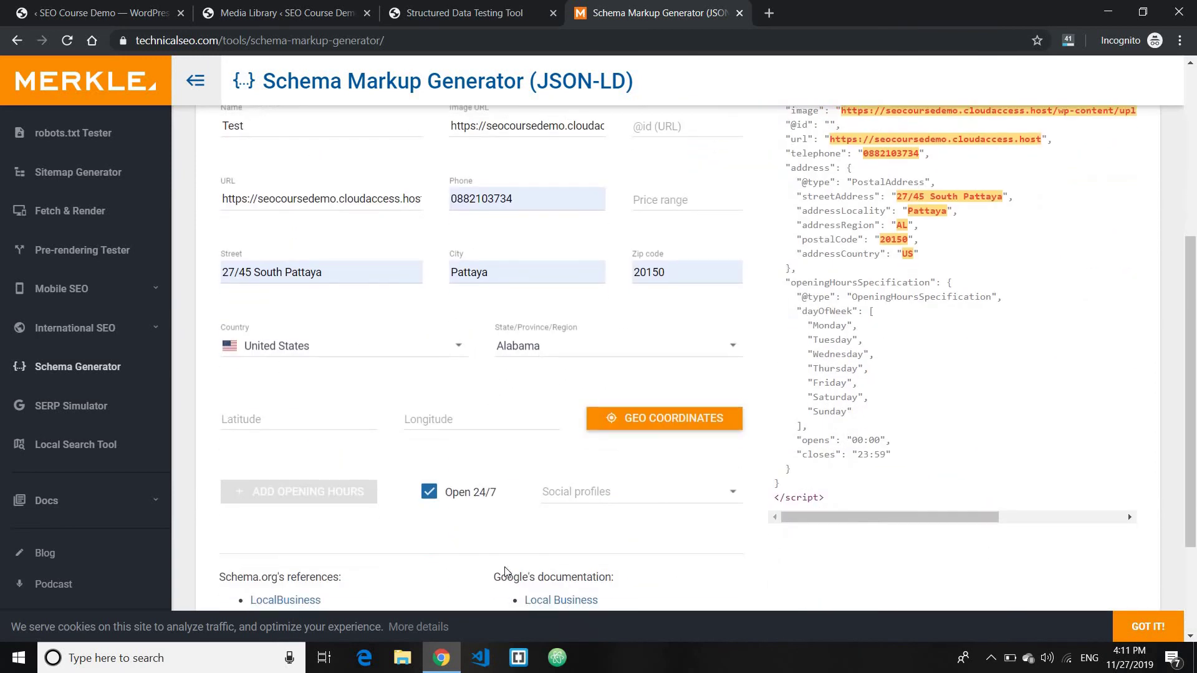
scroll(758, 486, up, 4)
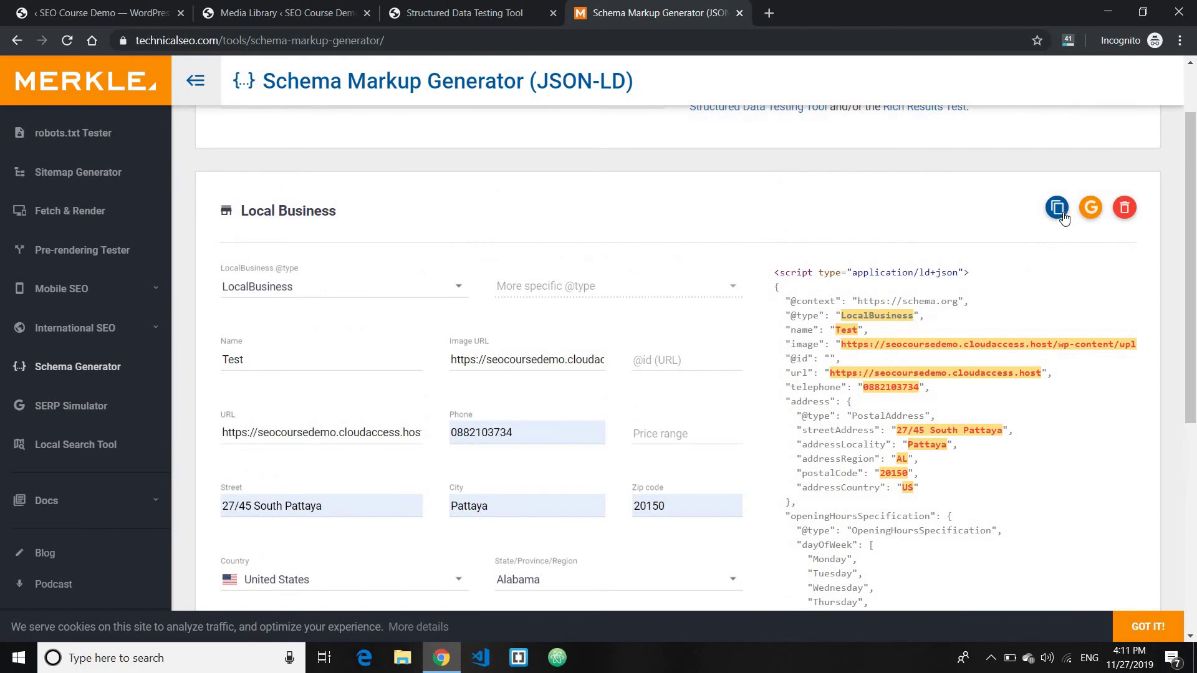
click(1059, 214)
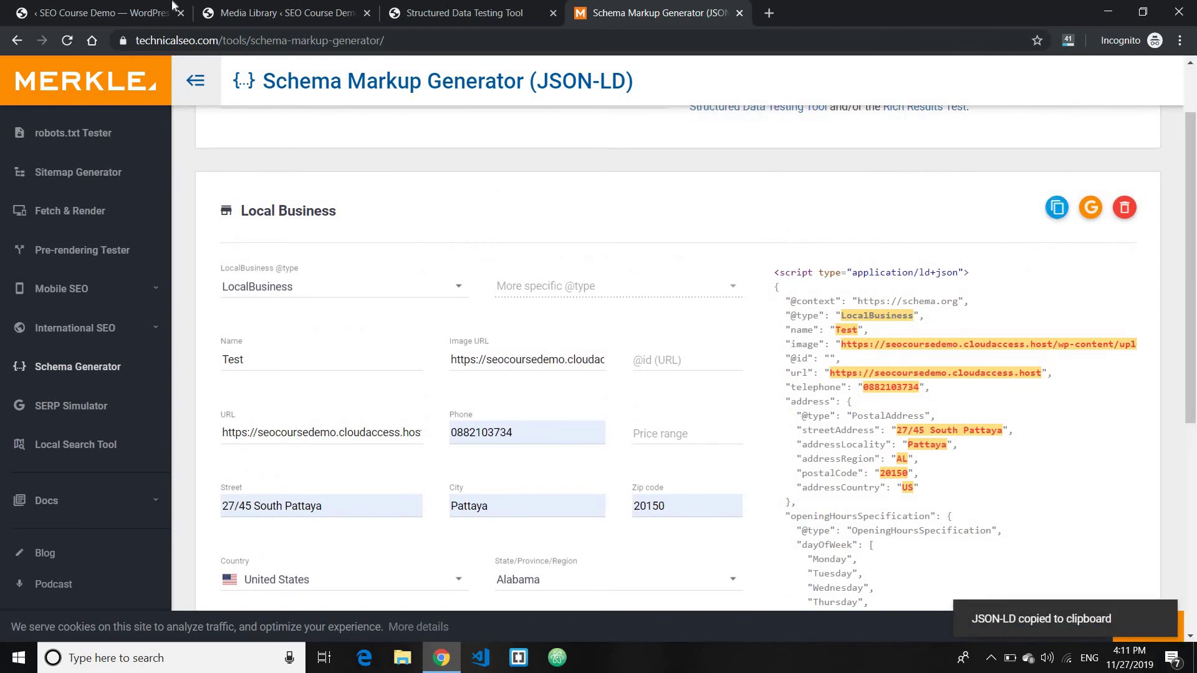
Step: Return to the Local Schema snippet in WordPress, paste the copied JSON-LD markup as its code, and update the snippet
click(156, 17)
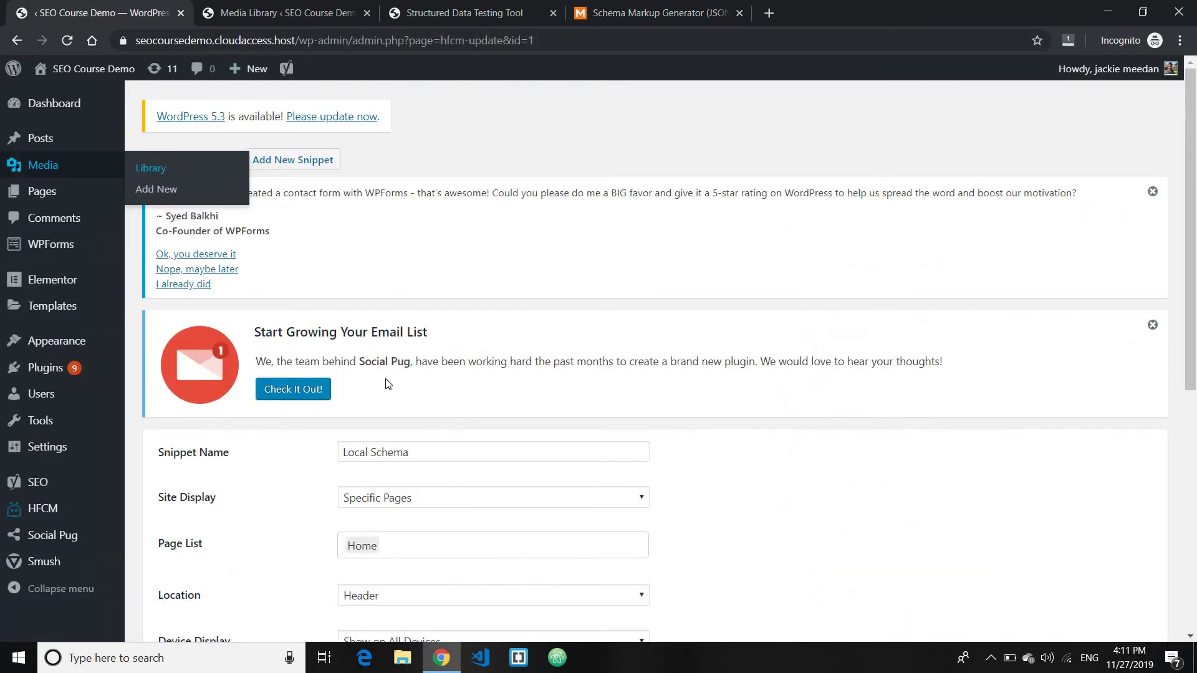
scroll(387, 384, down, 4)
scroll(289, 193, up, 2)
scroll(538, 257, down, 2)
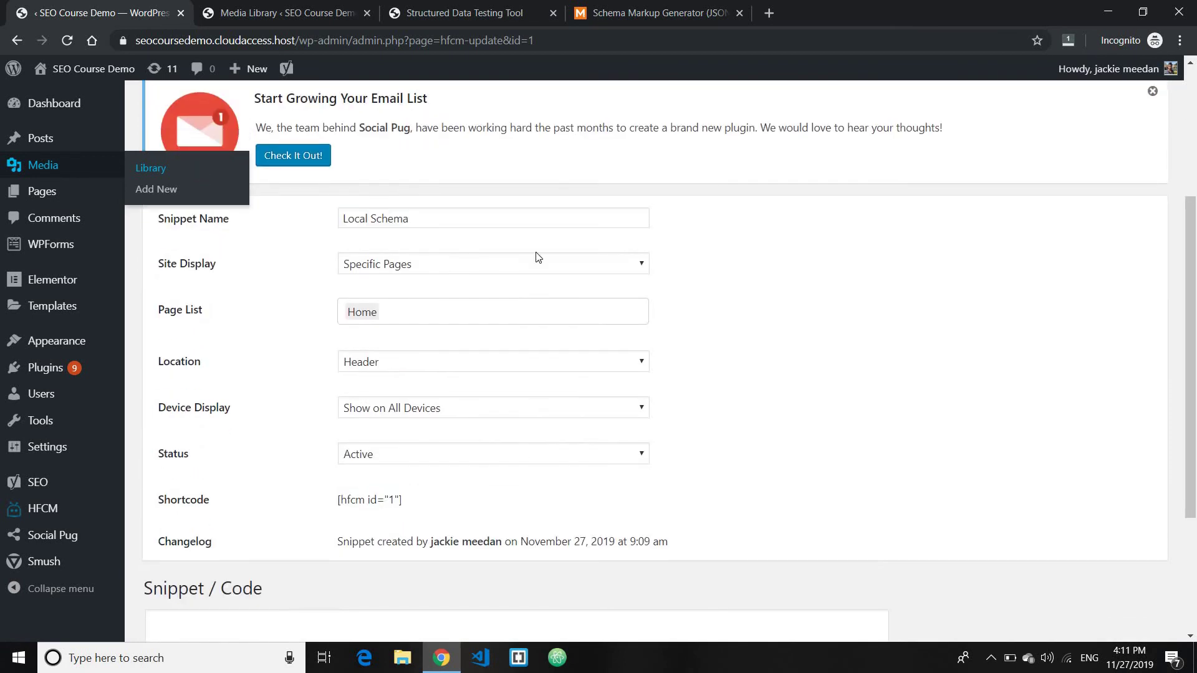
scroll(538, 257, down, 3)
click(278, 440)
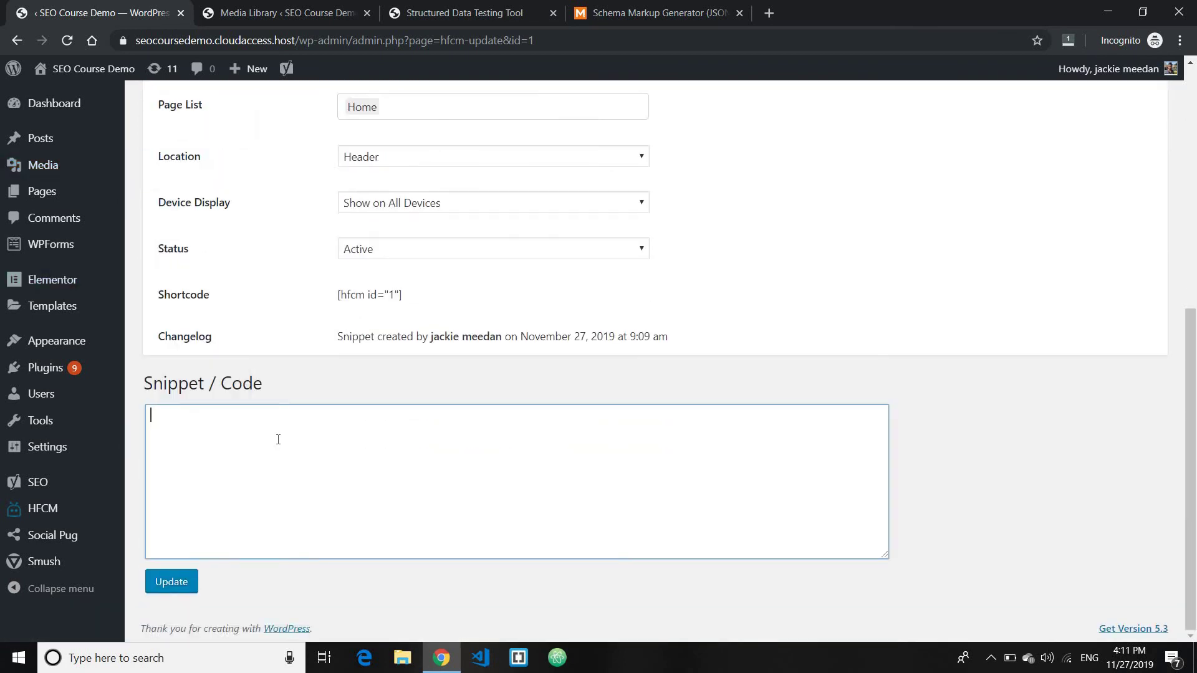
key(ctrl+v)
click(181, 581)
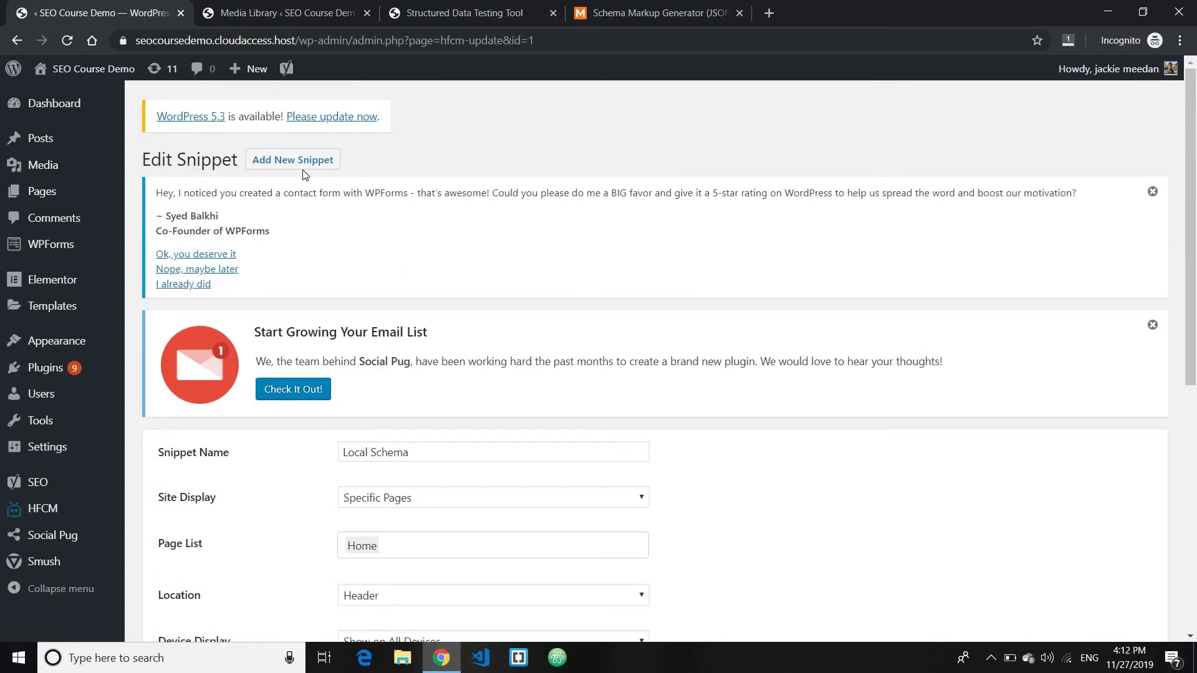
click(450, 10)
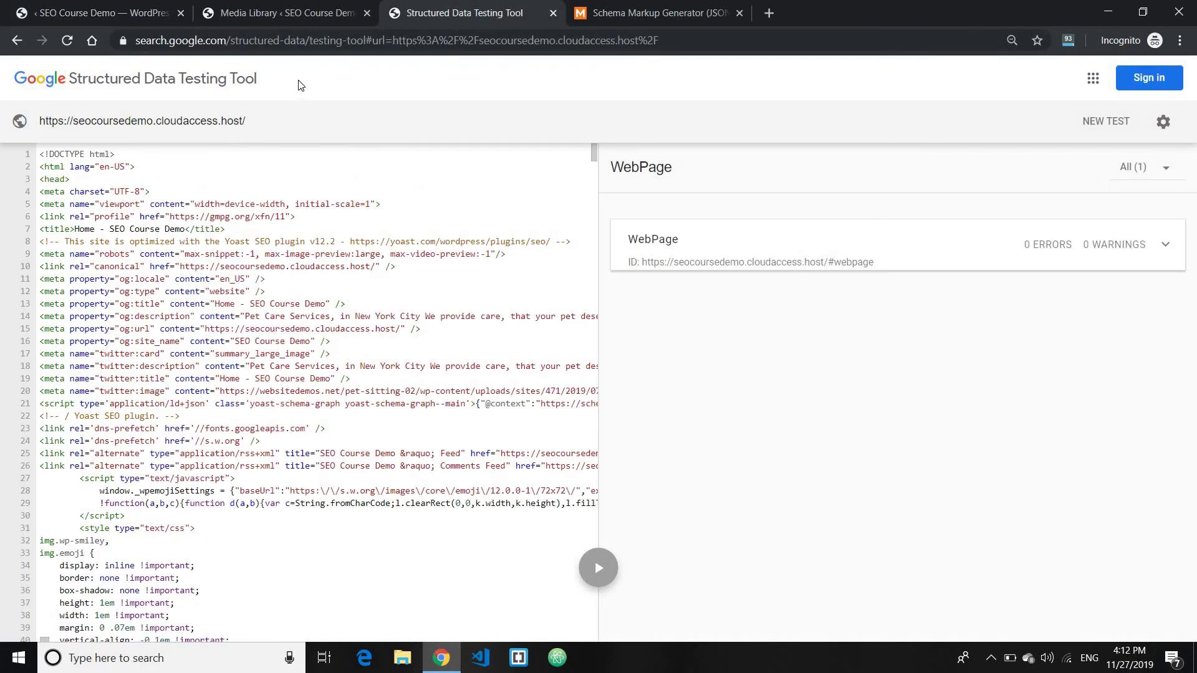
click(1103, 125)
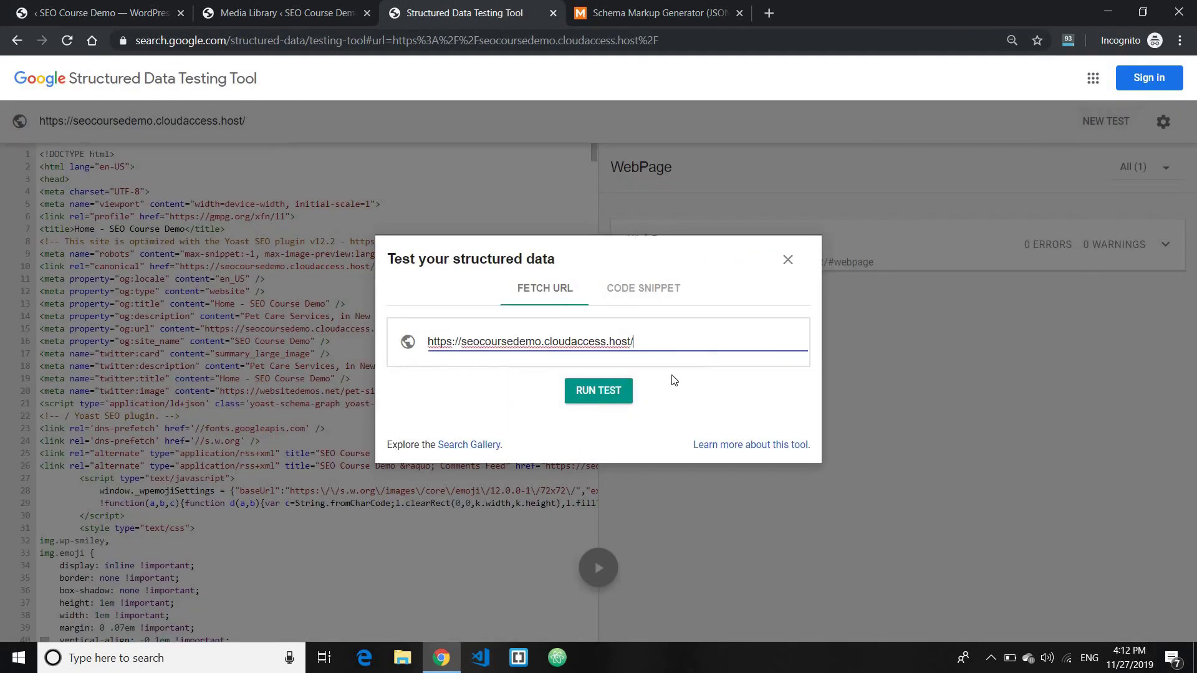
click(613, 393)
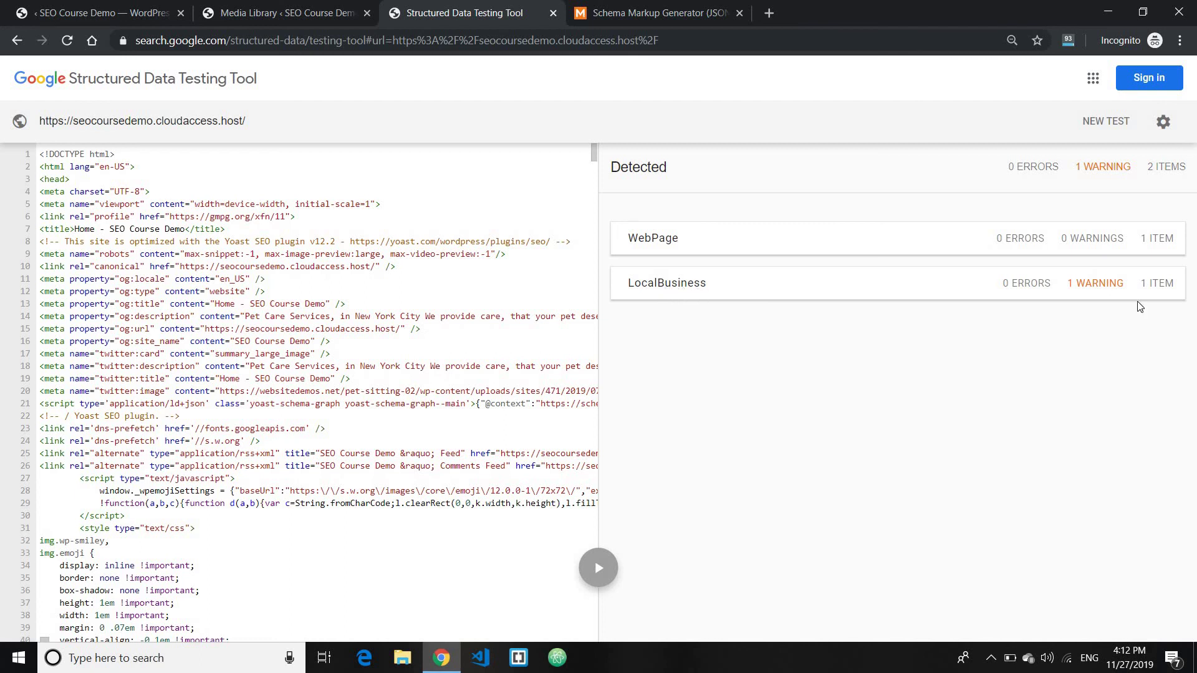
Step: Open the detected LocalBusiness item and examine its properties, including the priceRange entry
click(1001, 291)
scroll(780, 322, down, 1)
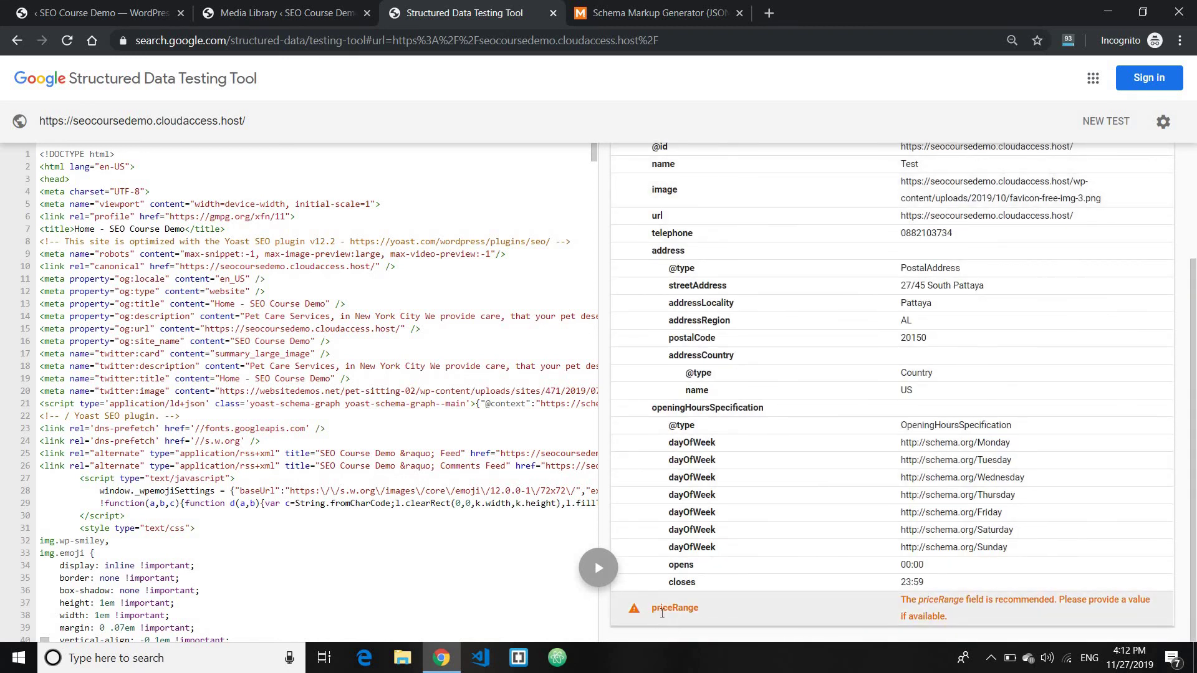
double_click(699, 608)
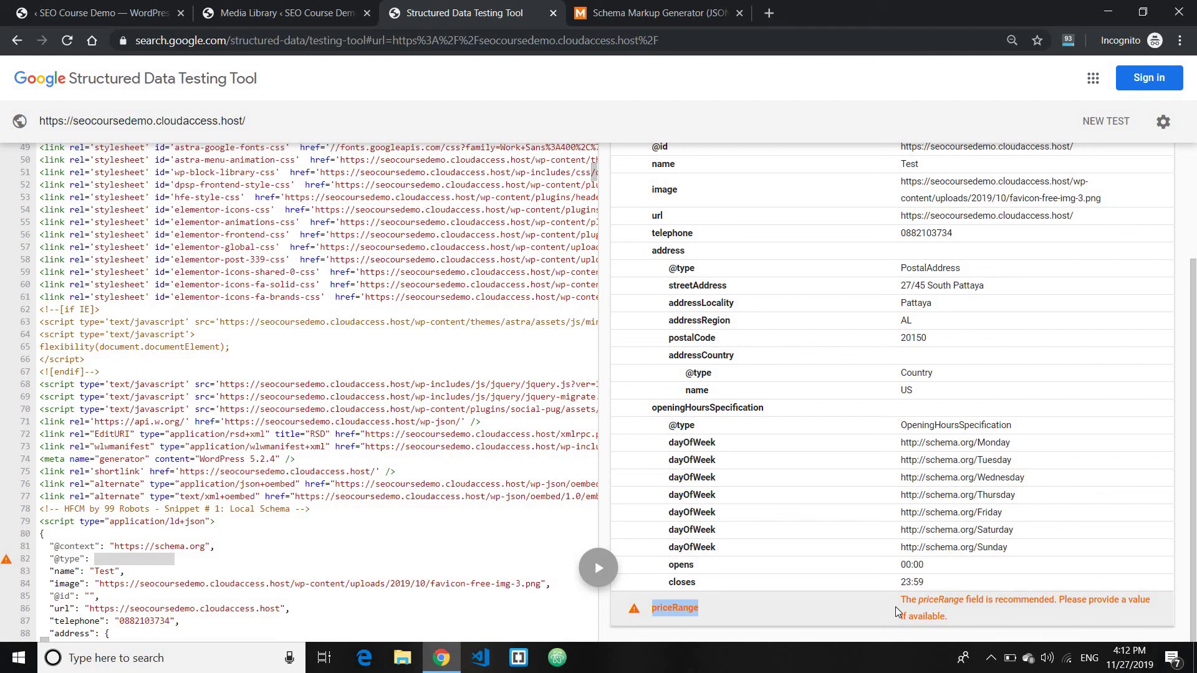
scroll(898, 611, up, 3)
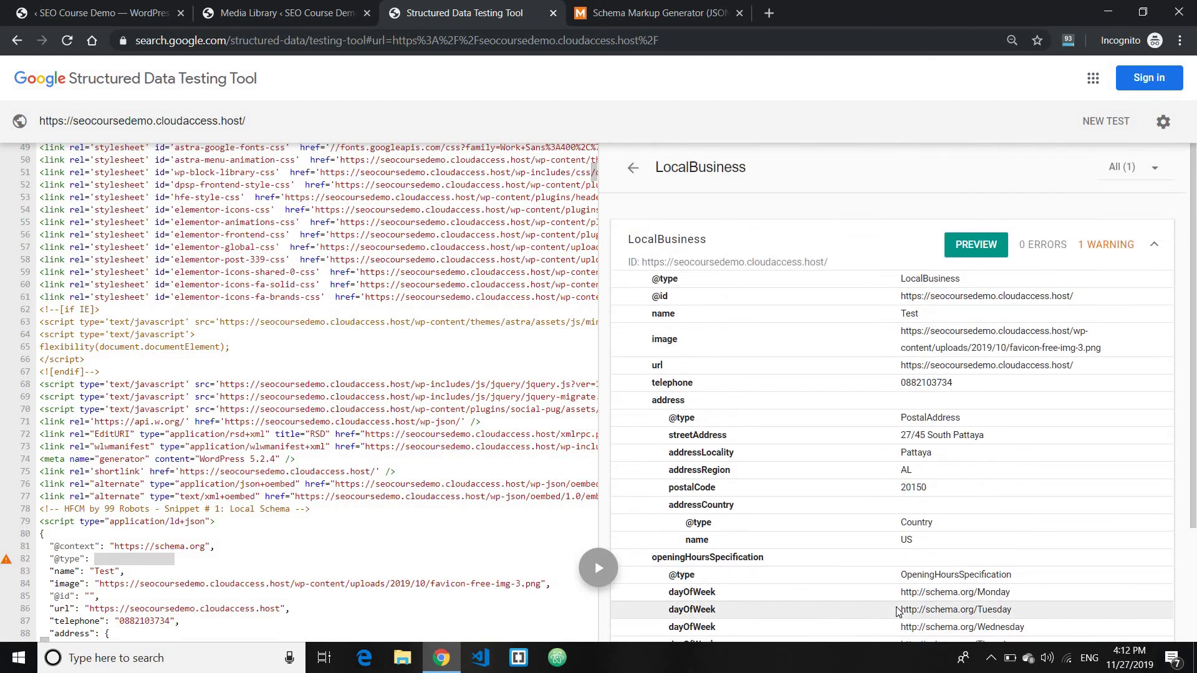
scroll(898, 611, down, 3)
scroll(758, 298, up, 3)
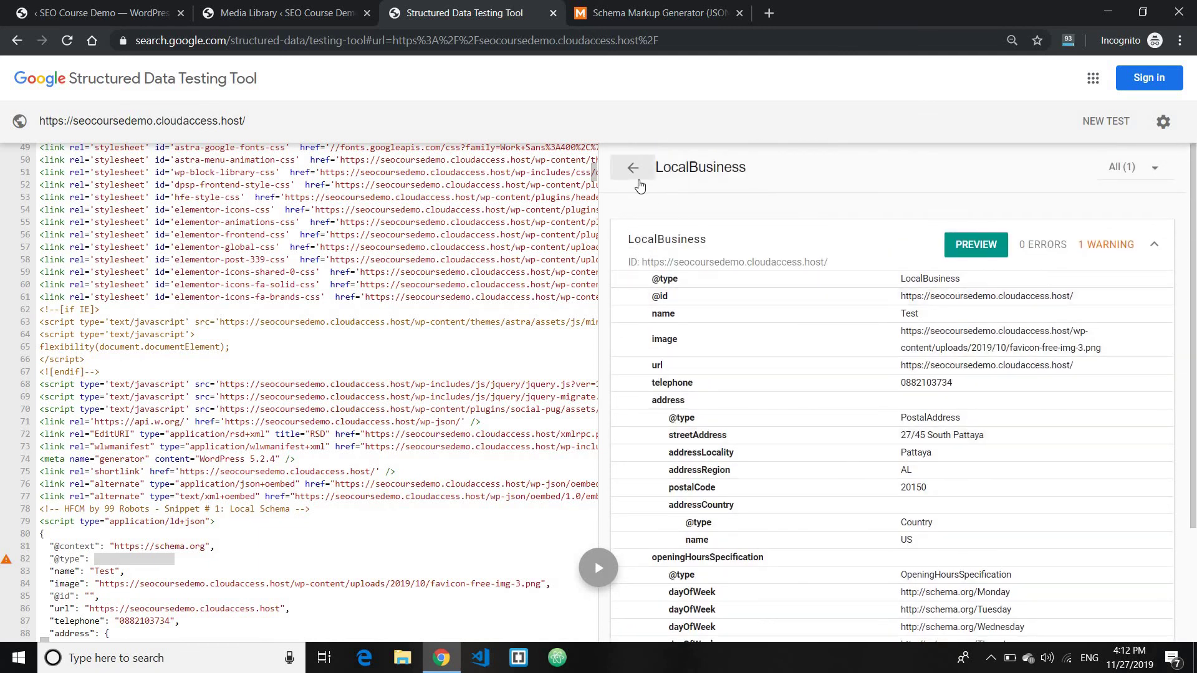
scroll(713, 480, down, 2)
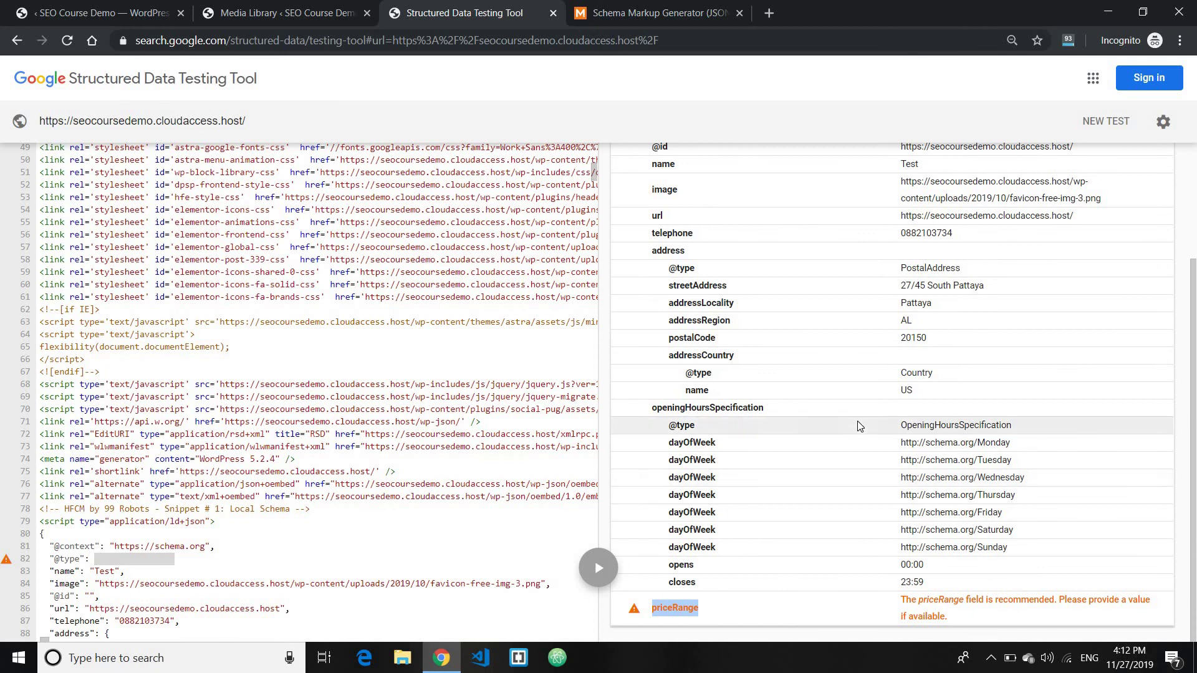
scroll(859, 426, up, 2)
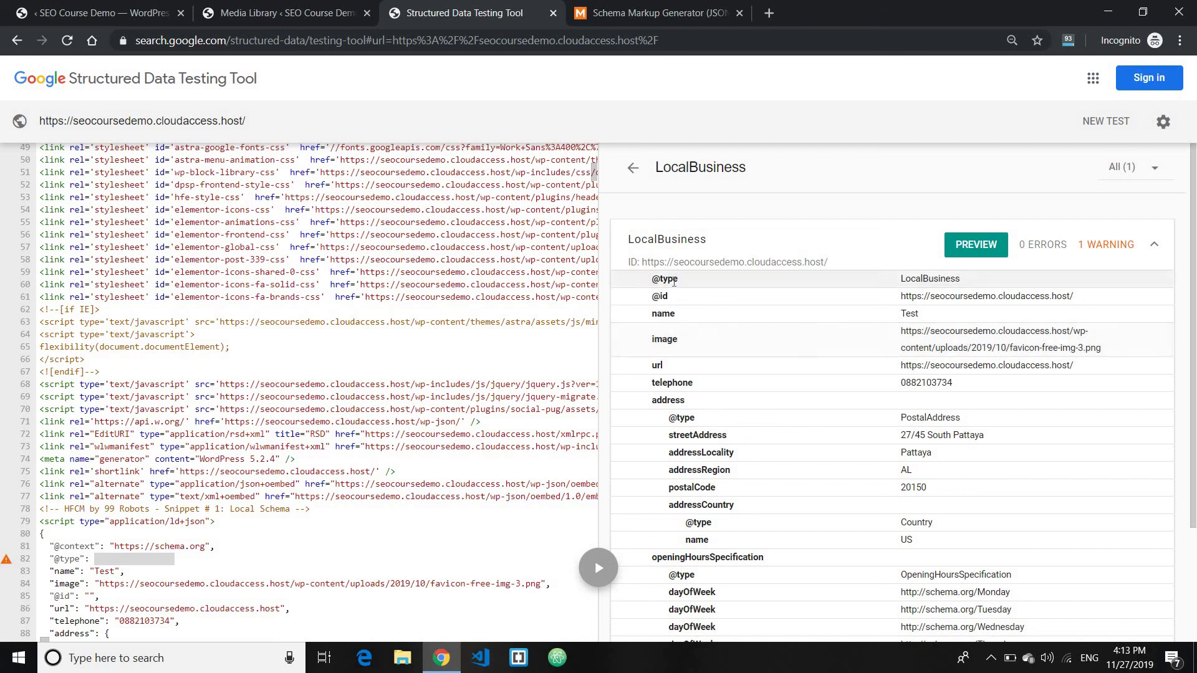
Step: Compare the LocalBusiness name property with the priceRange recommendation, collapse the details, and return to the list of detected items
double_click(660, 311)
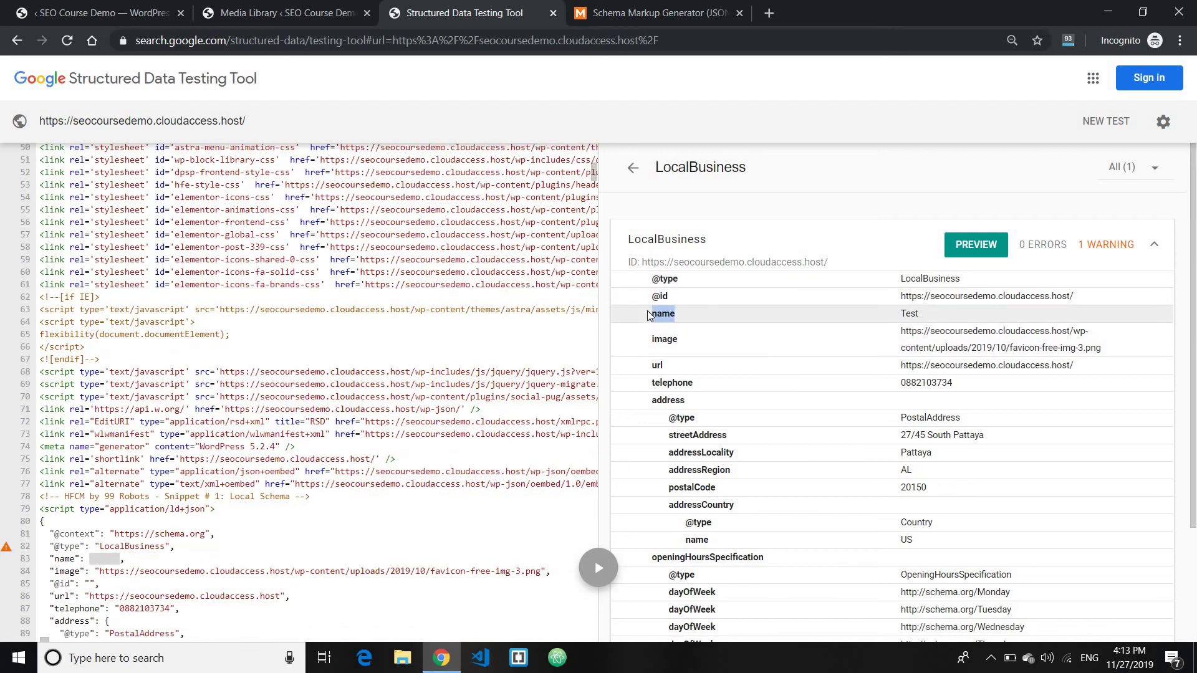
scroll(909, 313, down, 5)
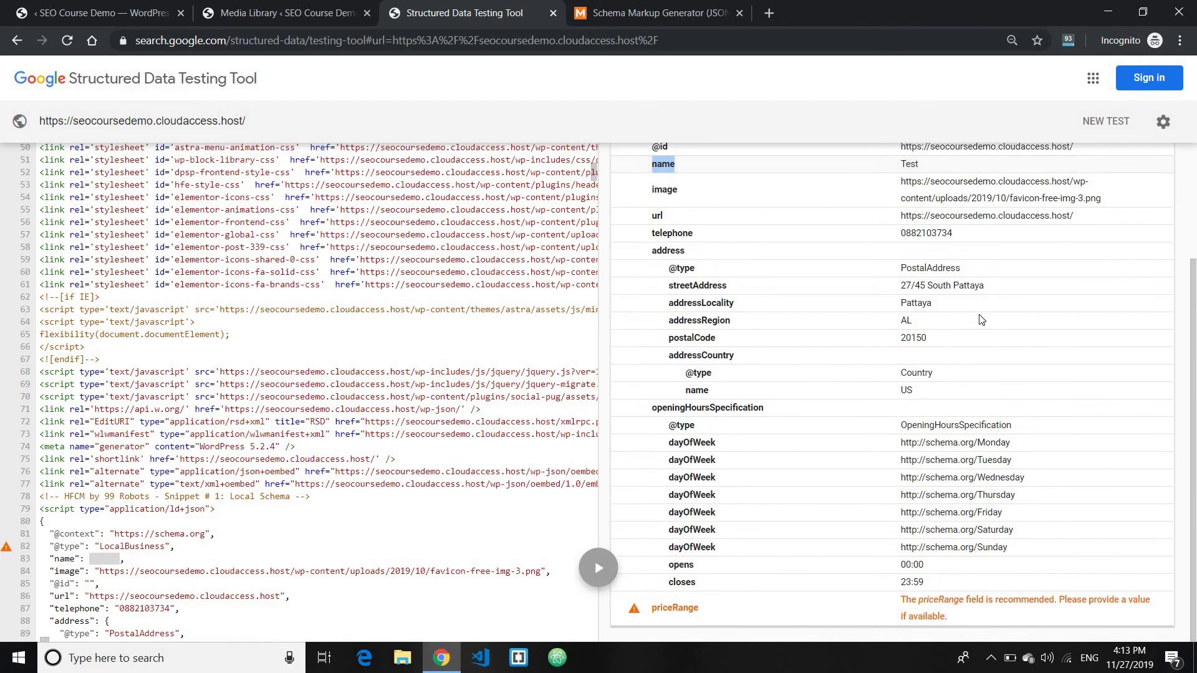
scroll(914, 312, up, 5)
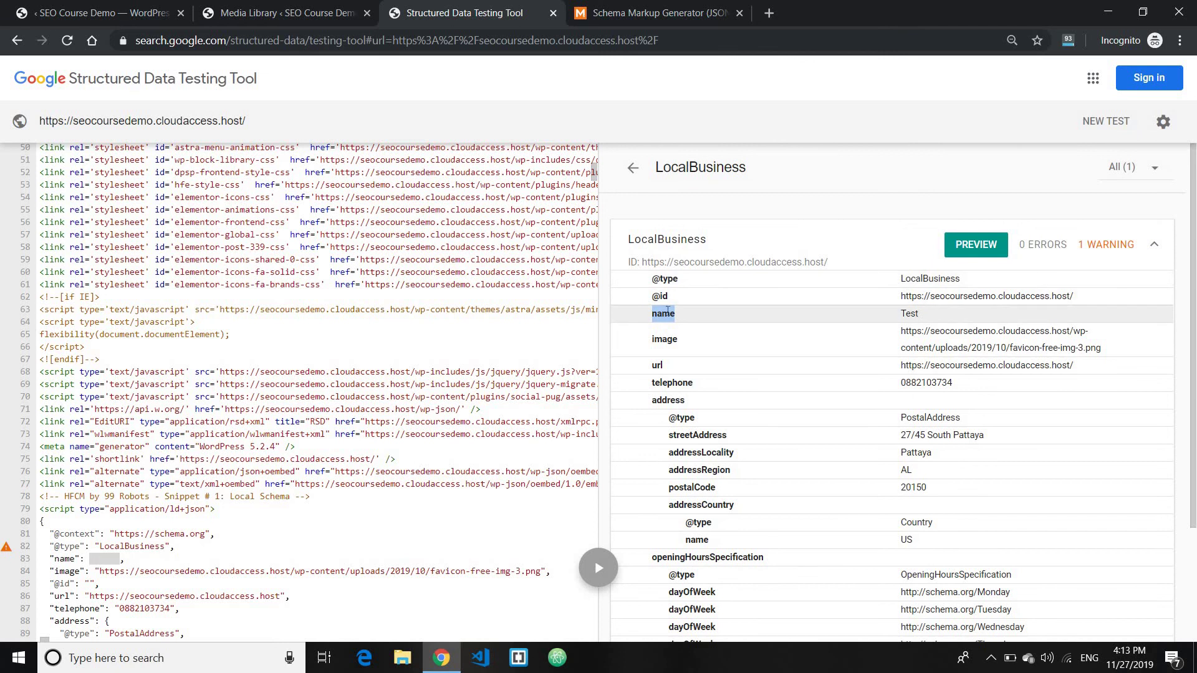
scroll(716, 328, down, 5)
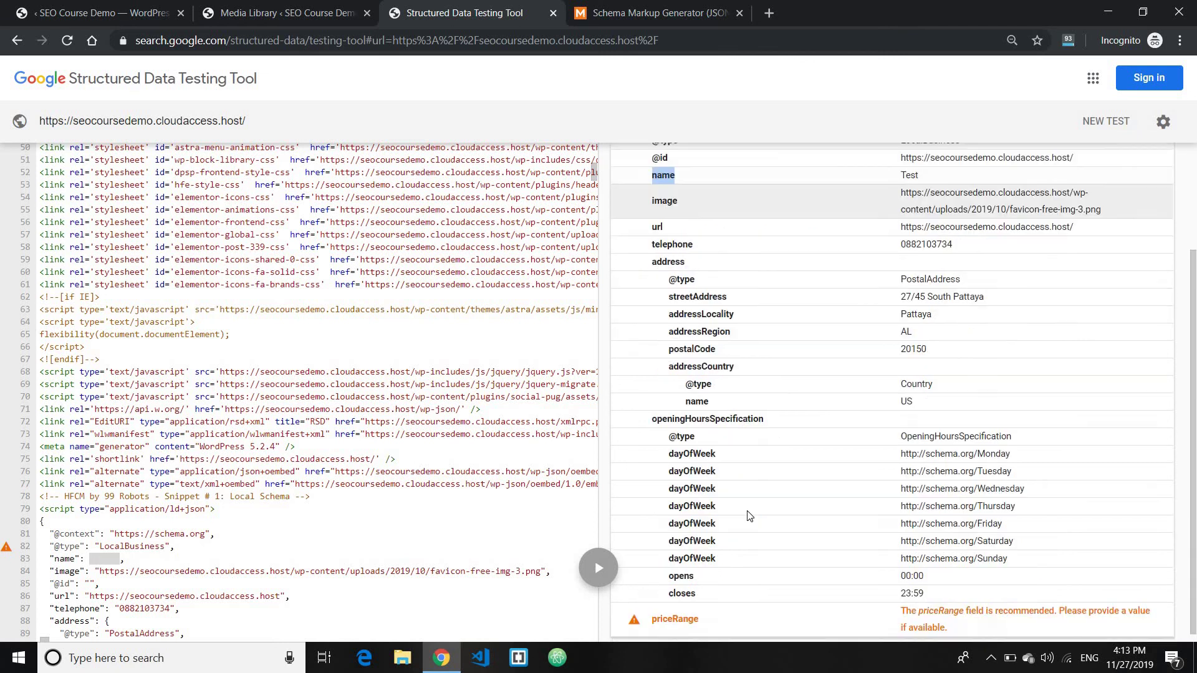
drag(698, 614, 643, 610)
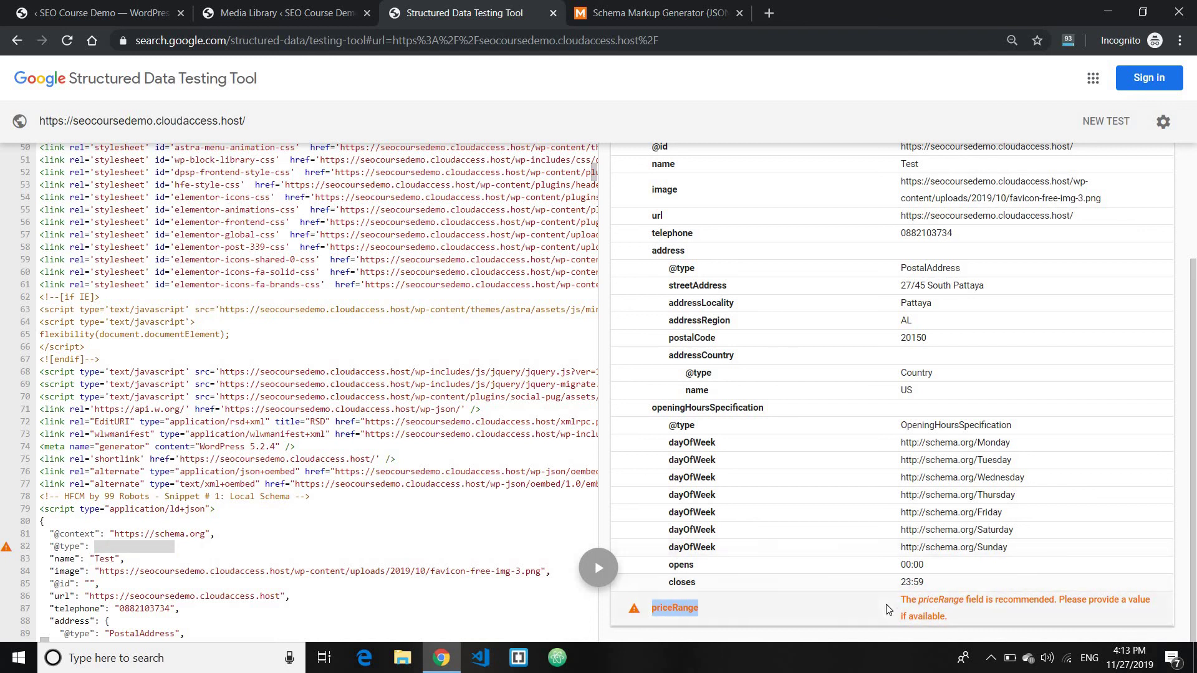
drag(902, 600, 964, 617)
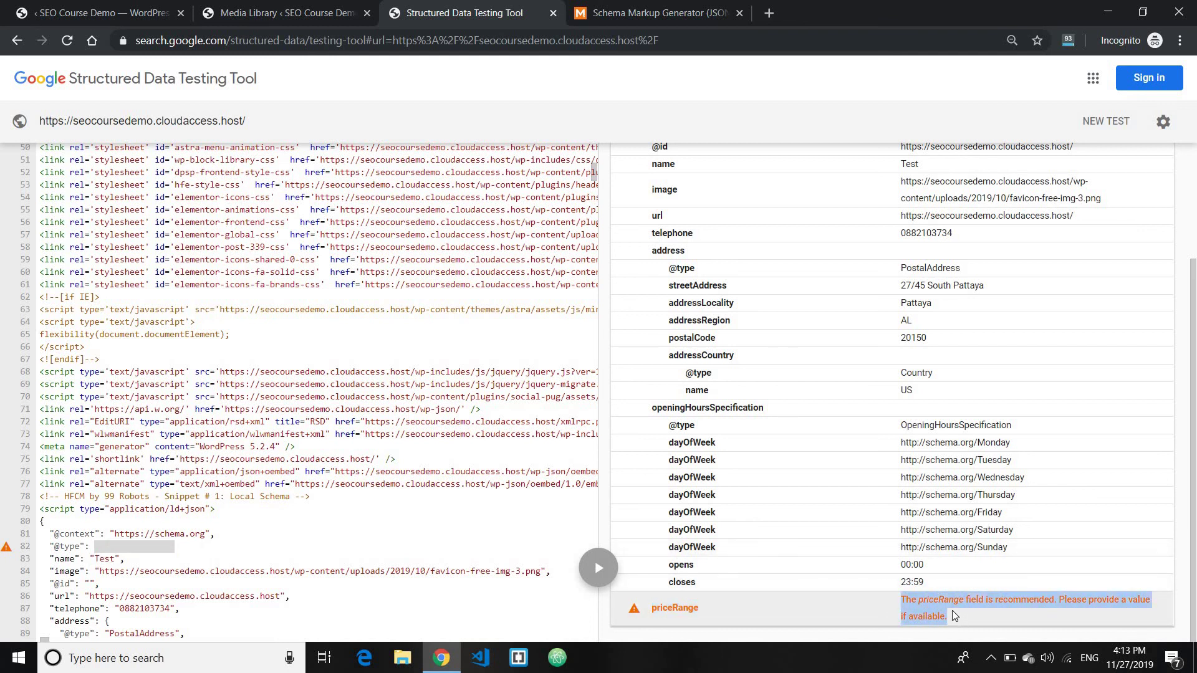
scroll(898, 605, up, 3)
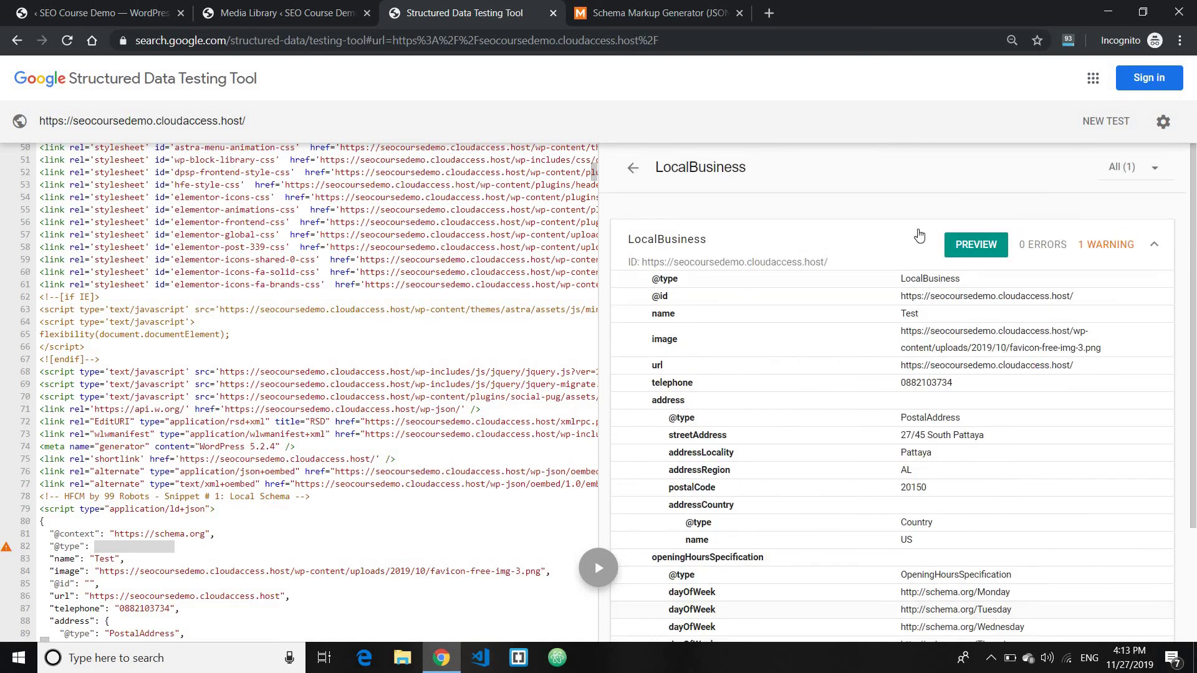
click(1152, 245)
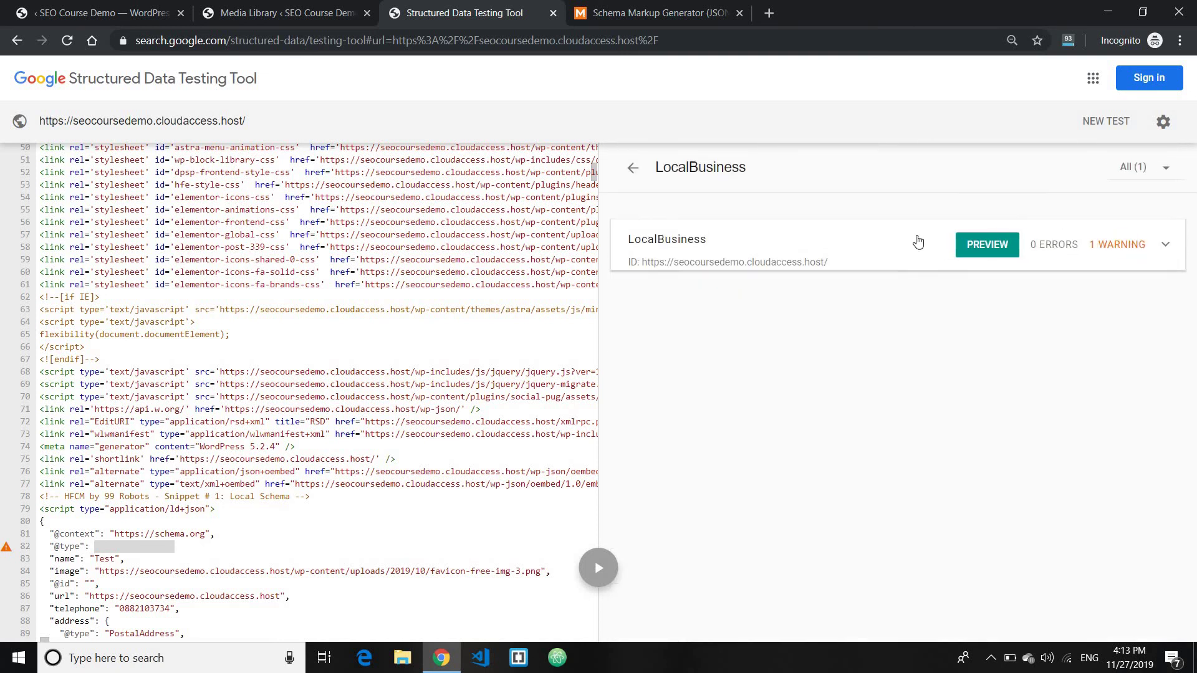
click(633, 168)
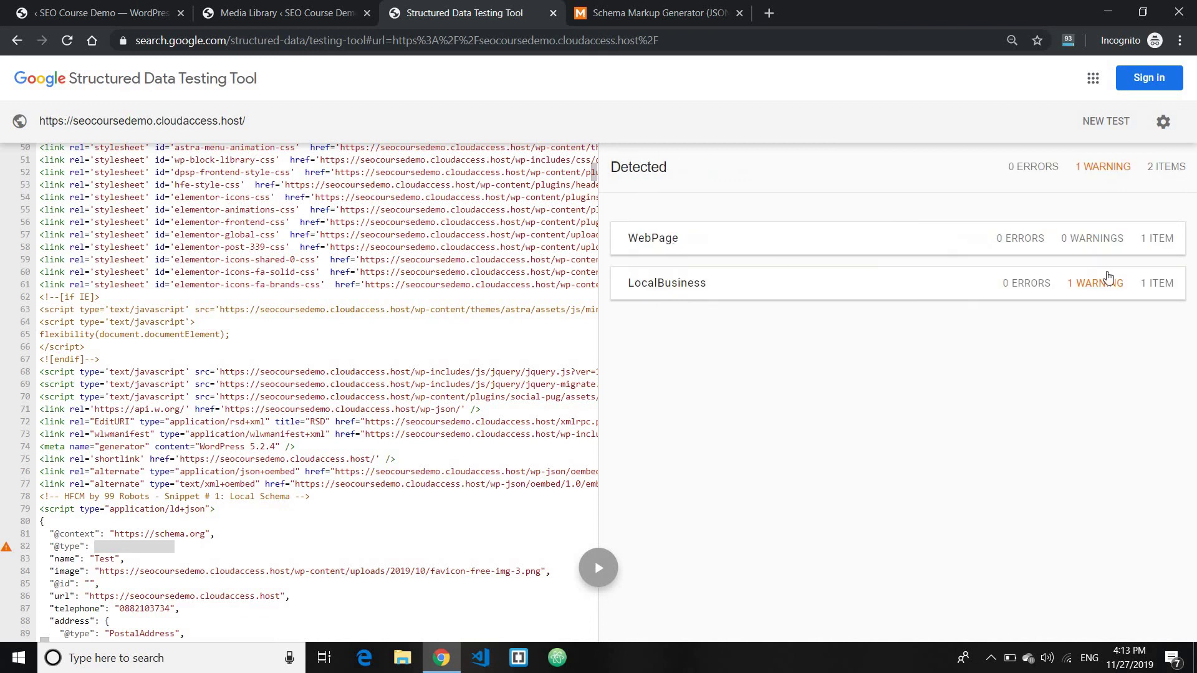